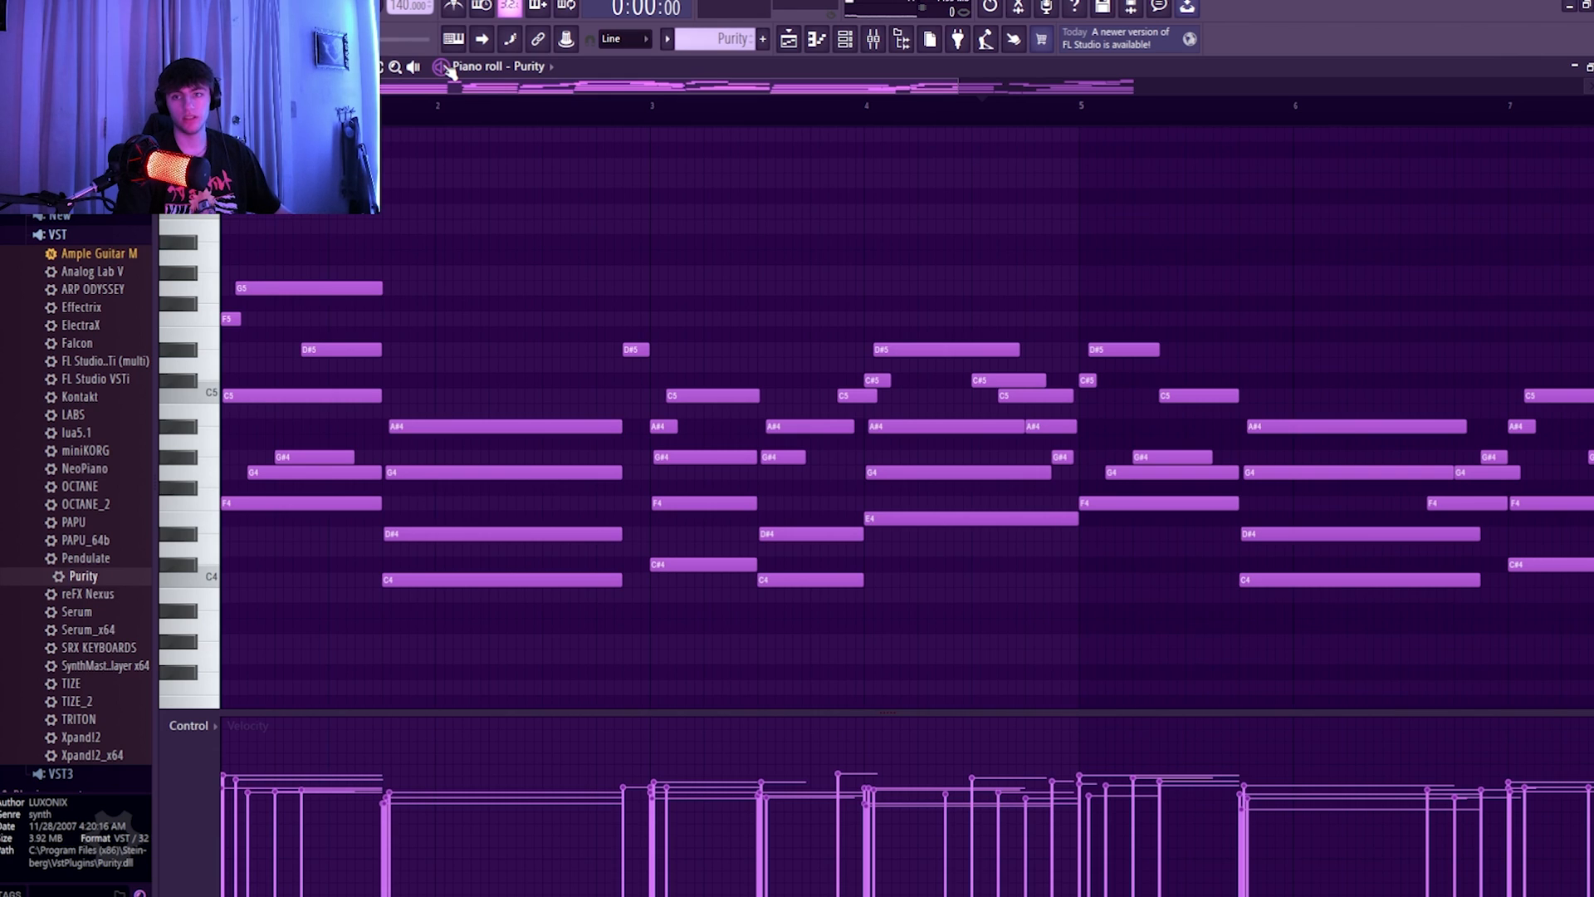
Play the Purity melody and view the effects chain on mixer Insert 1.
key(space)
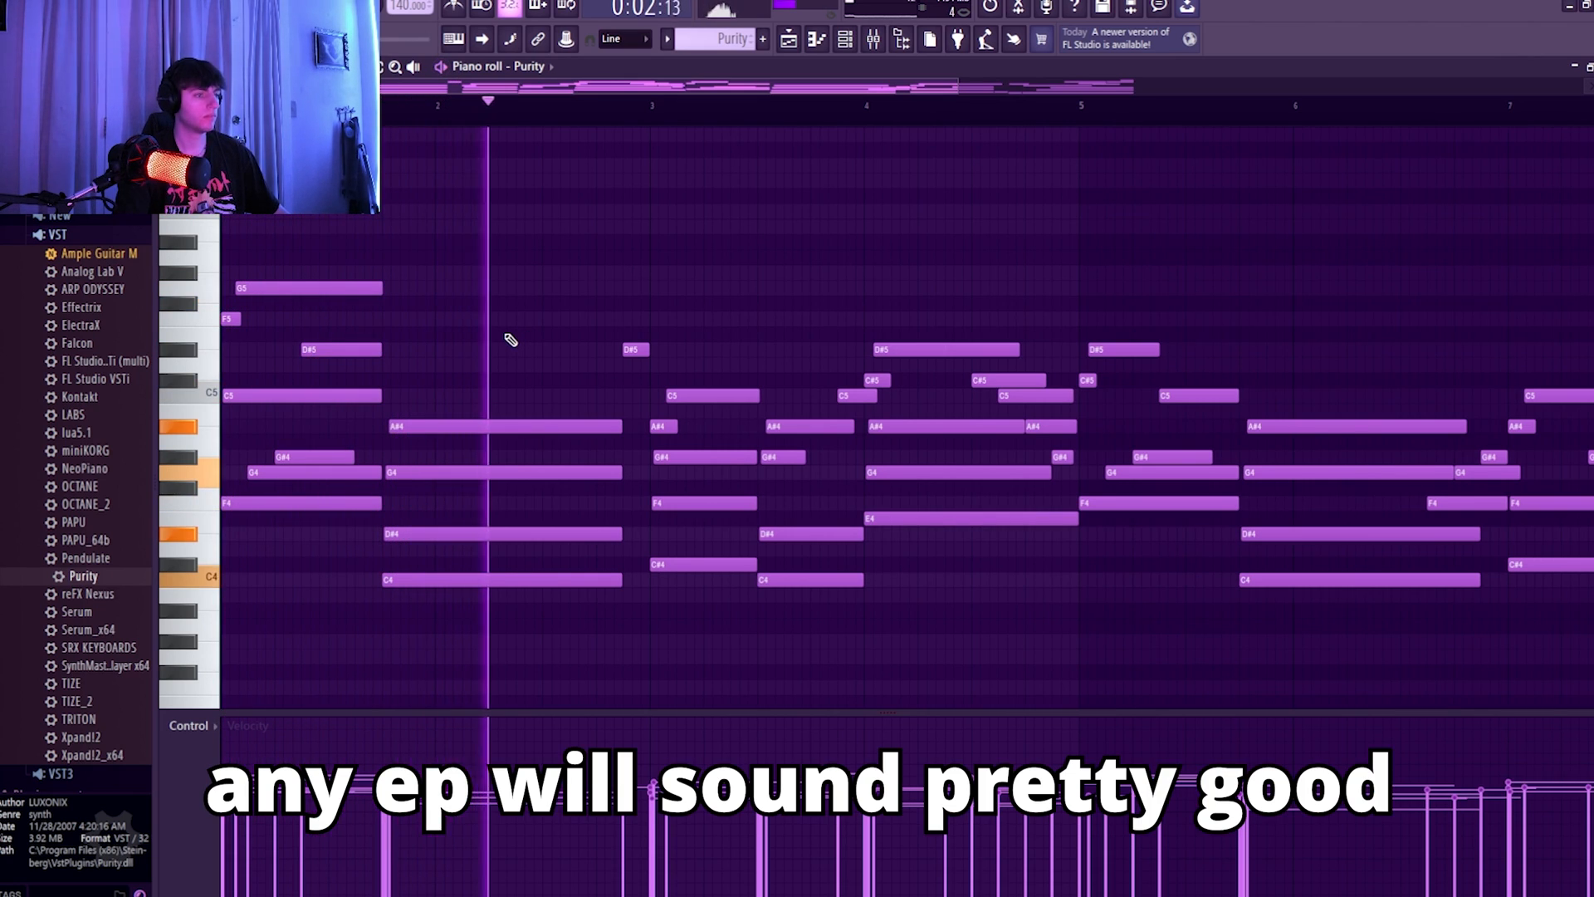
key(F9)
click(307, 654)
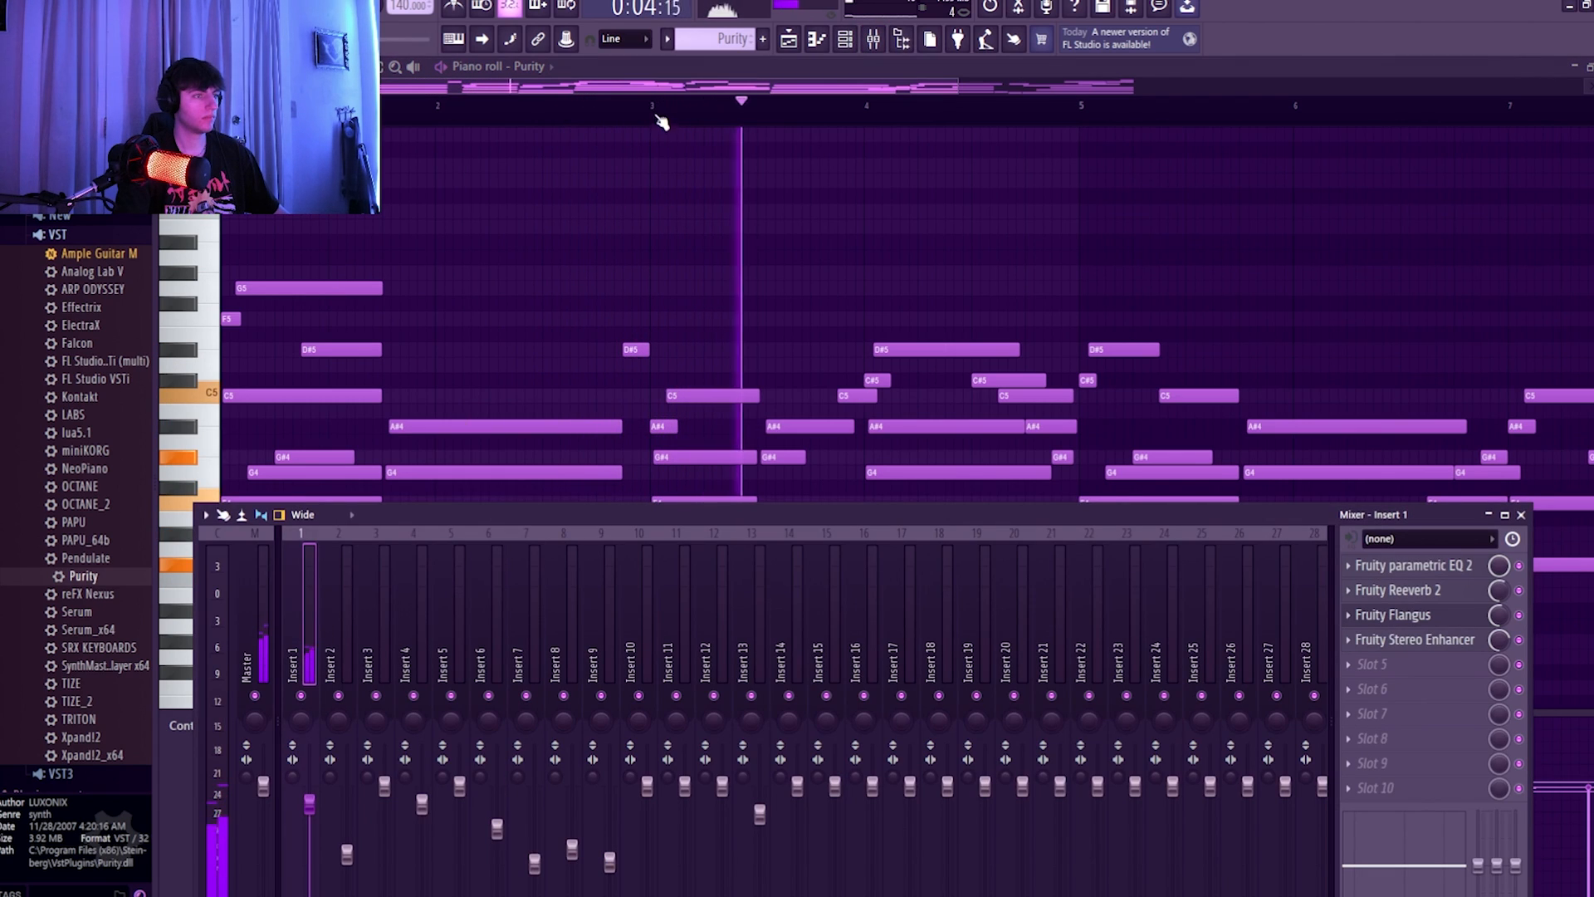
scroll(728, 277, down, 3)
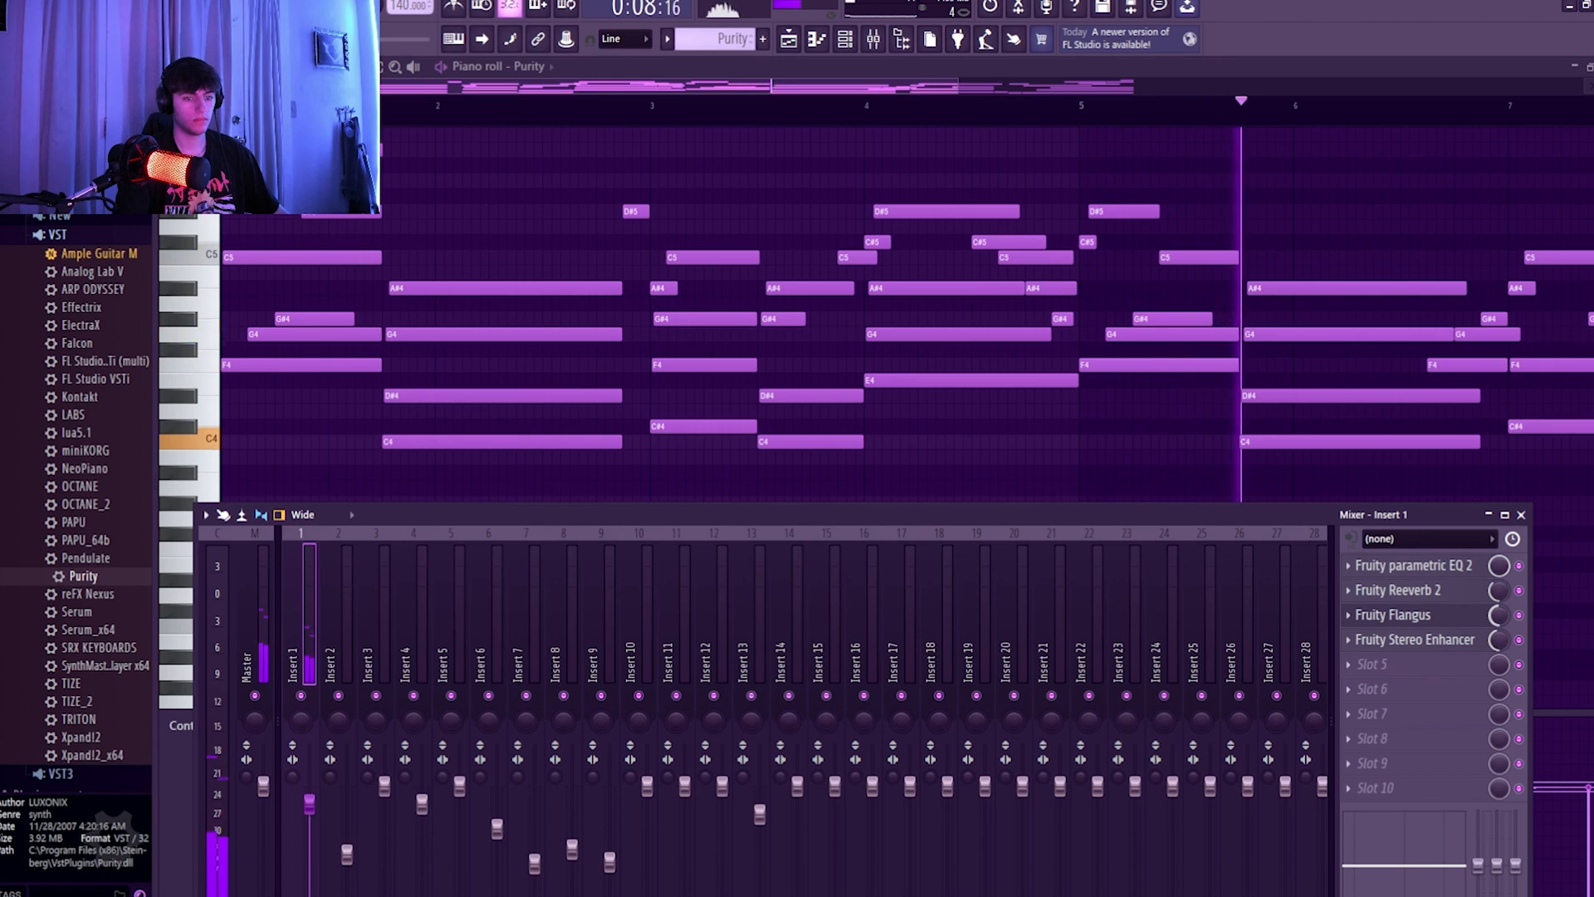
click(873, 39)
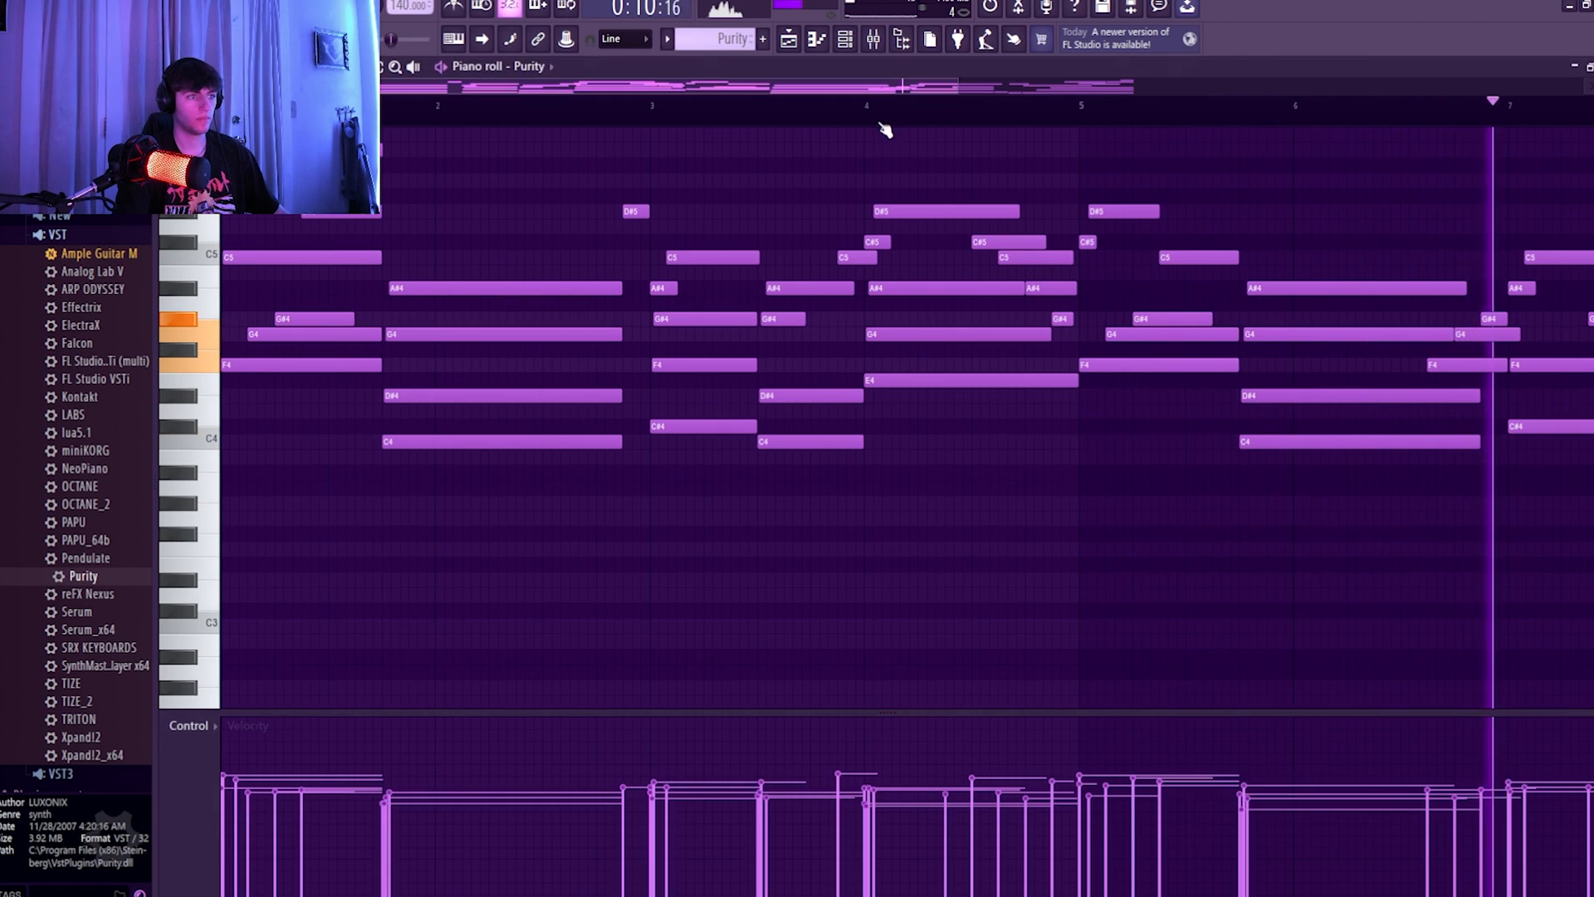
View the whole Purity melody in the piano roll as it plays, and stop playback.
scroll(731, 490, down, 3)
scroll(797, 532, down, 1)
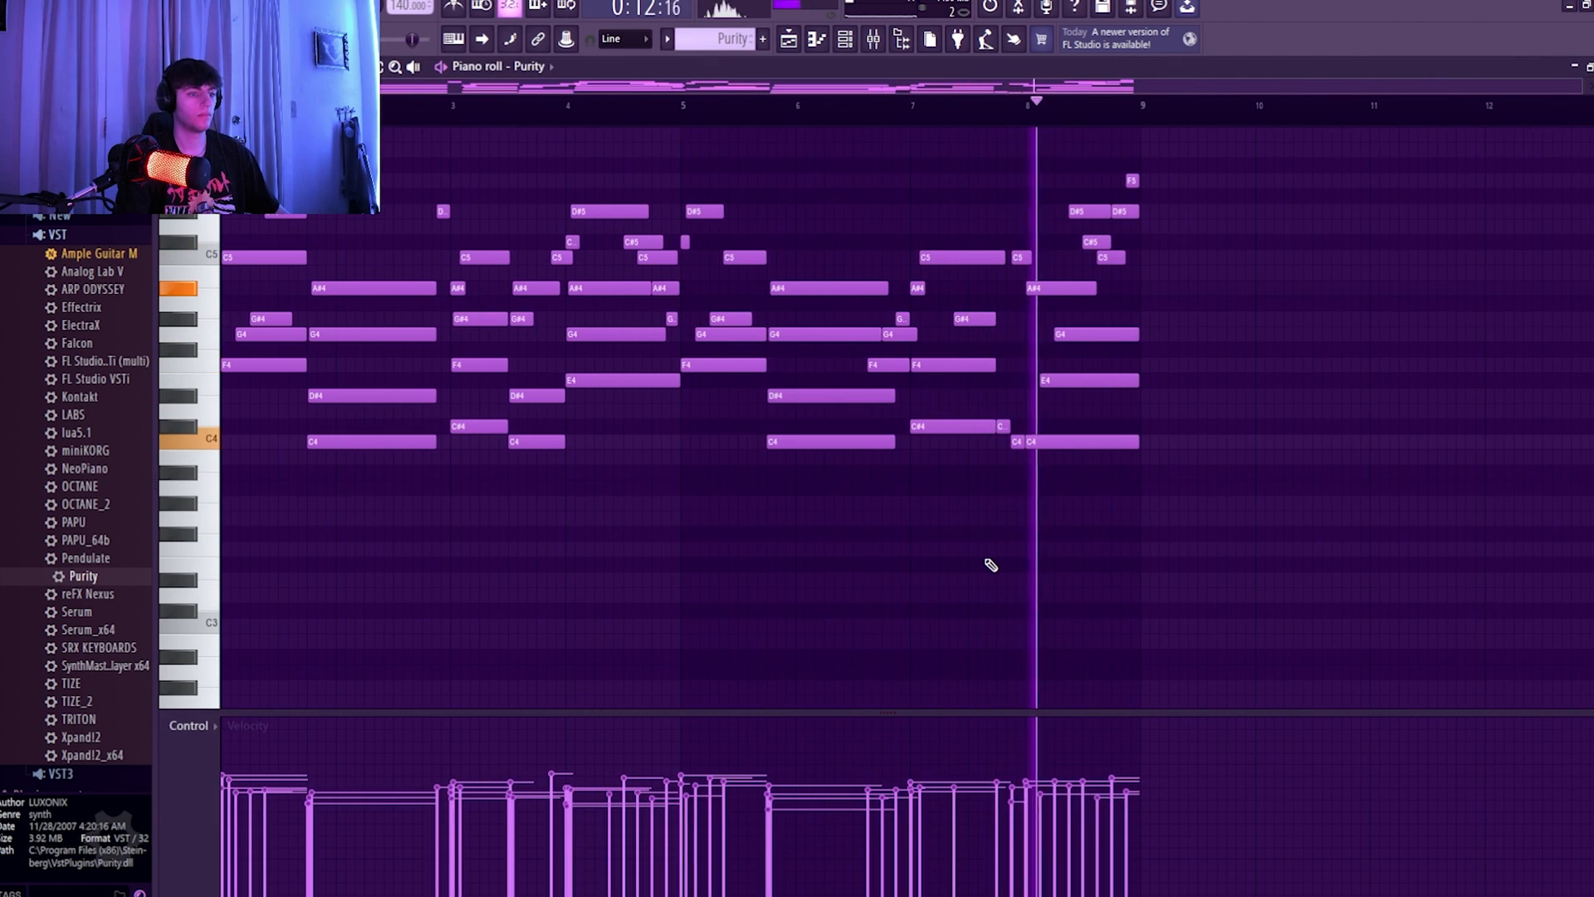
scroll(988, 560, up, 3)
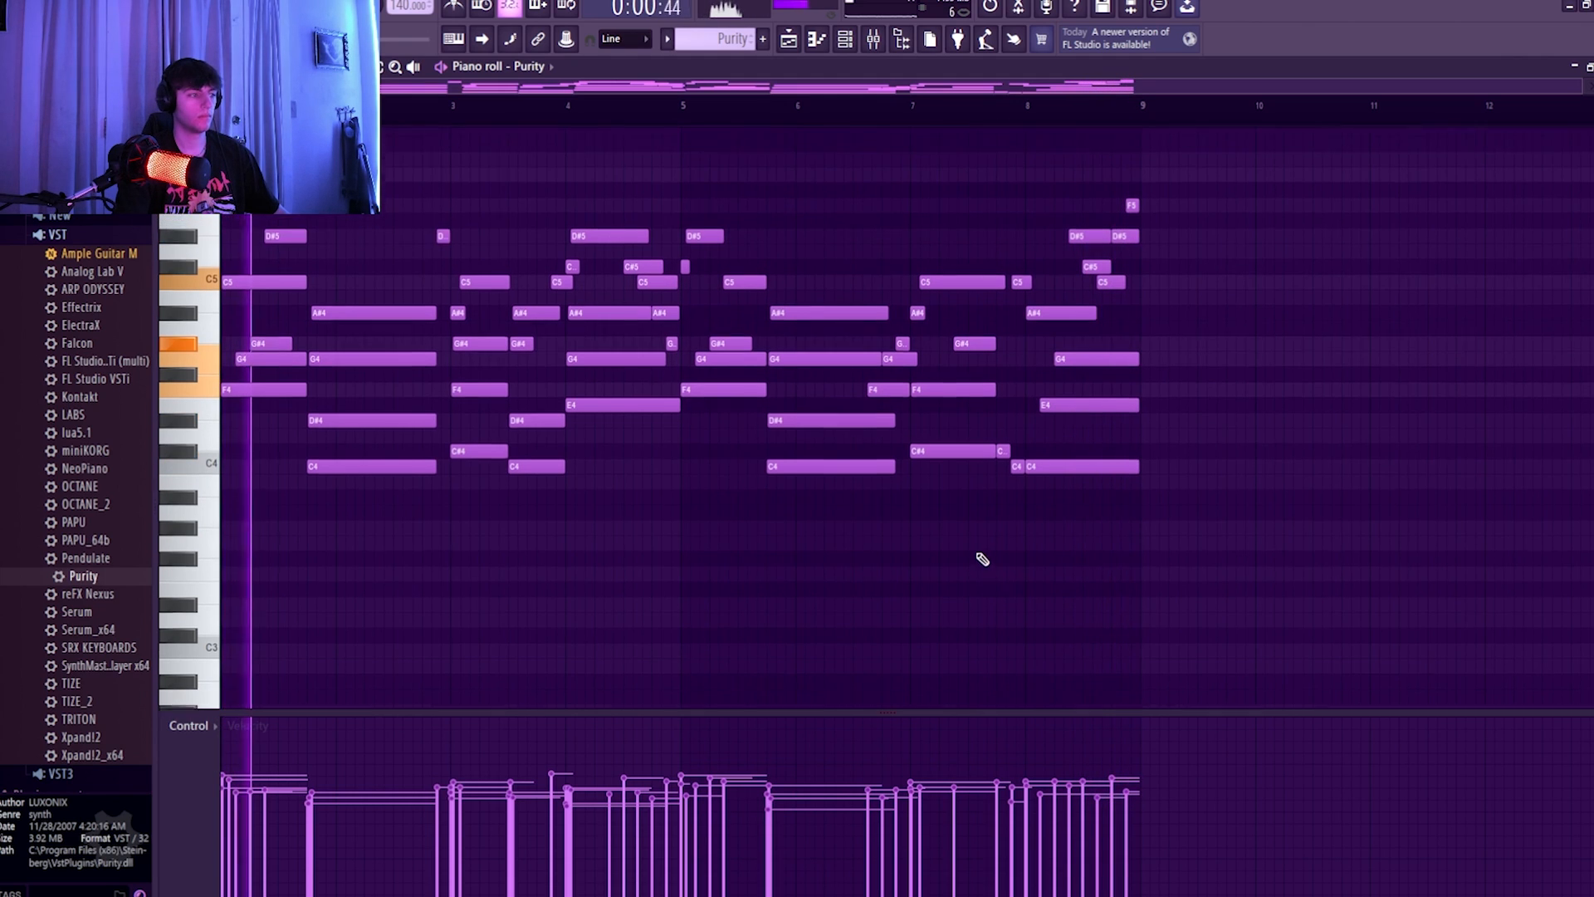
key(space)
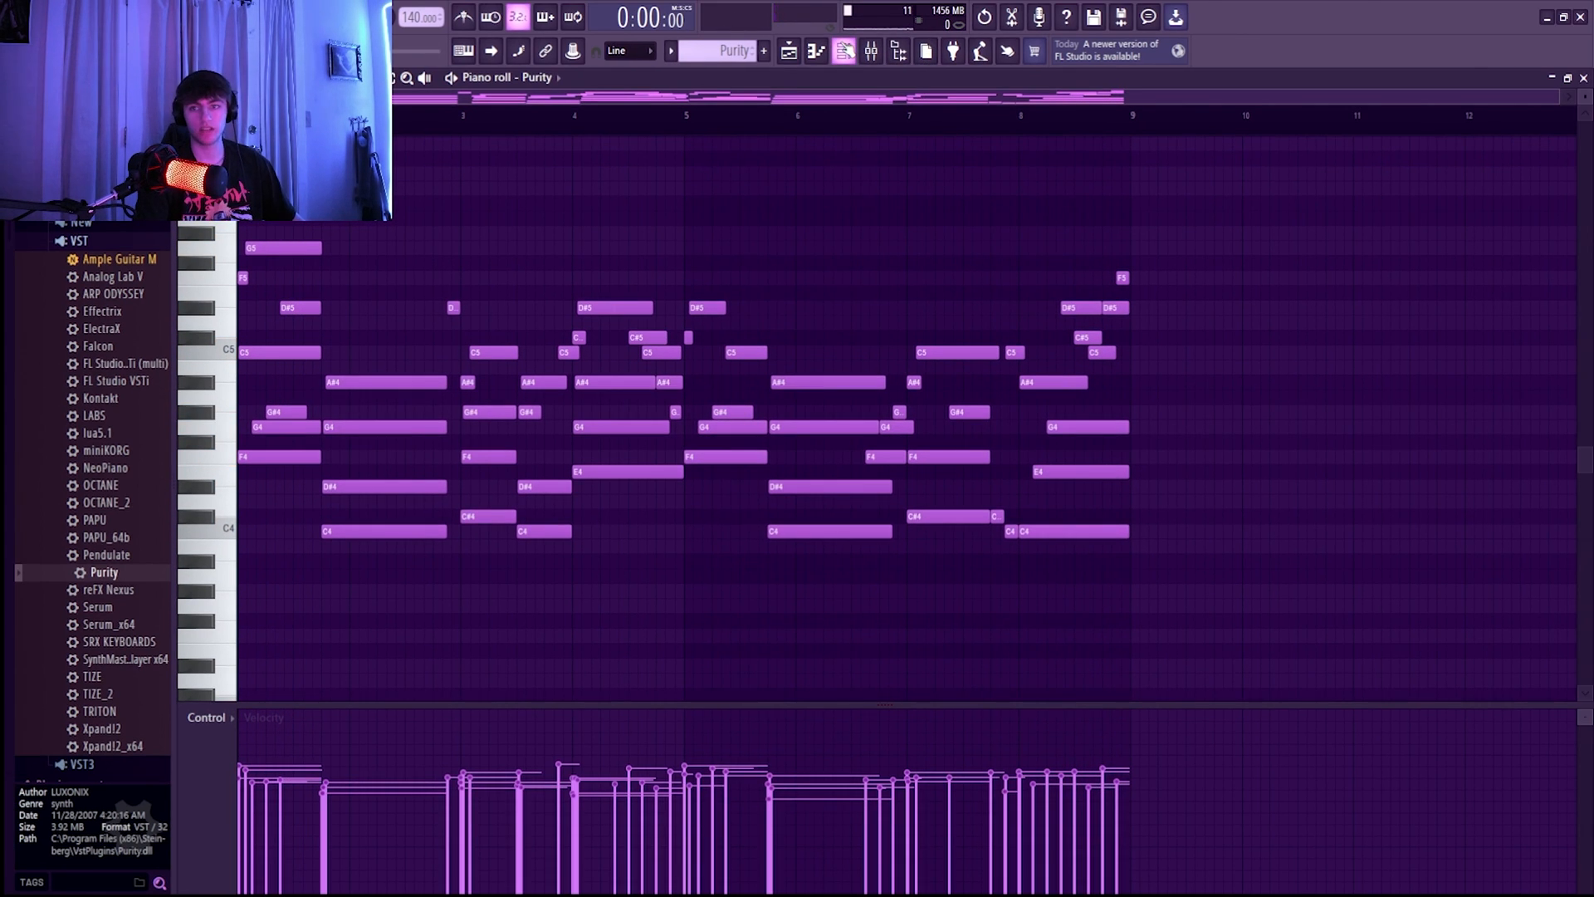
Find the ZENOLOGY pattern in the playlist arrangement and open its notes in the piano roll.
key(F6)
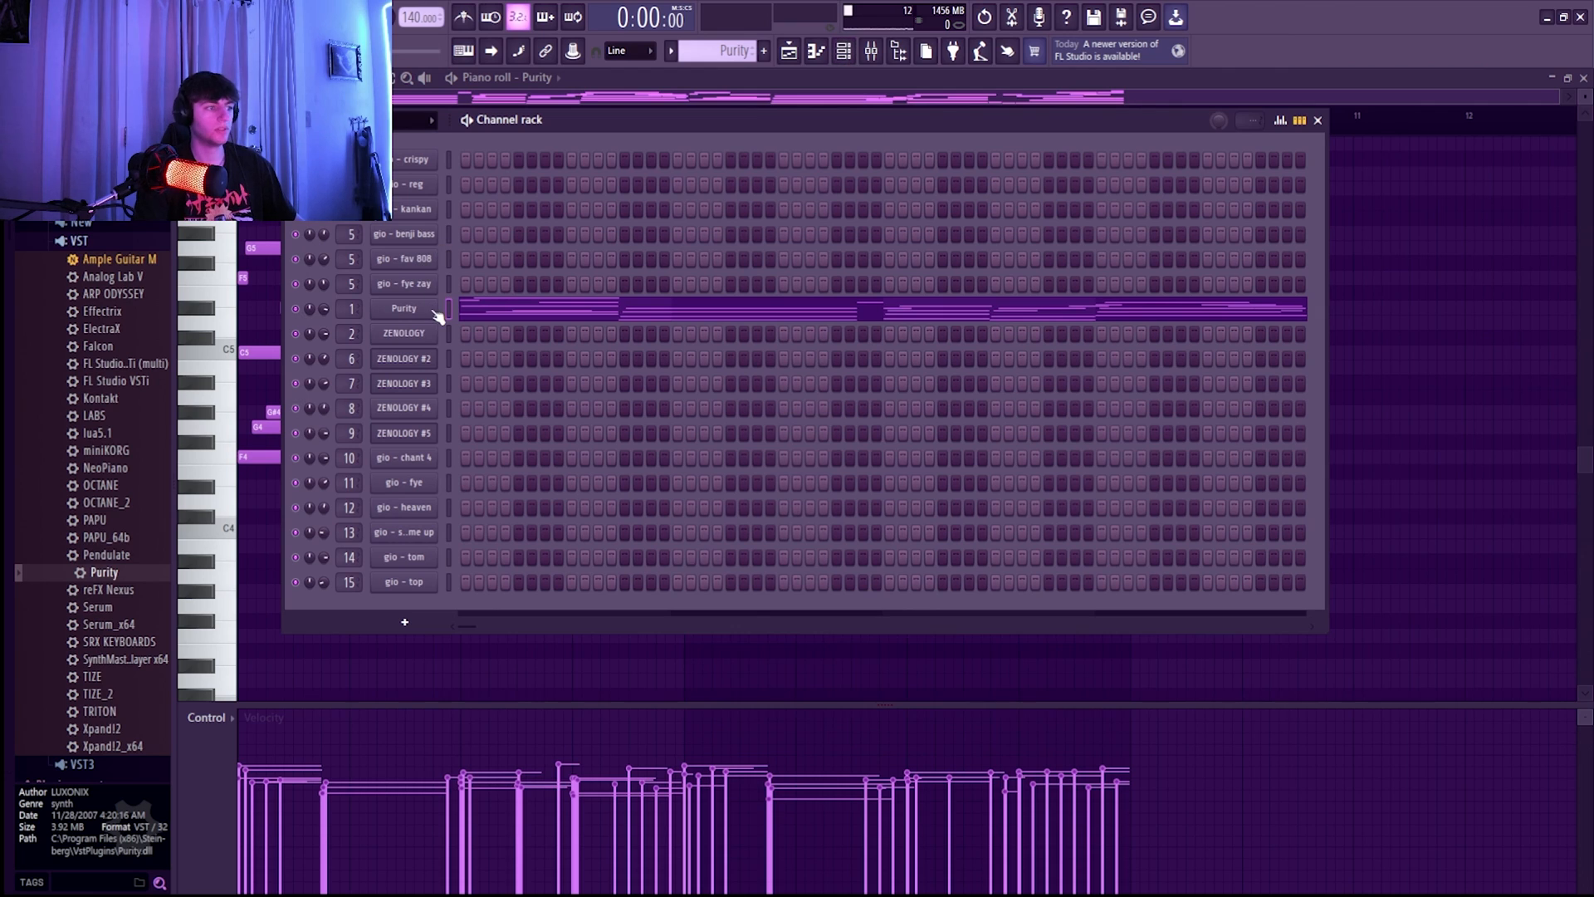
click(795, 57)
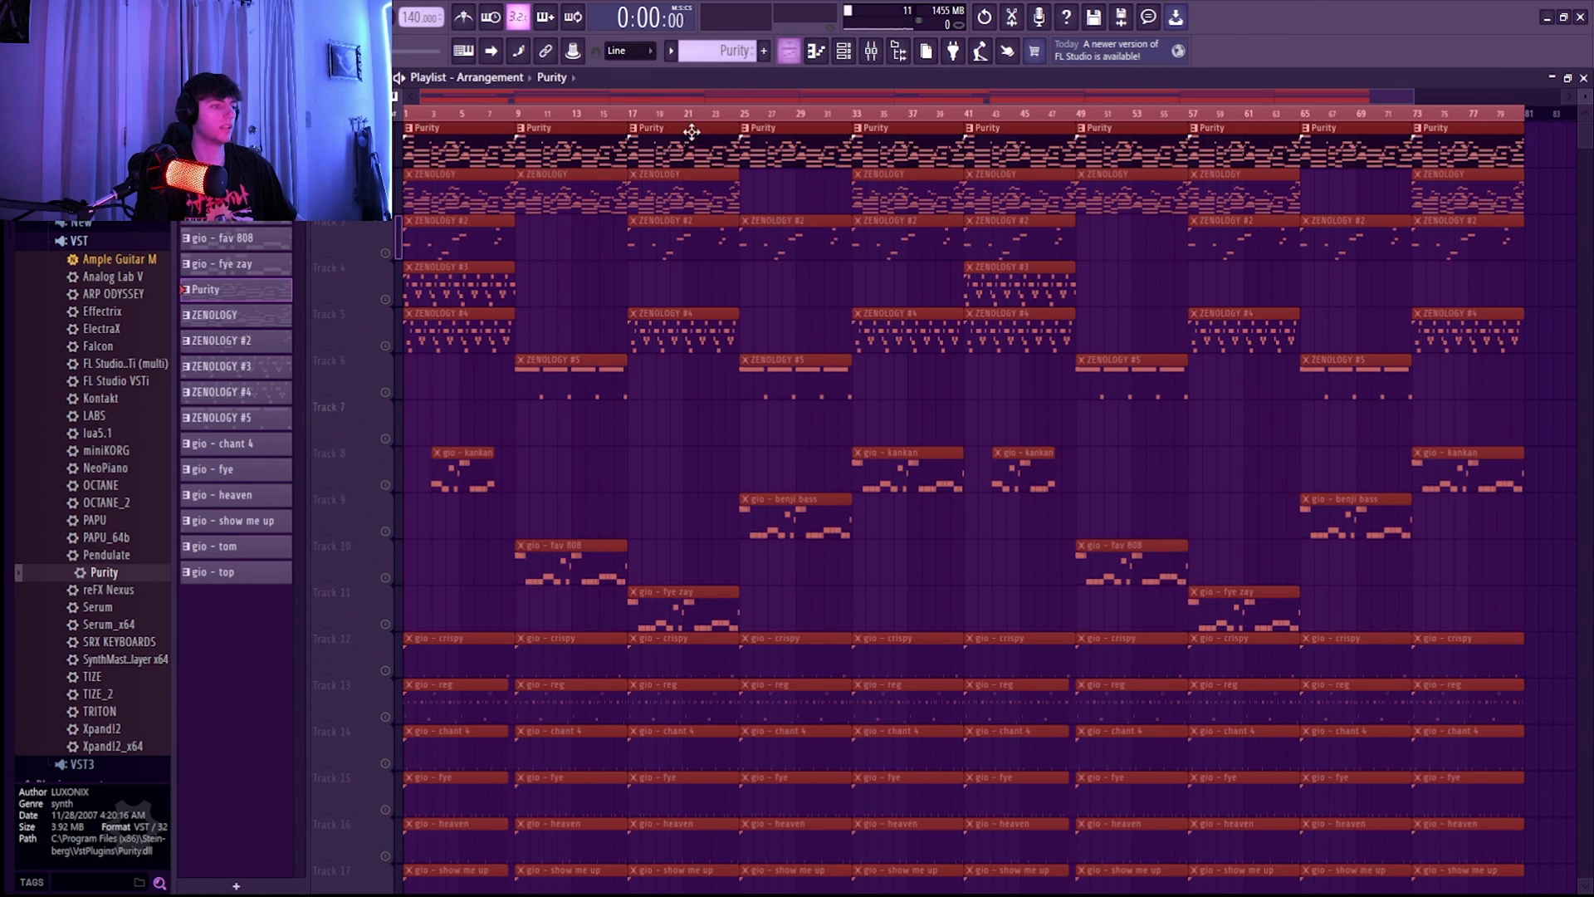
double_click(478, 204)
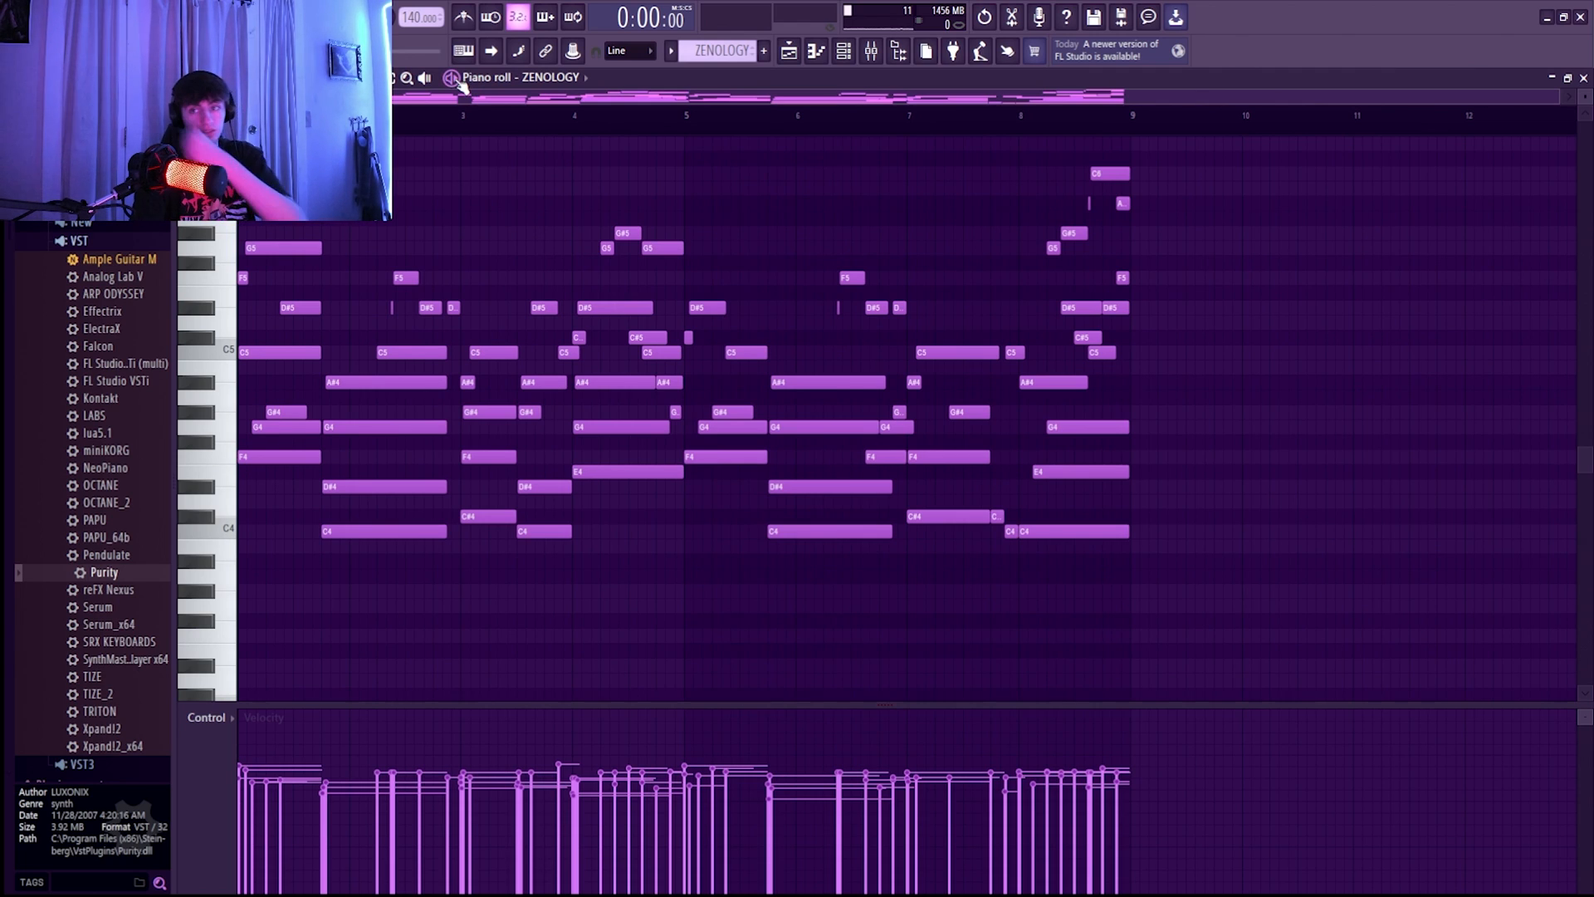
Play the ZENOLOGY guitar pattern and bring up mixer Insert 2 with its effects chain.
key(space)
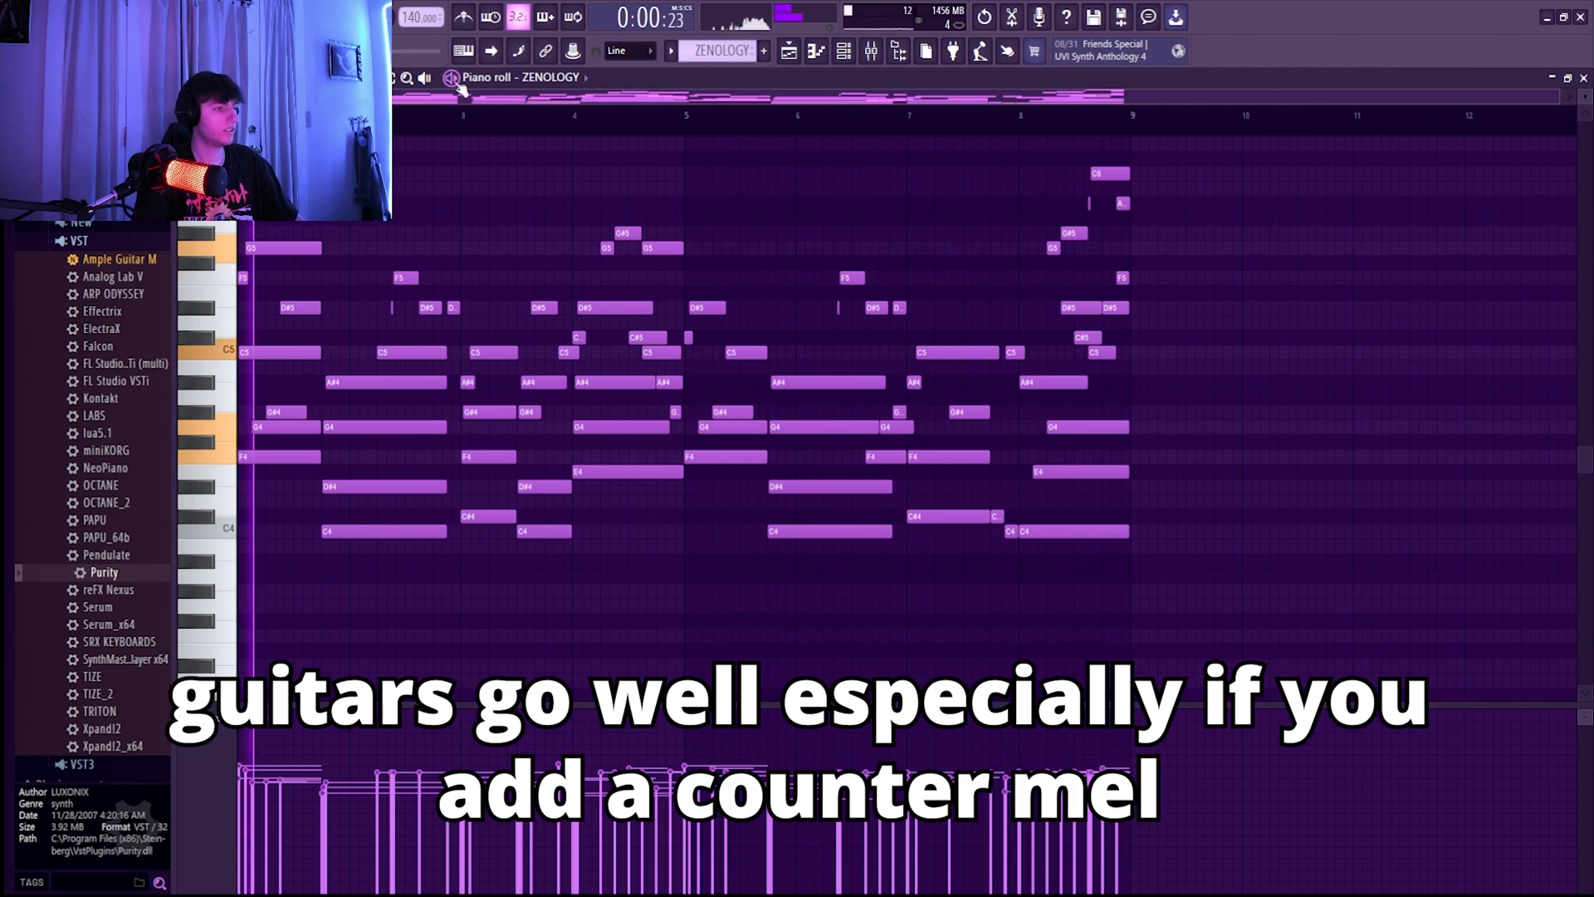
click(873, 53)
scroll(506, 225, down, 2)
scroll(505, 226, up, 1)
click(357, 653)
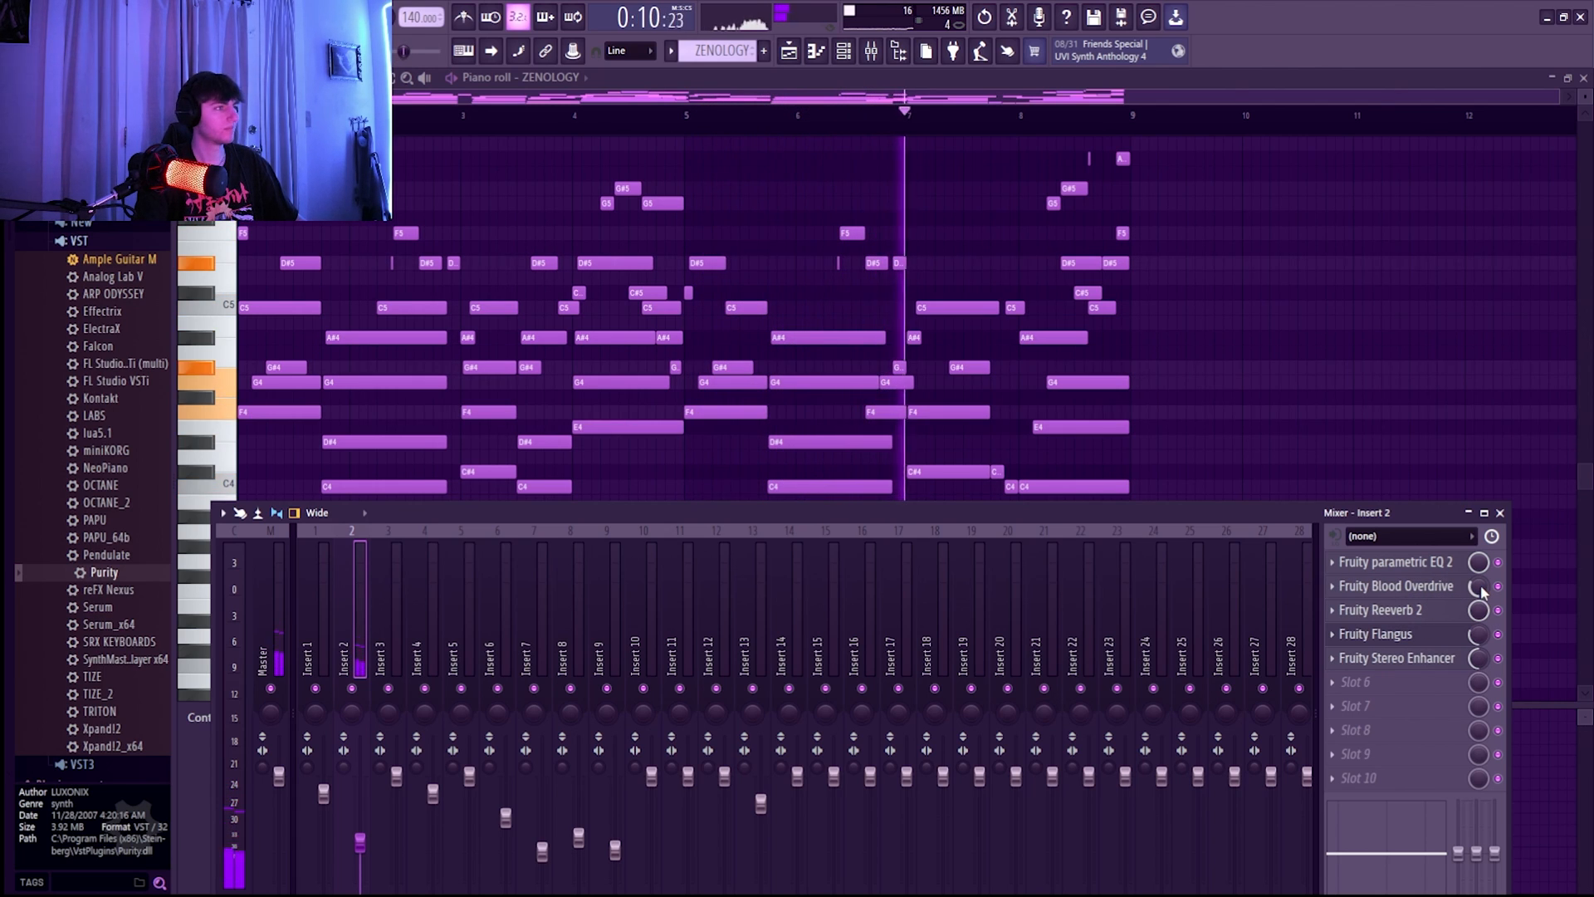
Inspect the Fruity parametric EQ 2, Fruity Blood Overdrive and Fruity Reeverb 2 settings on Insert 2, closing each afterward.
click(1425, 562)
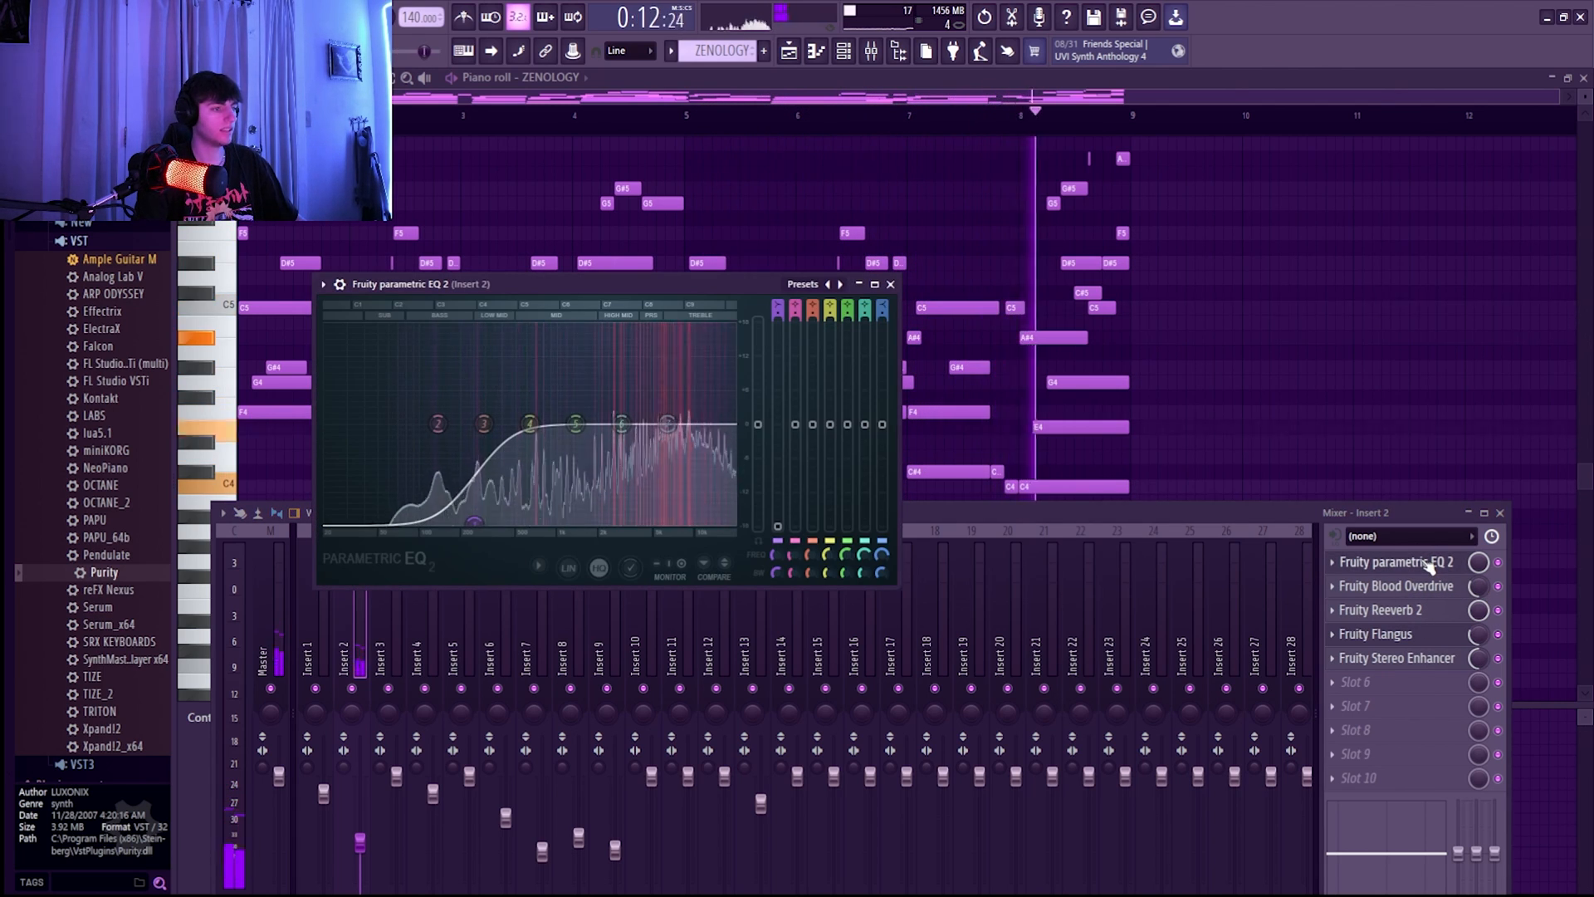
click(1428, 563)
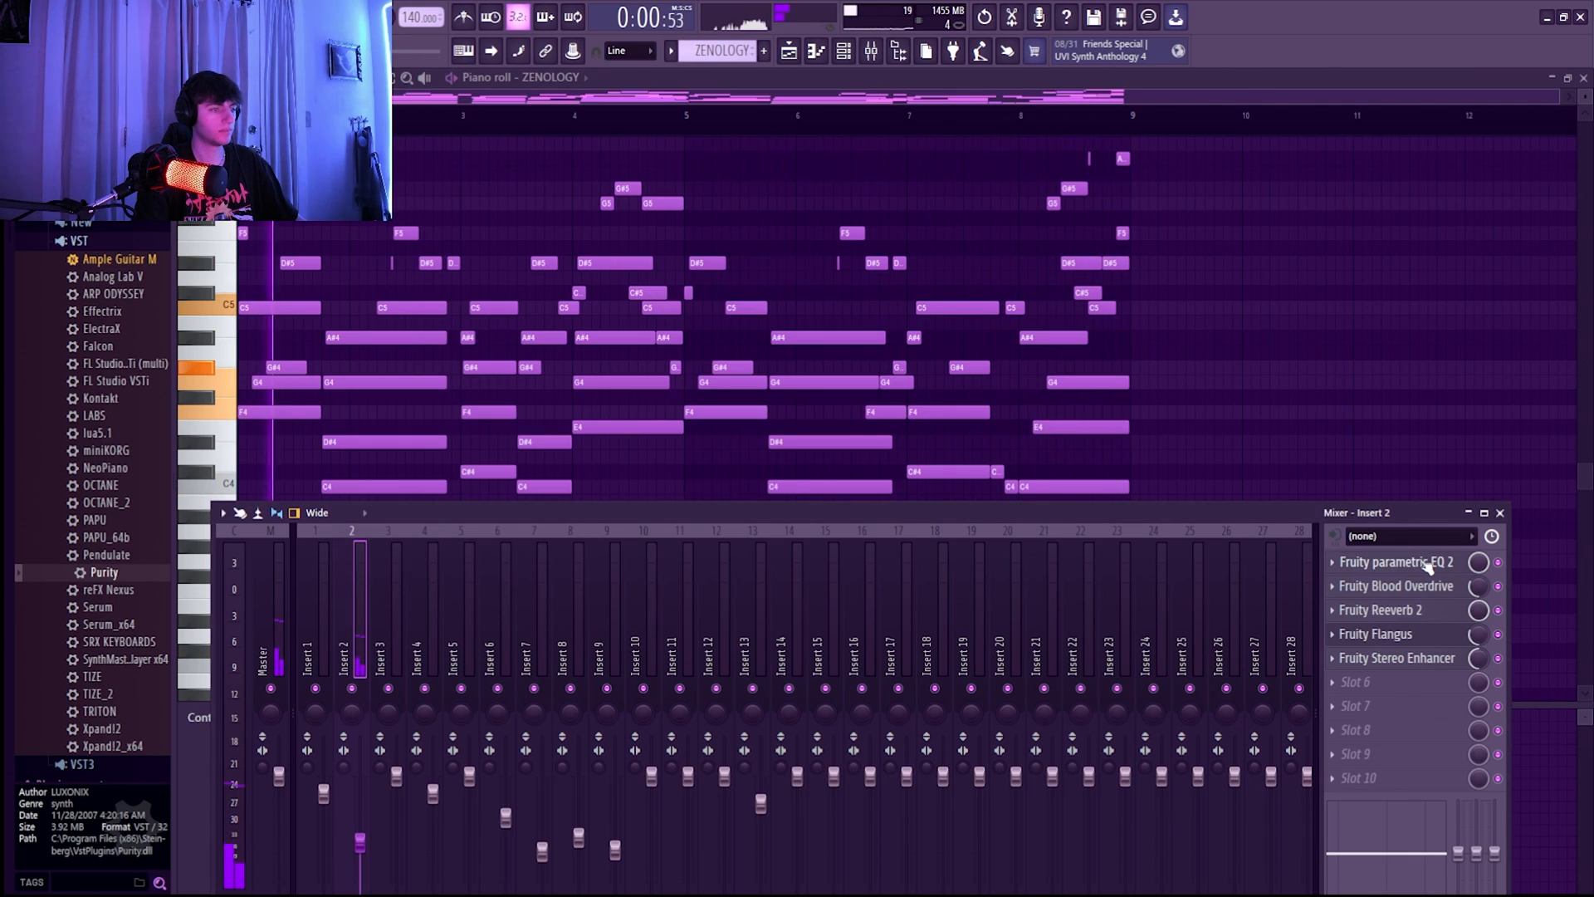
click(1409, 588)
click(1409, 588)
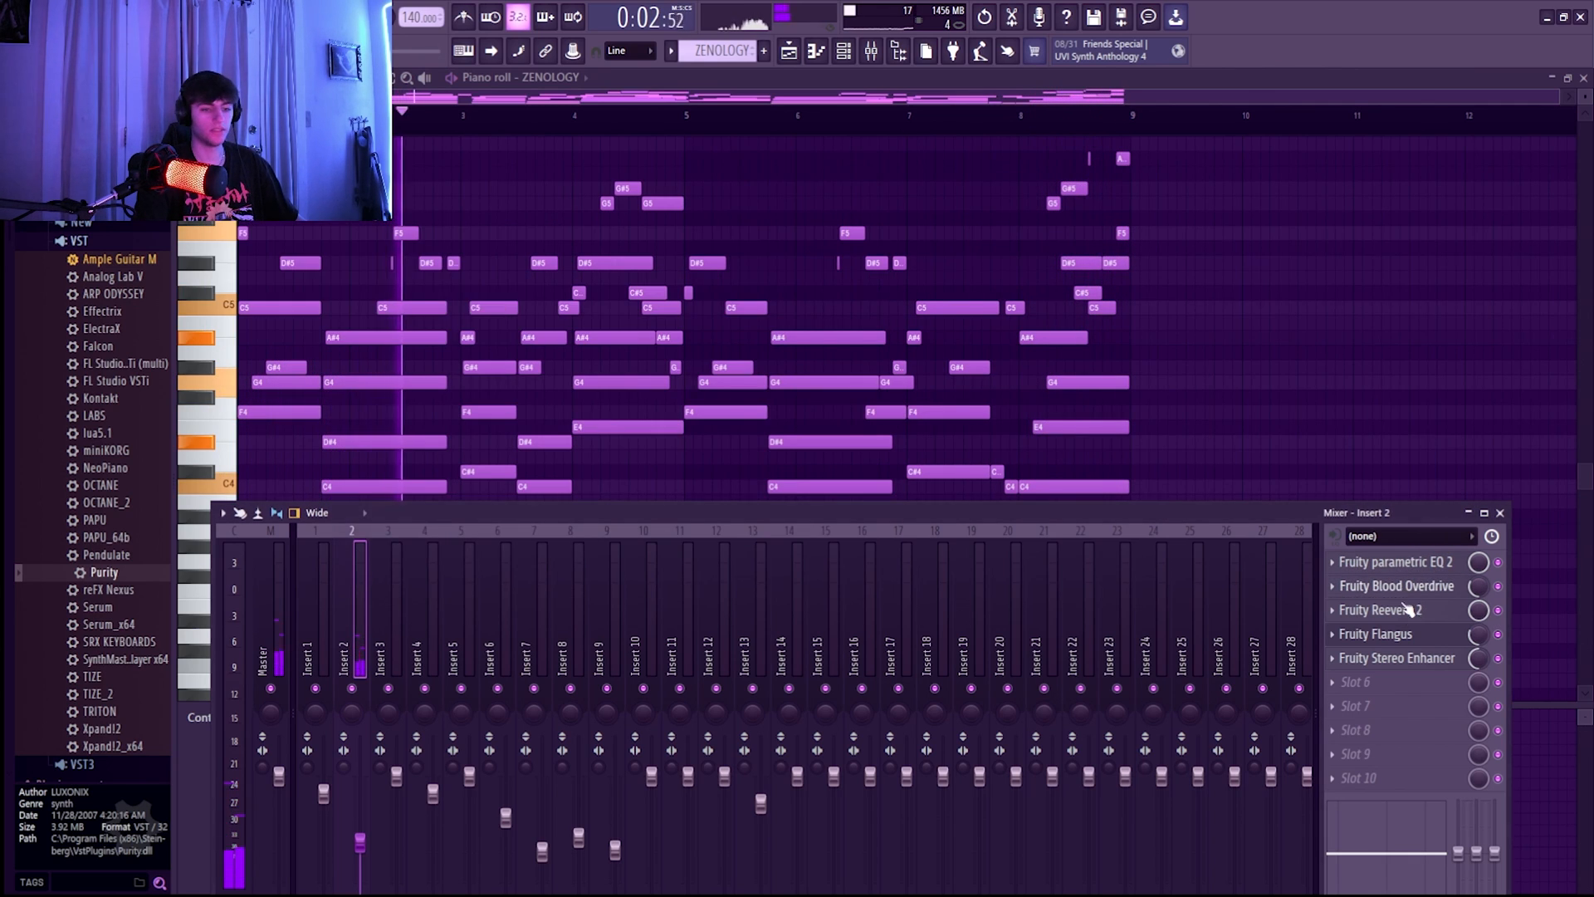
click(1409, 608)
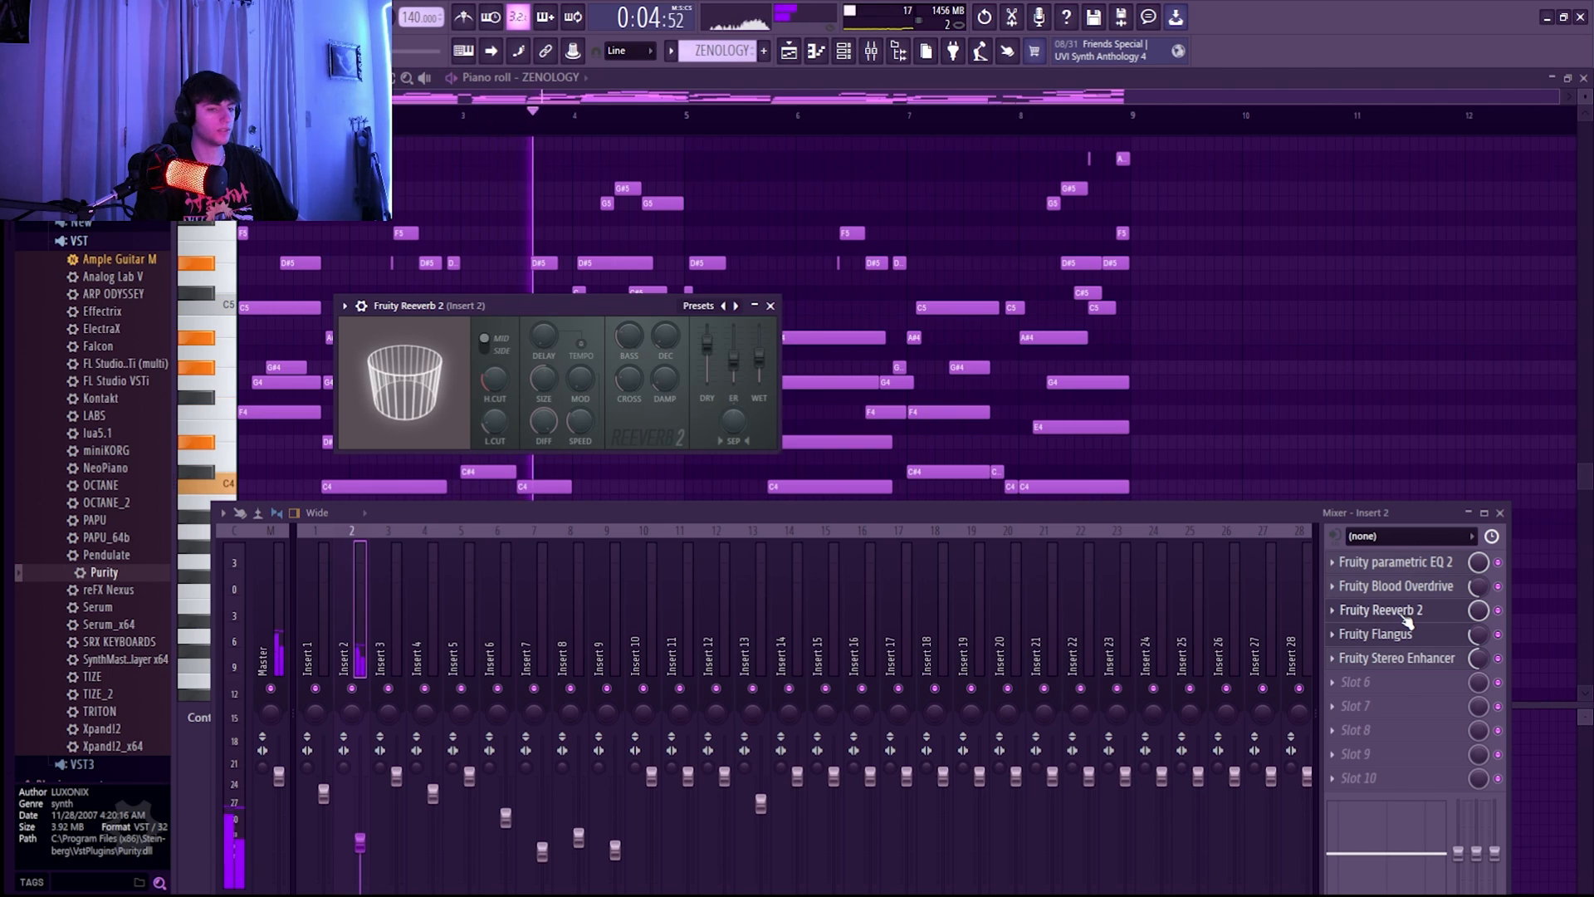
click(1406, 612)
Inspect the Fruity Flangus and Fruity Stereo Enhancer settings on Insert 2, and close the mixer and stop playback.
click(1423, 636)
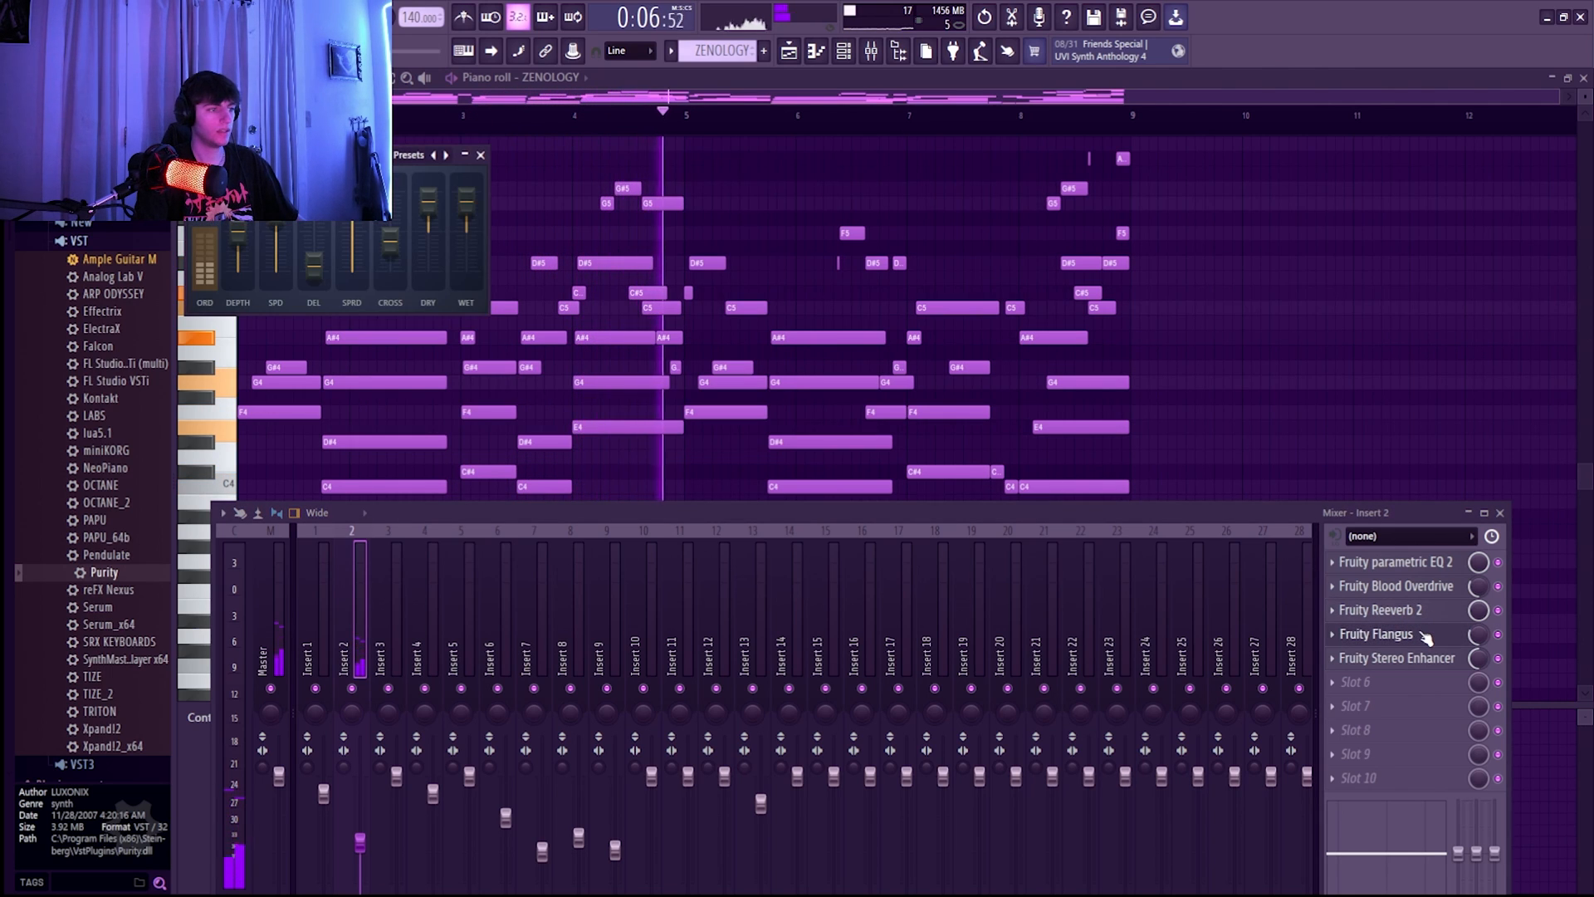
click(1423, 635)
click(1432, 660)
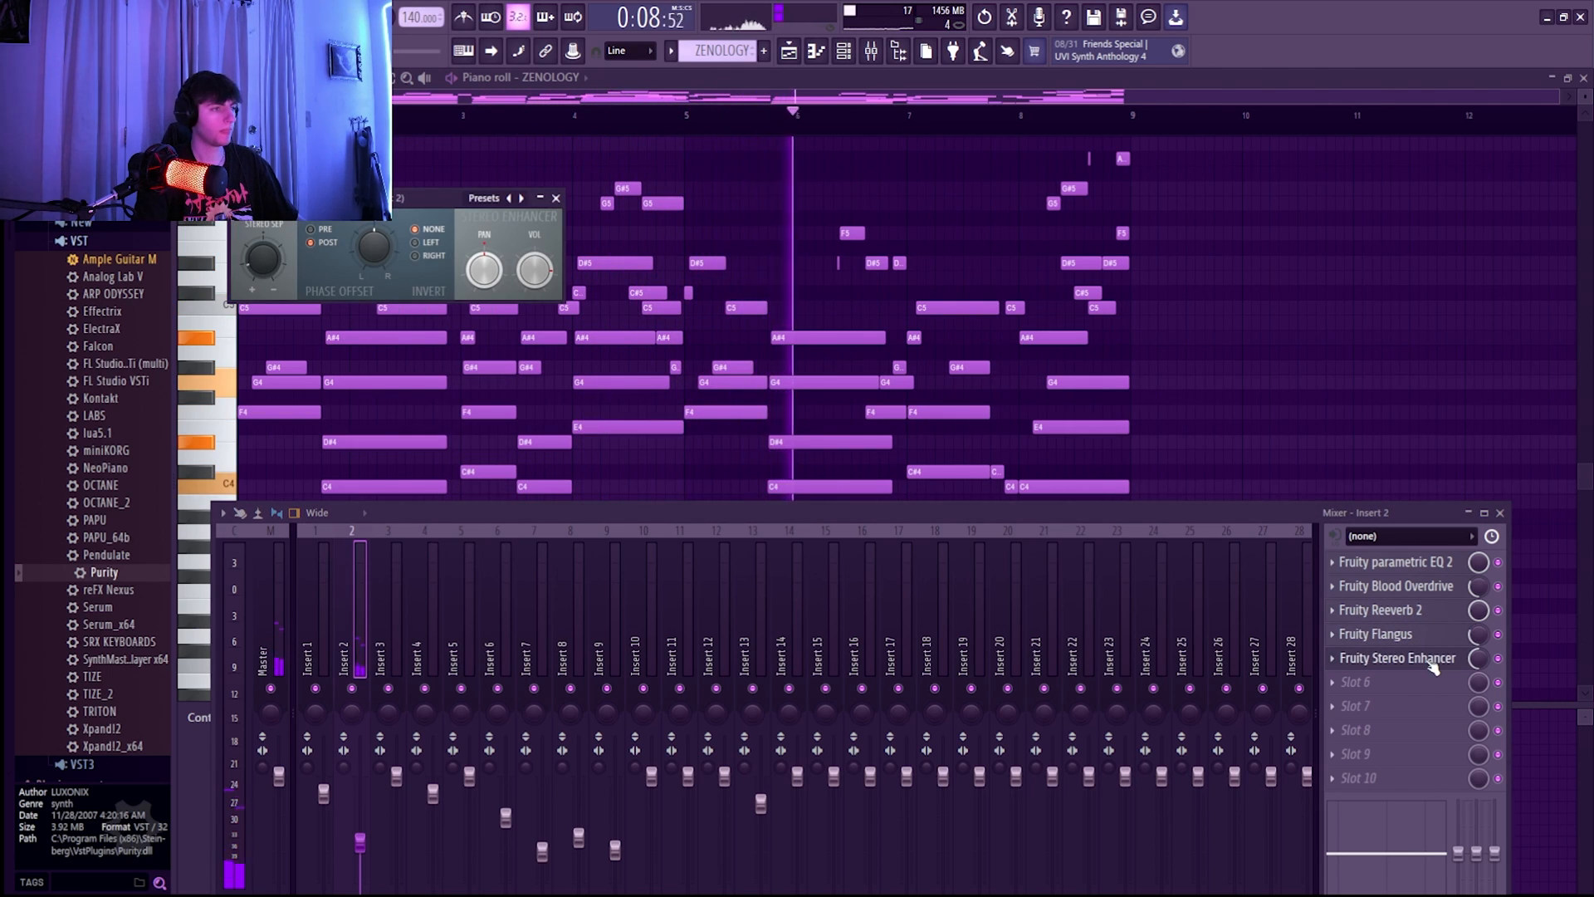
click(1432, 660)
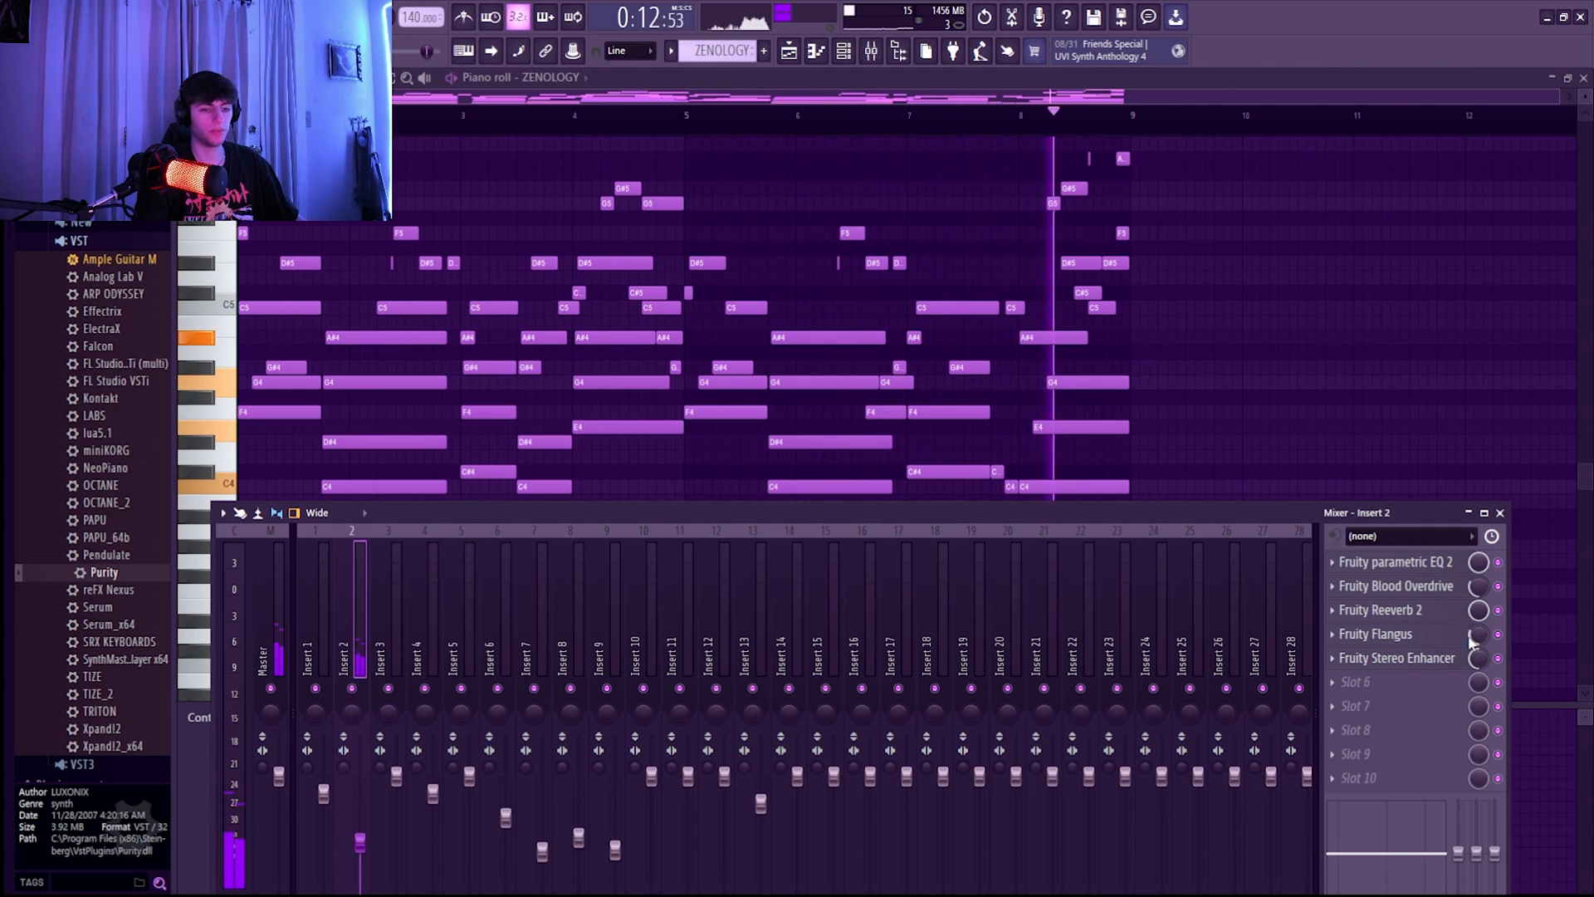
key(F9)
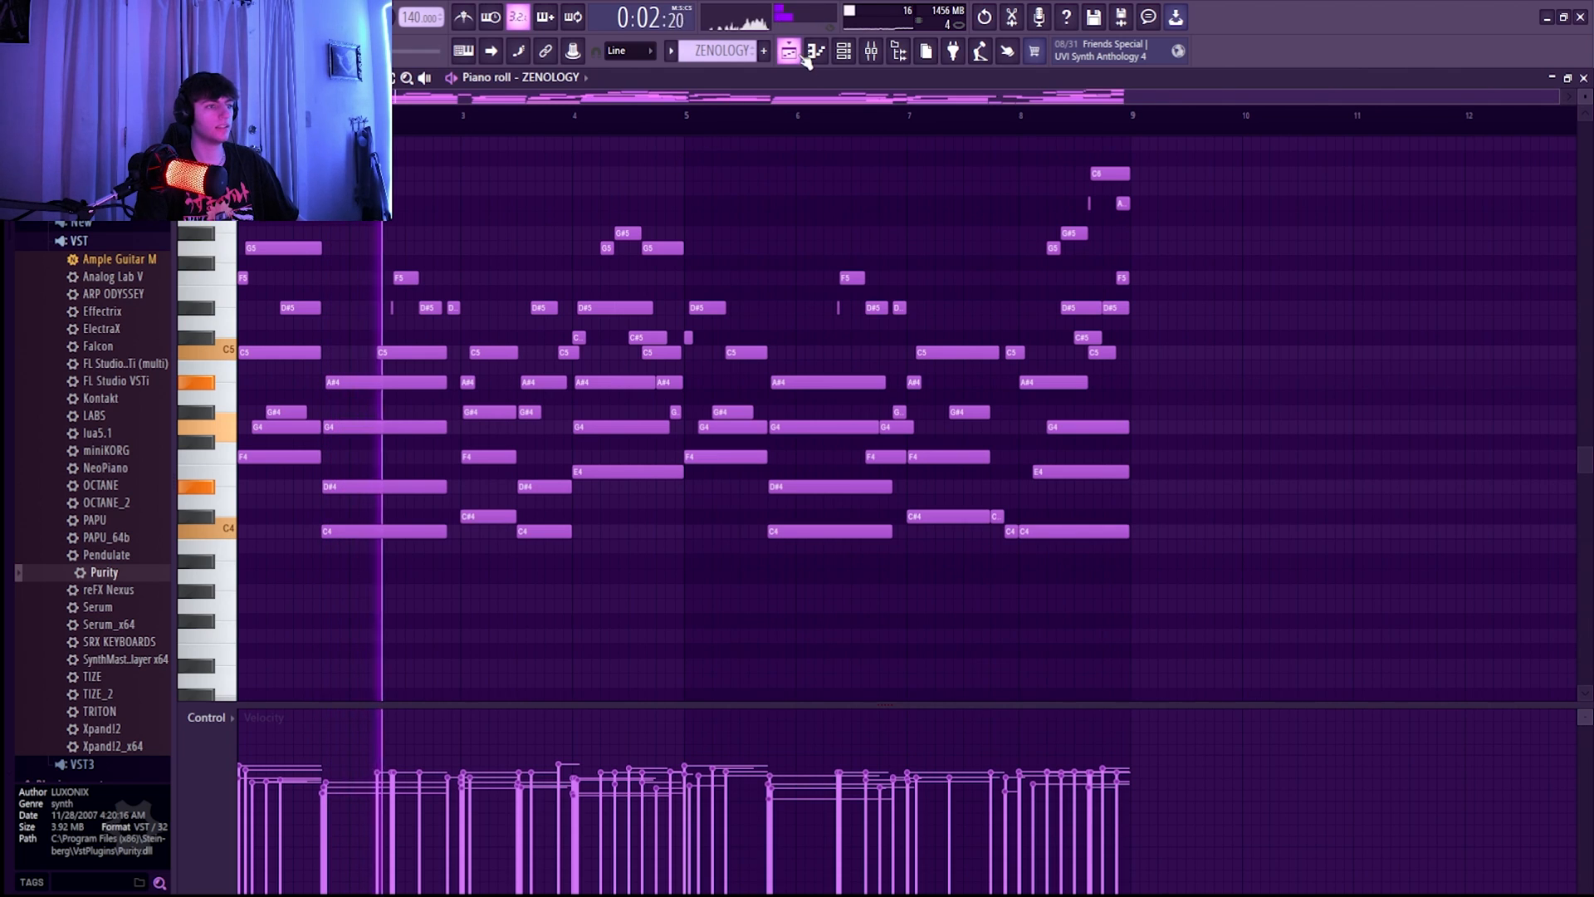
key(space)
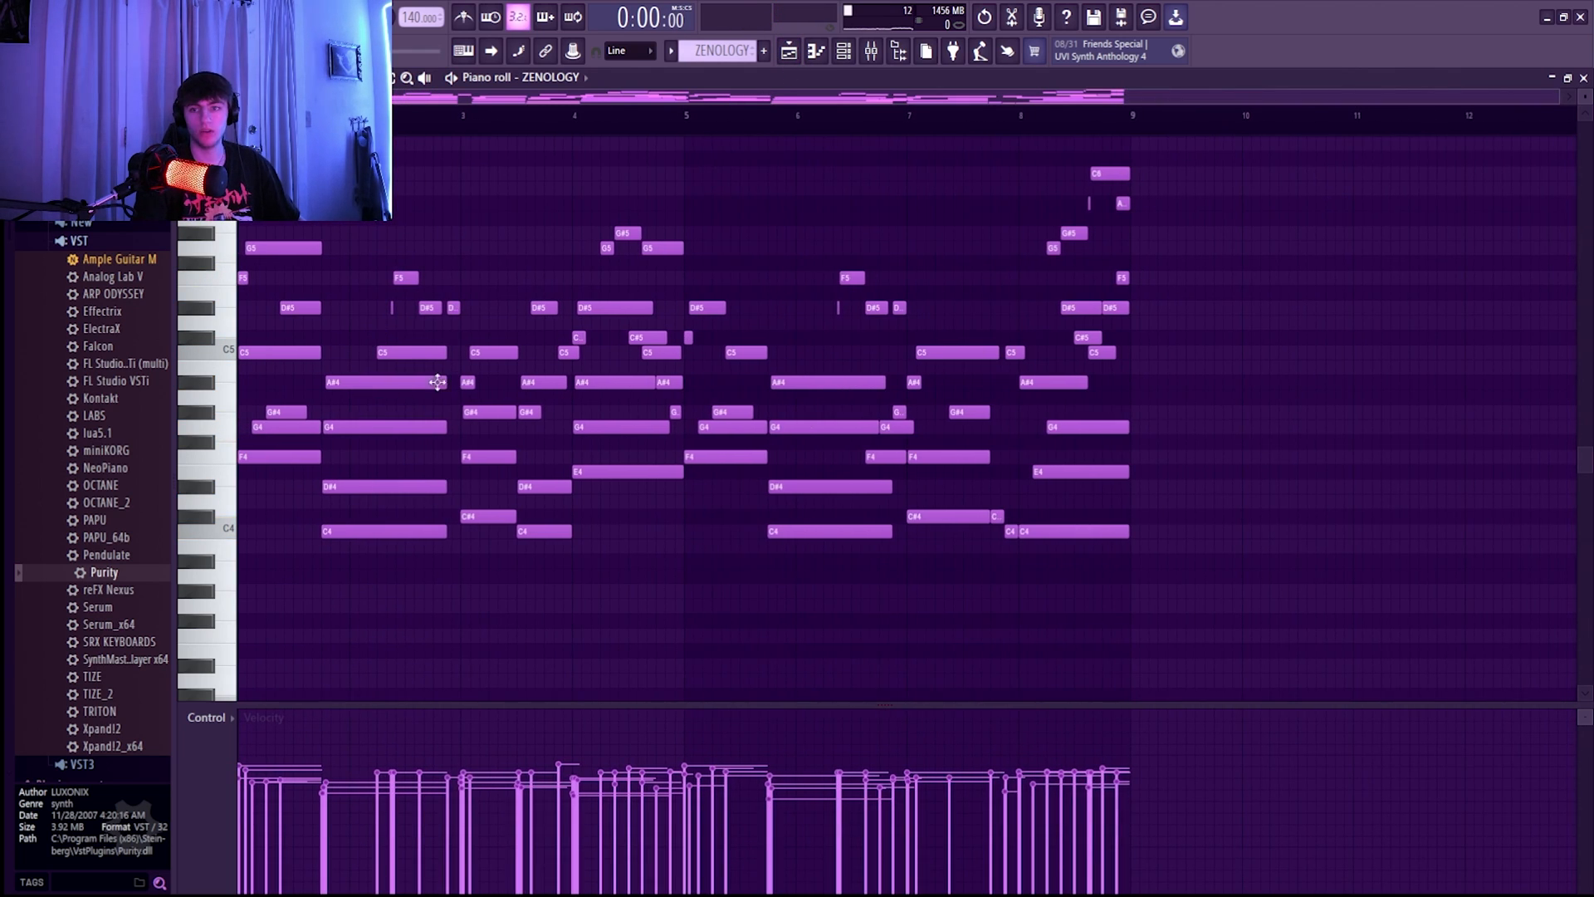
Select the high F5 and D#5 counter-melody notes in bar 2 and play the pattern to hear them.
scroll(251, 321, up, 2)
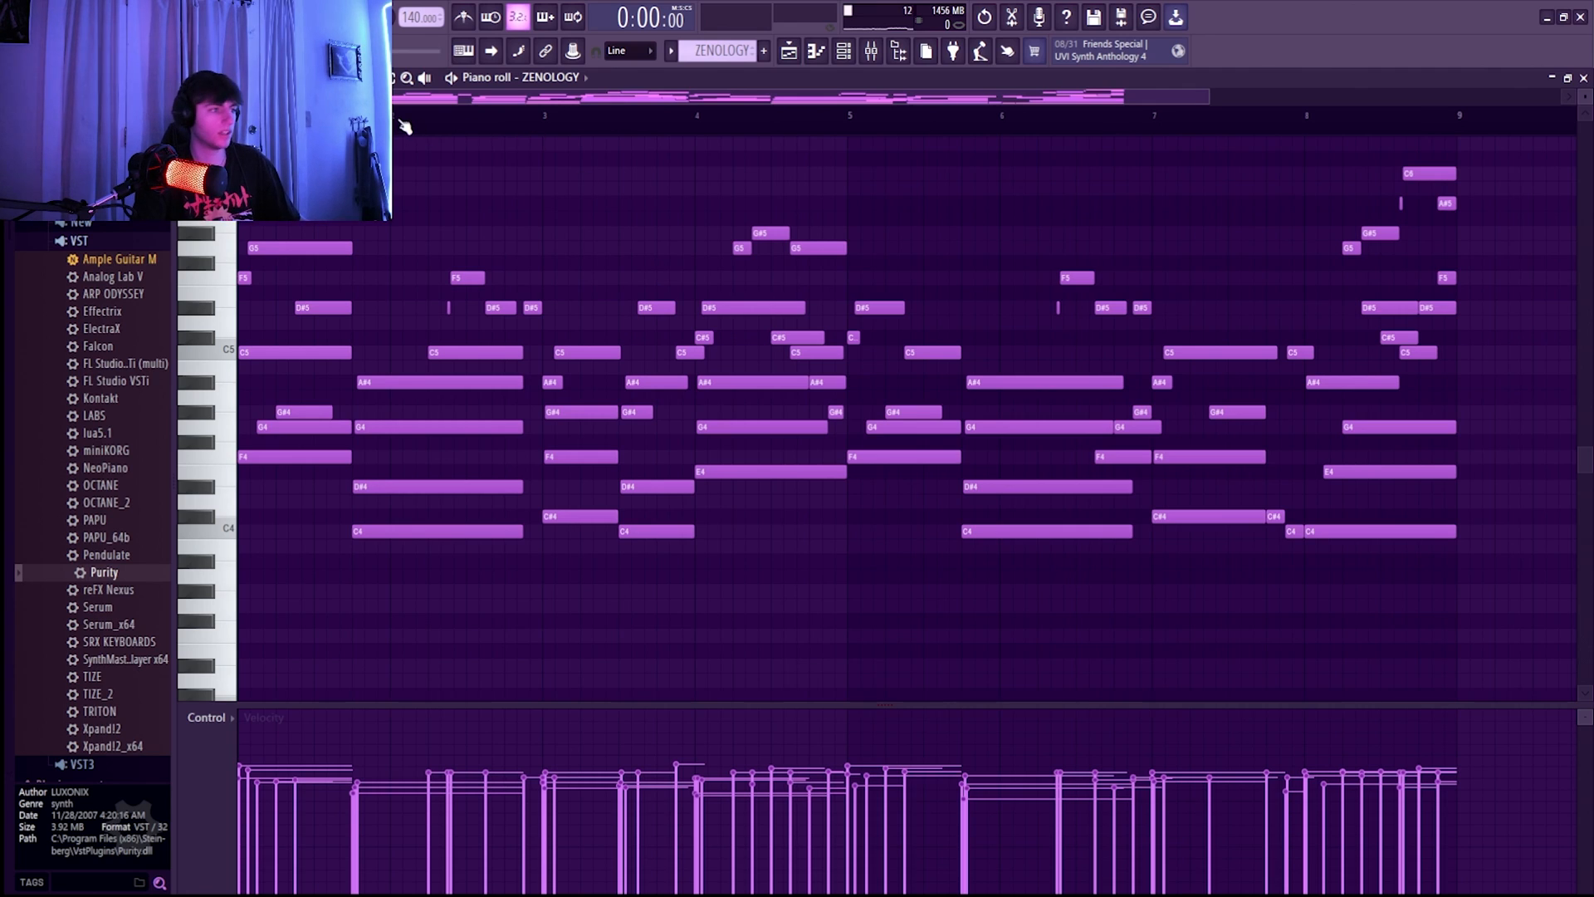
drag(506, 327, 427, 240)
key(space)
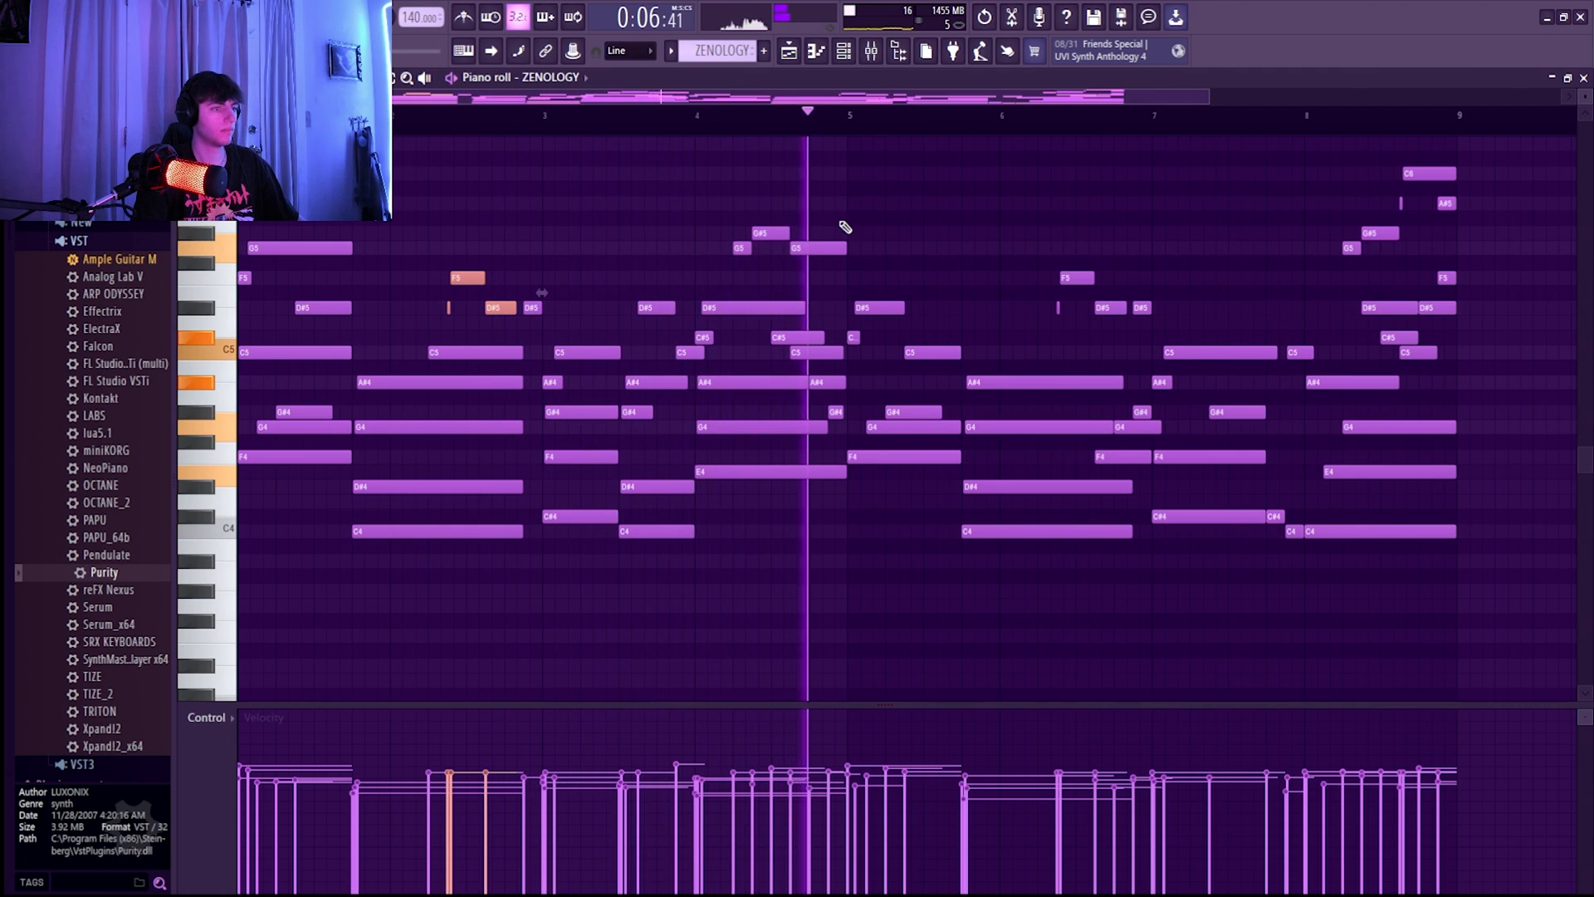
scroll(768, 291, down, 2)
key(space)
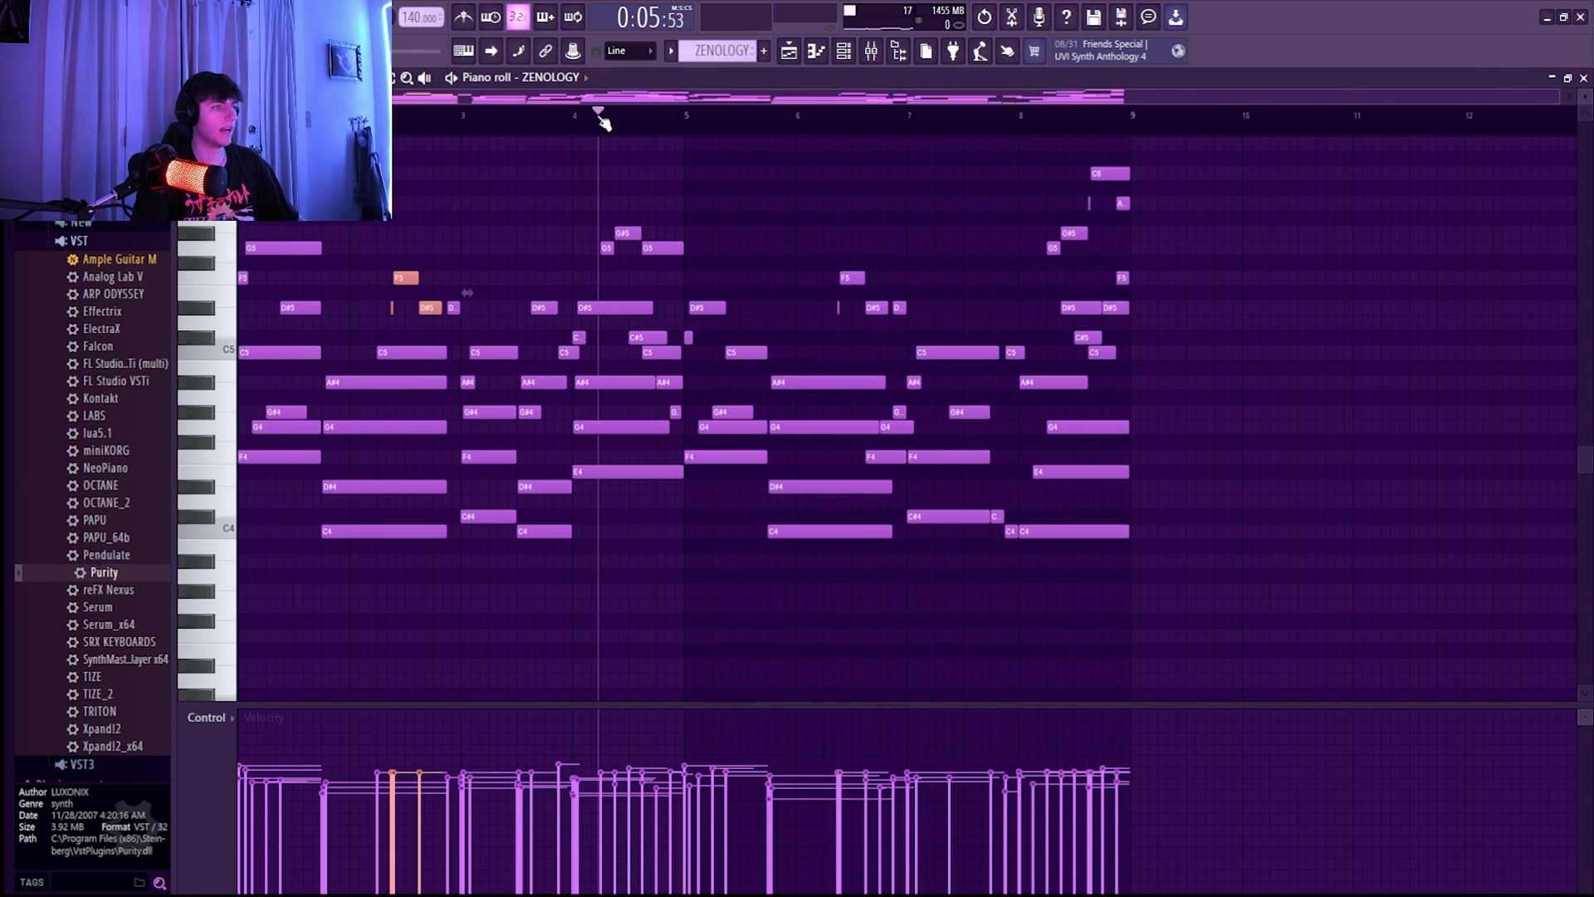
Play the counter-melody from early bar 4, and again from mid bar 6 to the end of the pattern.
key(space)
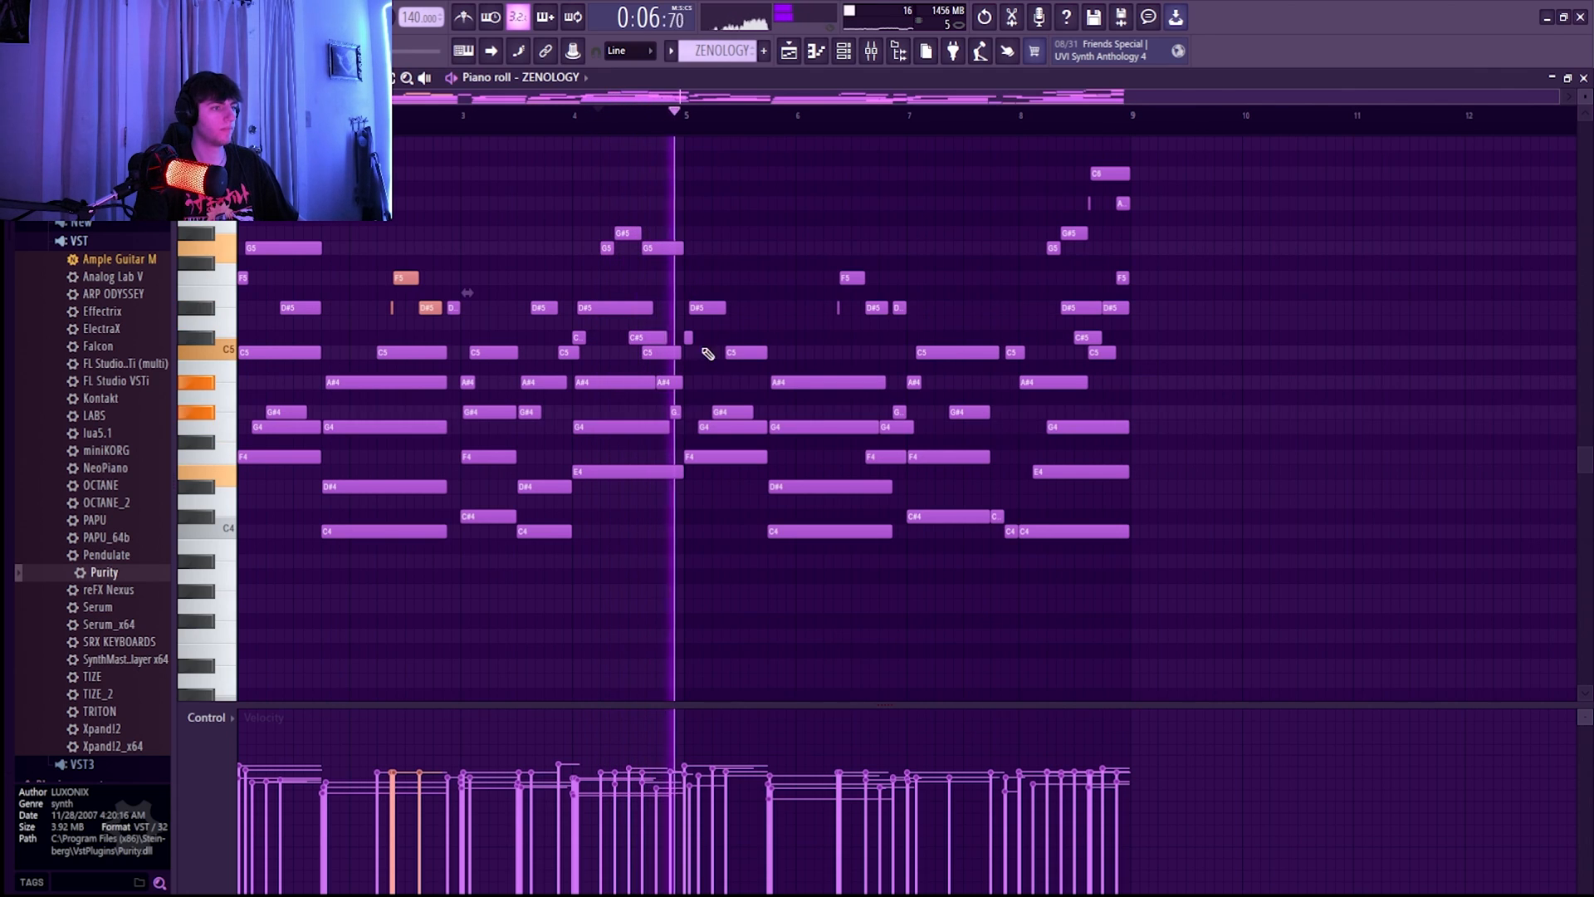
key(space)
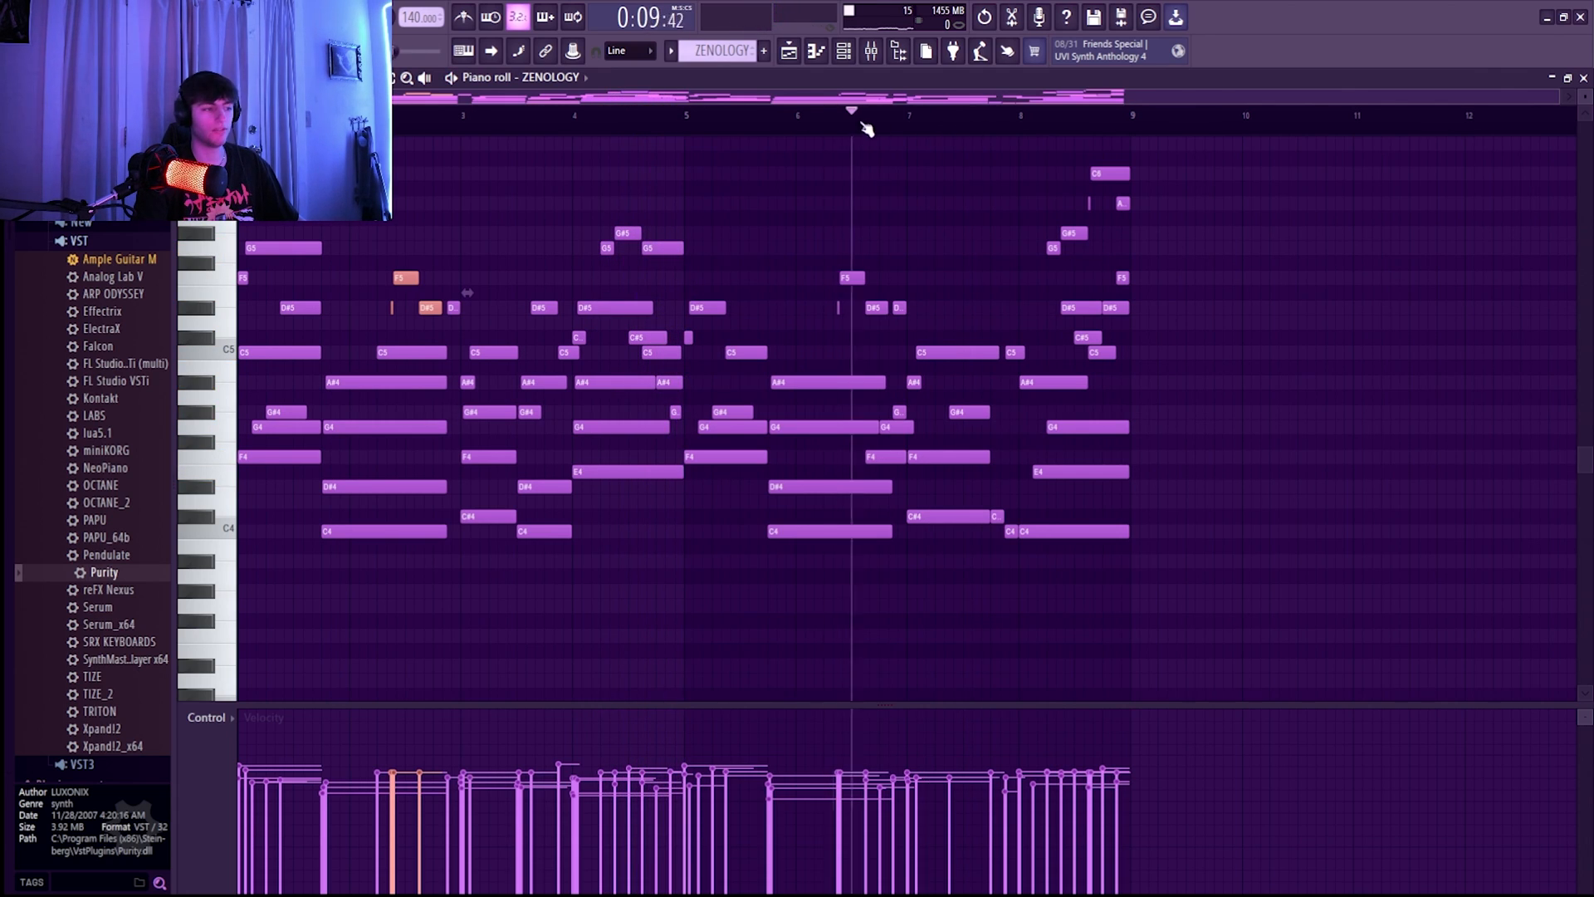
key(space)
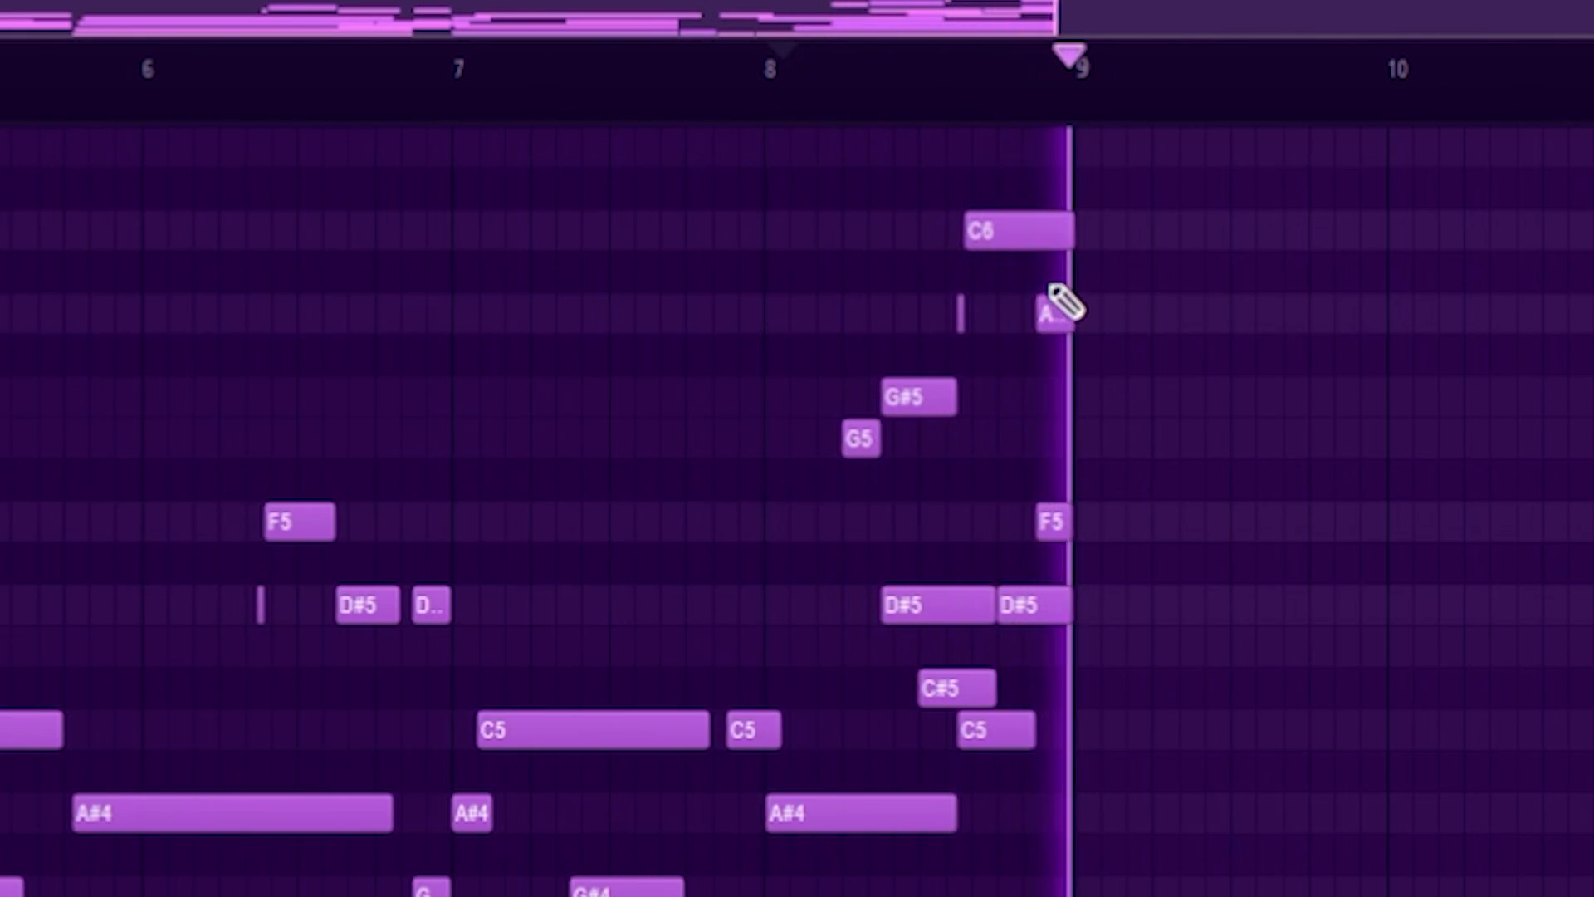
key(space)
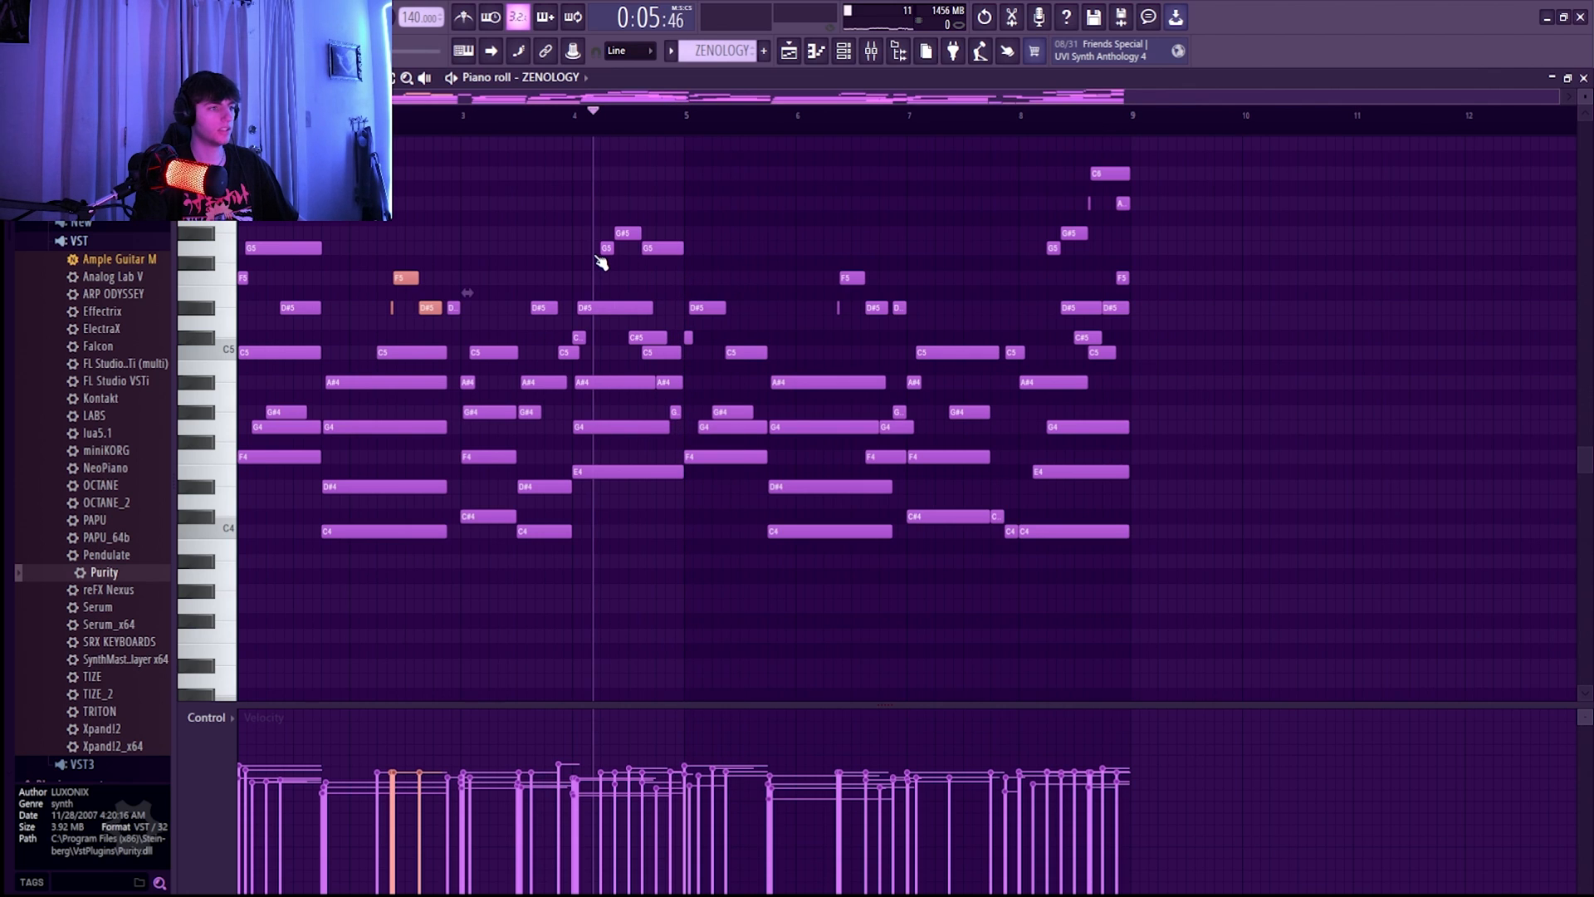
Replay the short G5, G#5, G5 counter-melody phrase in bar 4.
key(space)
key(space)
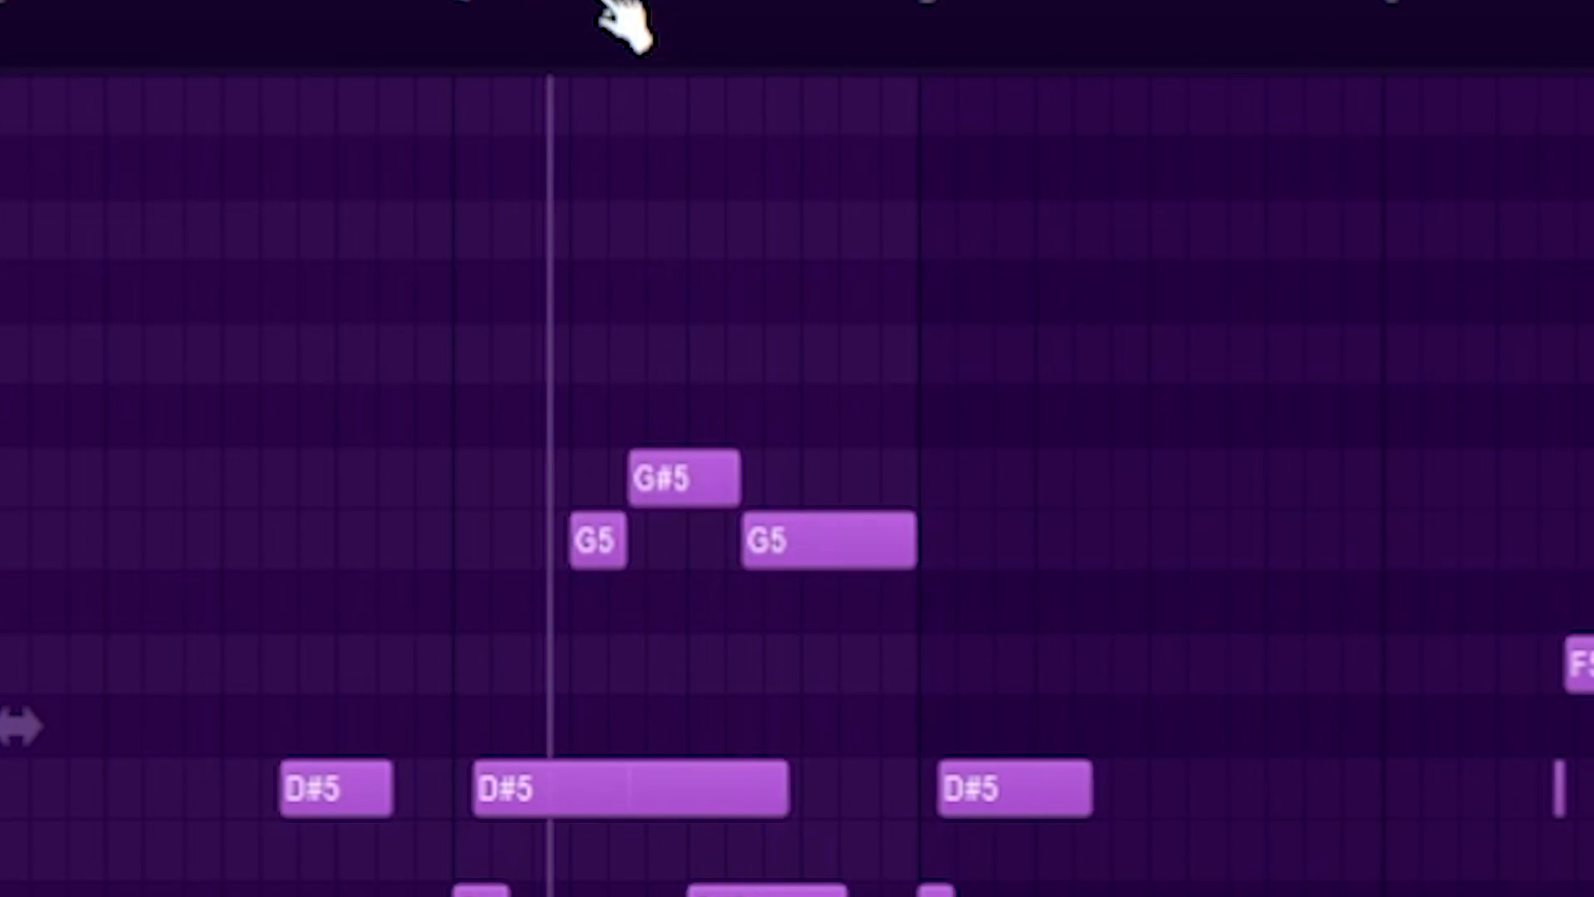
key(space)
key(space)
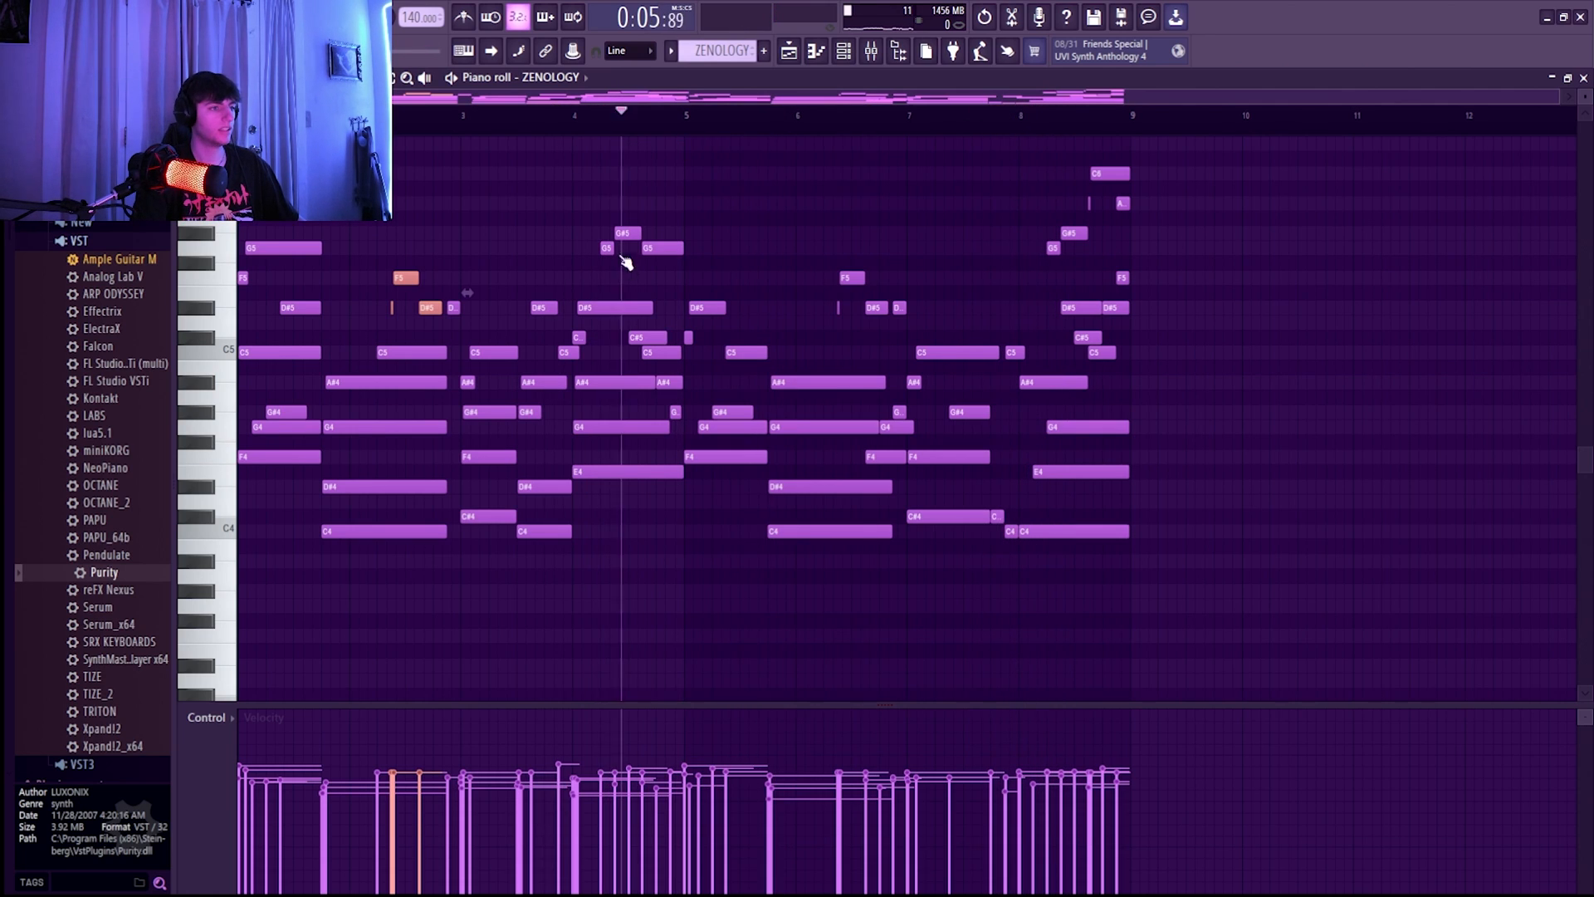
Play the closing counter-melody run in bar 8 and examine its G5, G#5, A#5 and C6 notes up close.
drag(1045, 263, 1030, 264)
key(space)
key(space)
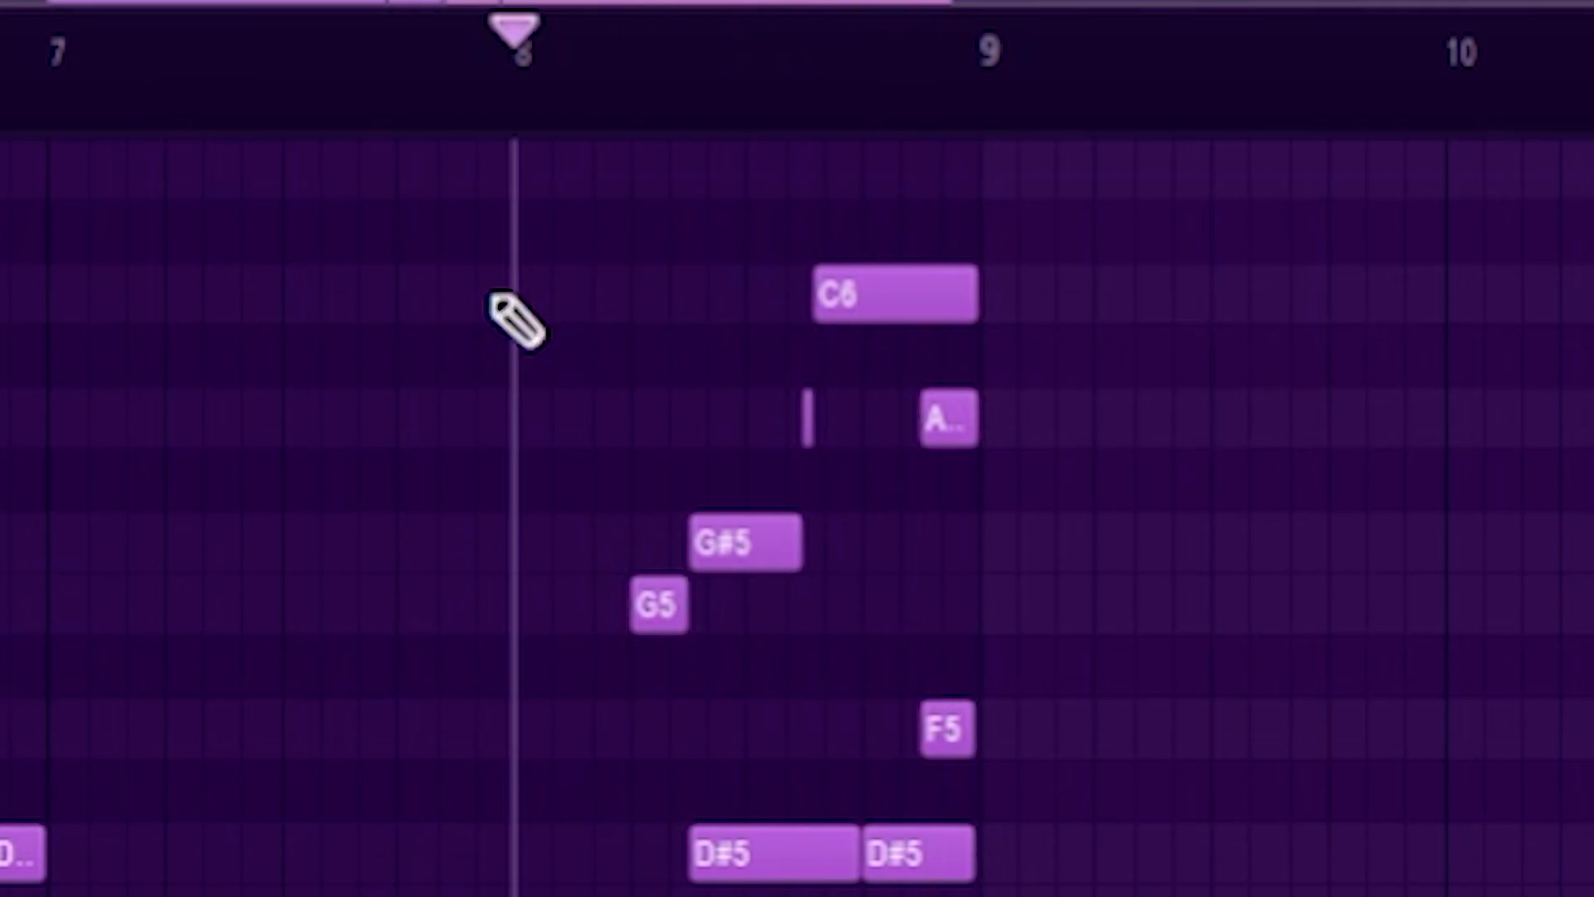
scroll(901, 616, up, 3)
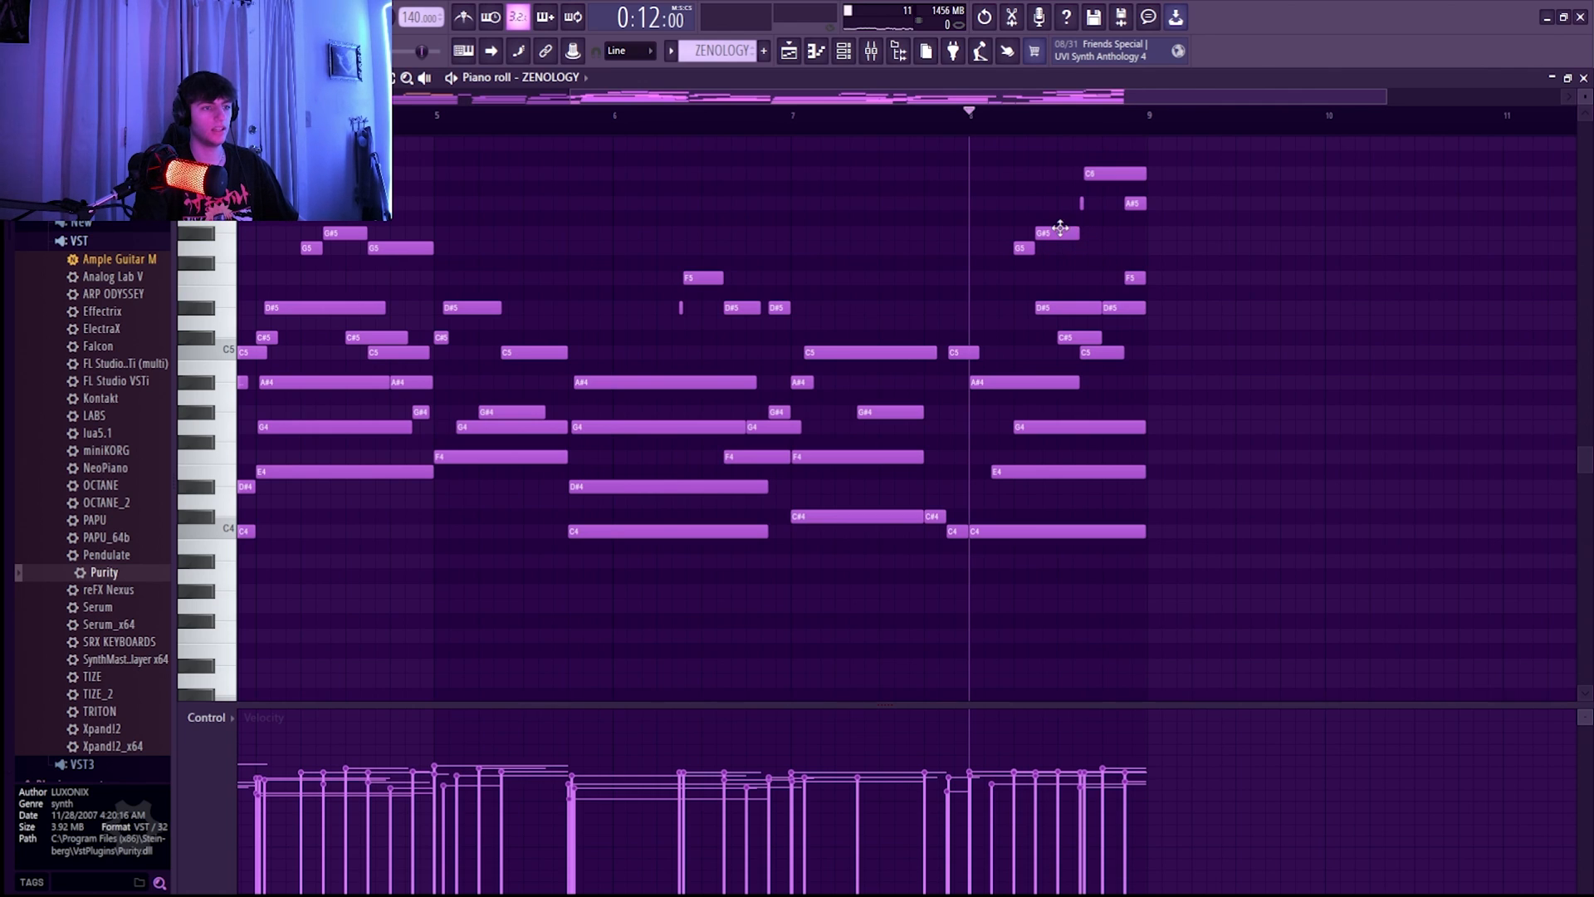
scroll(1077, 128, up, 4)
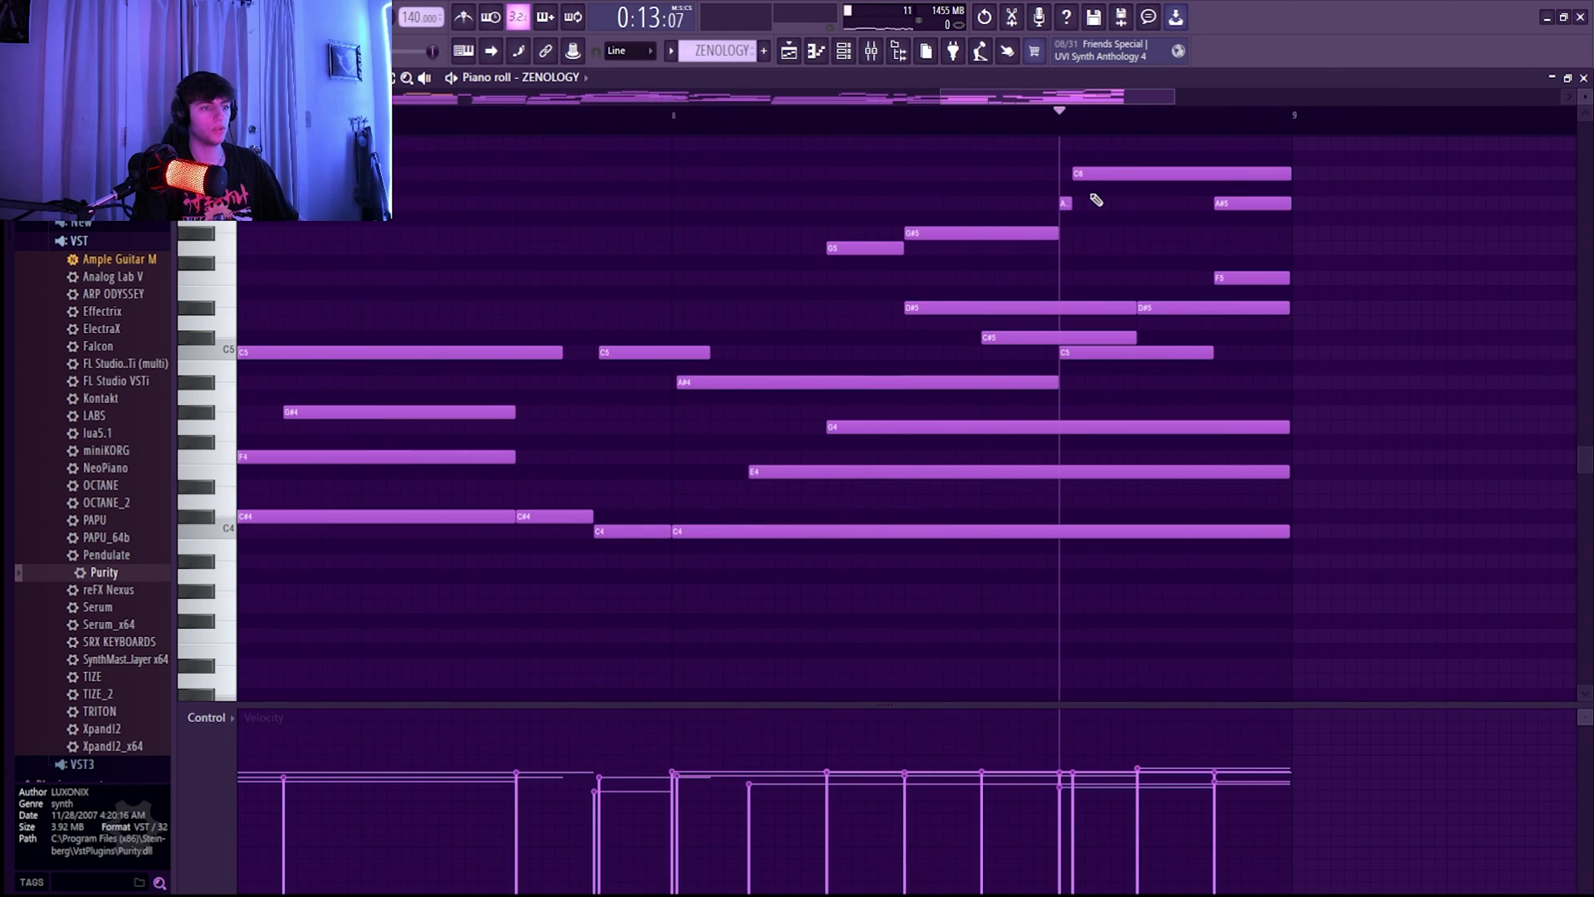
scroll(1084, 218, down, 2)
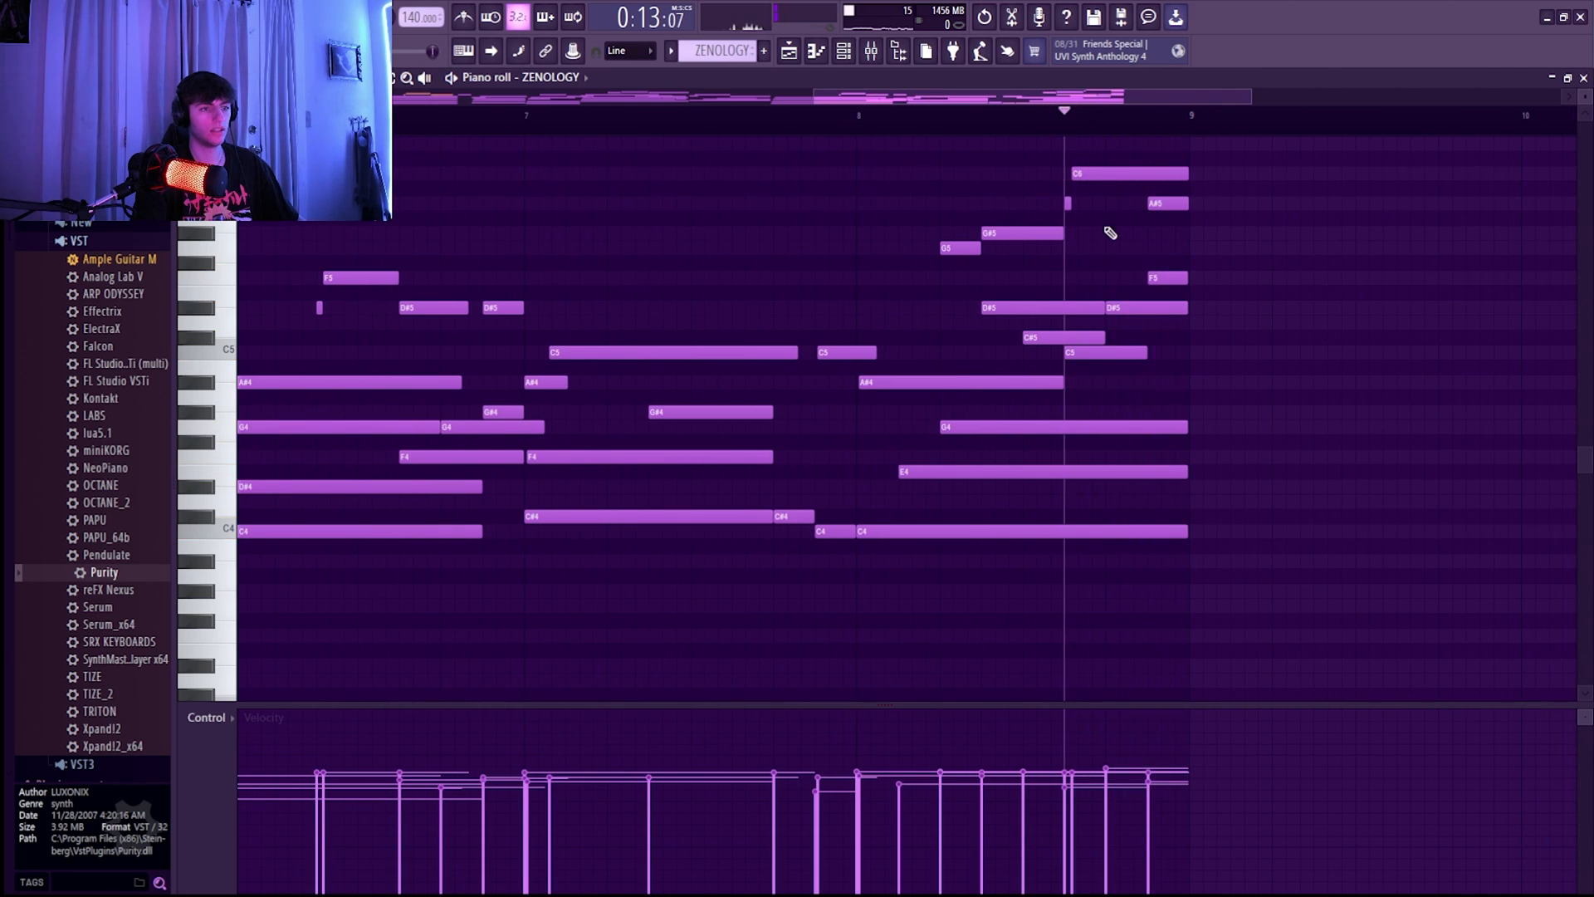
scroll(1108, 231, down, 3)
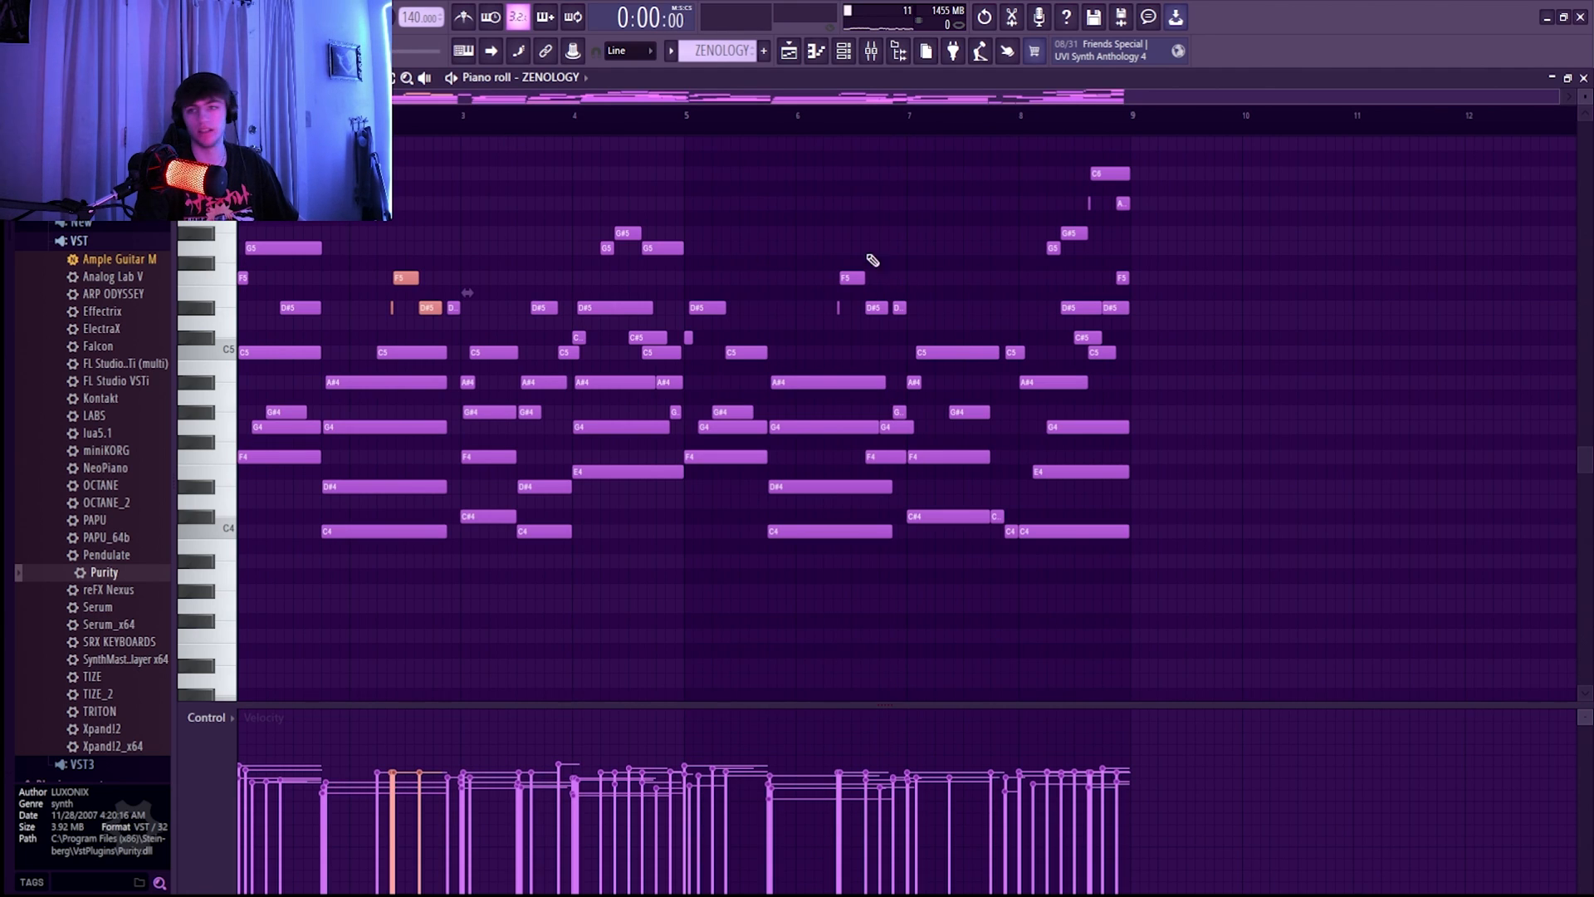
Play the ZENOLOGY pattern once more around bar 8, stop playback and return to the playlist.
key(space)
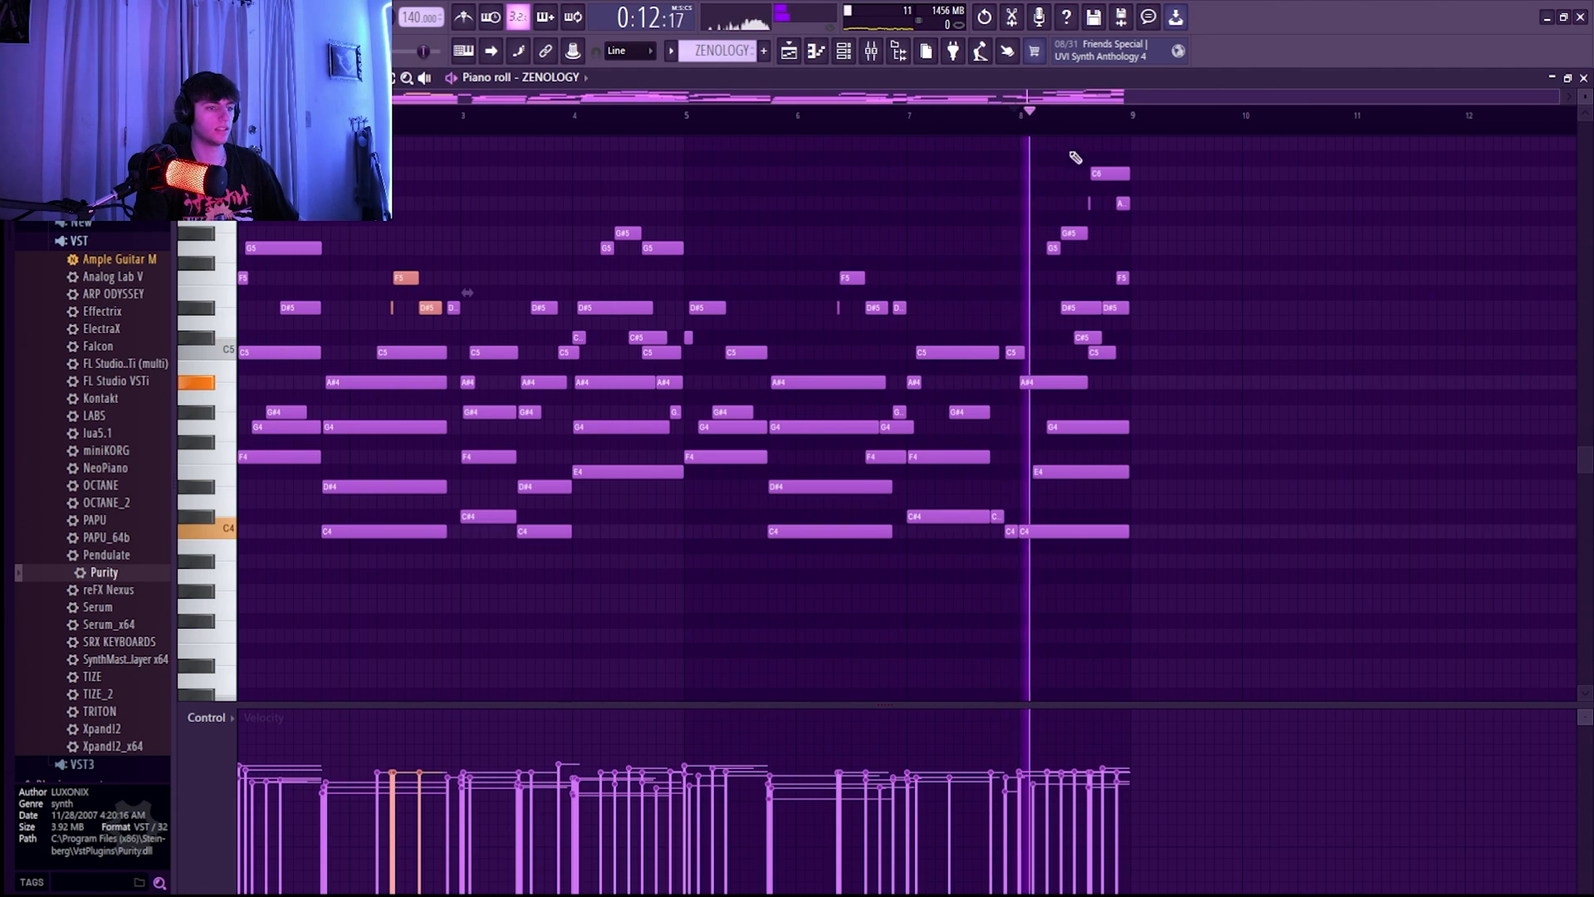
key(space)
key(F5)
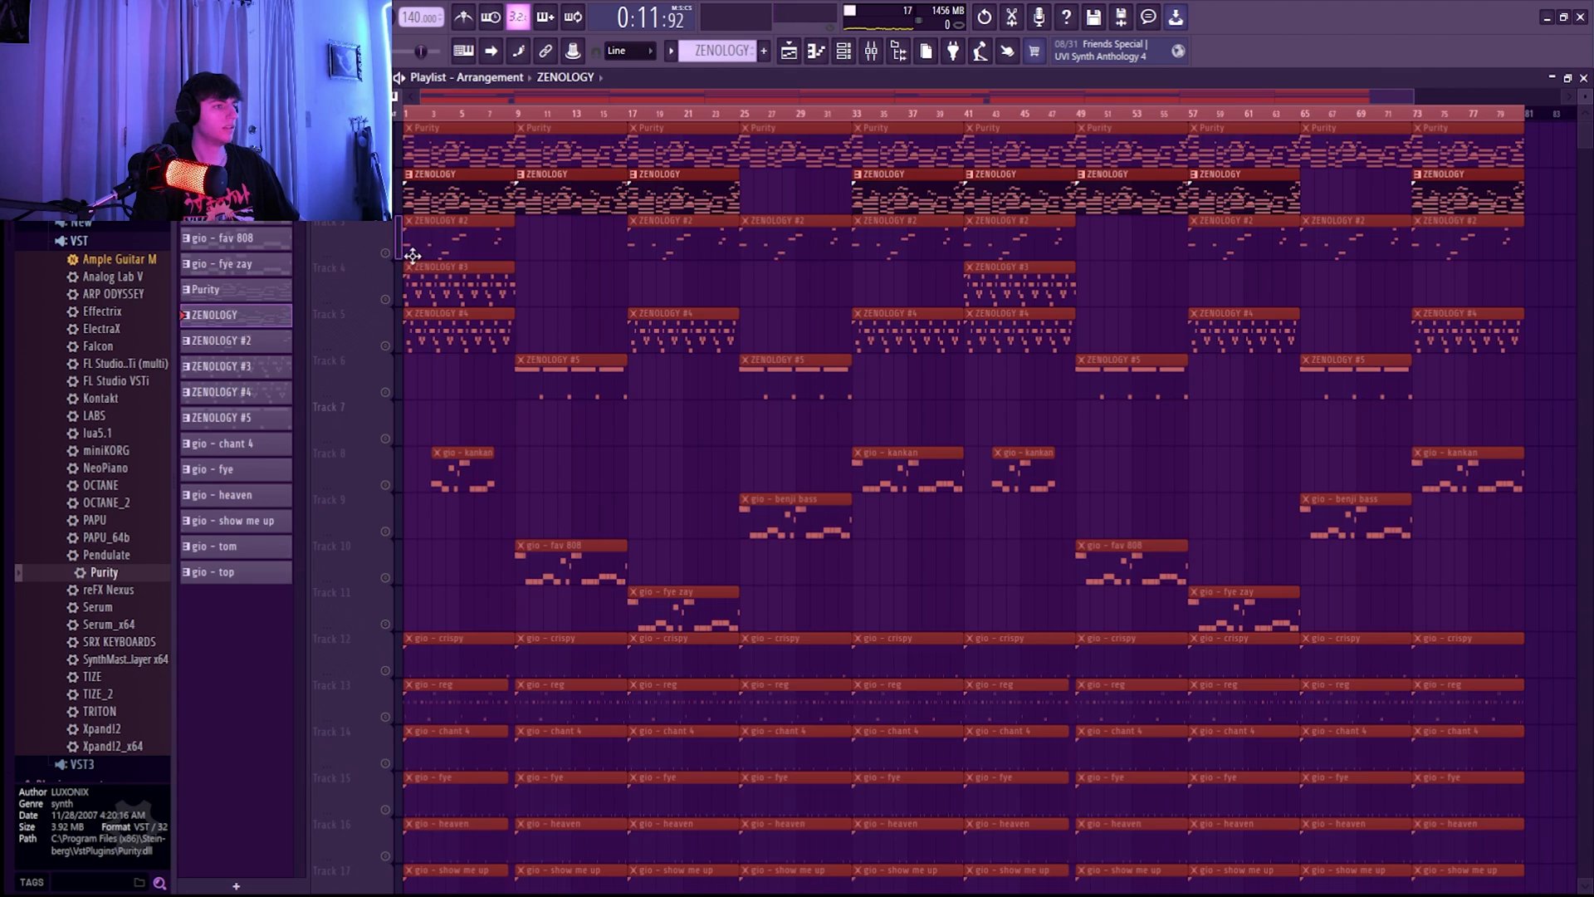
Solo the ZENOLOGY #2 track, open its pattern in the piano roll and play the notes.
click(390, 253)
double_click(459, 240)
key(space)
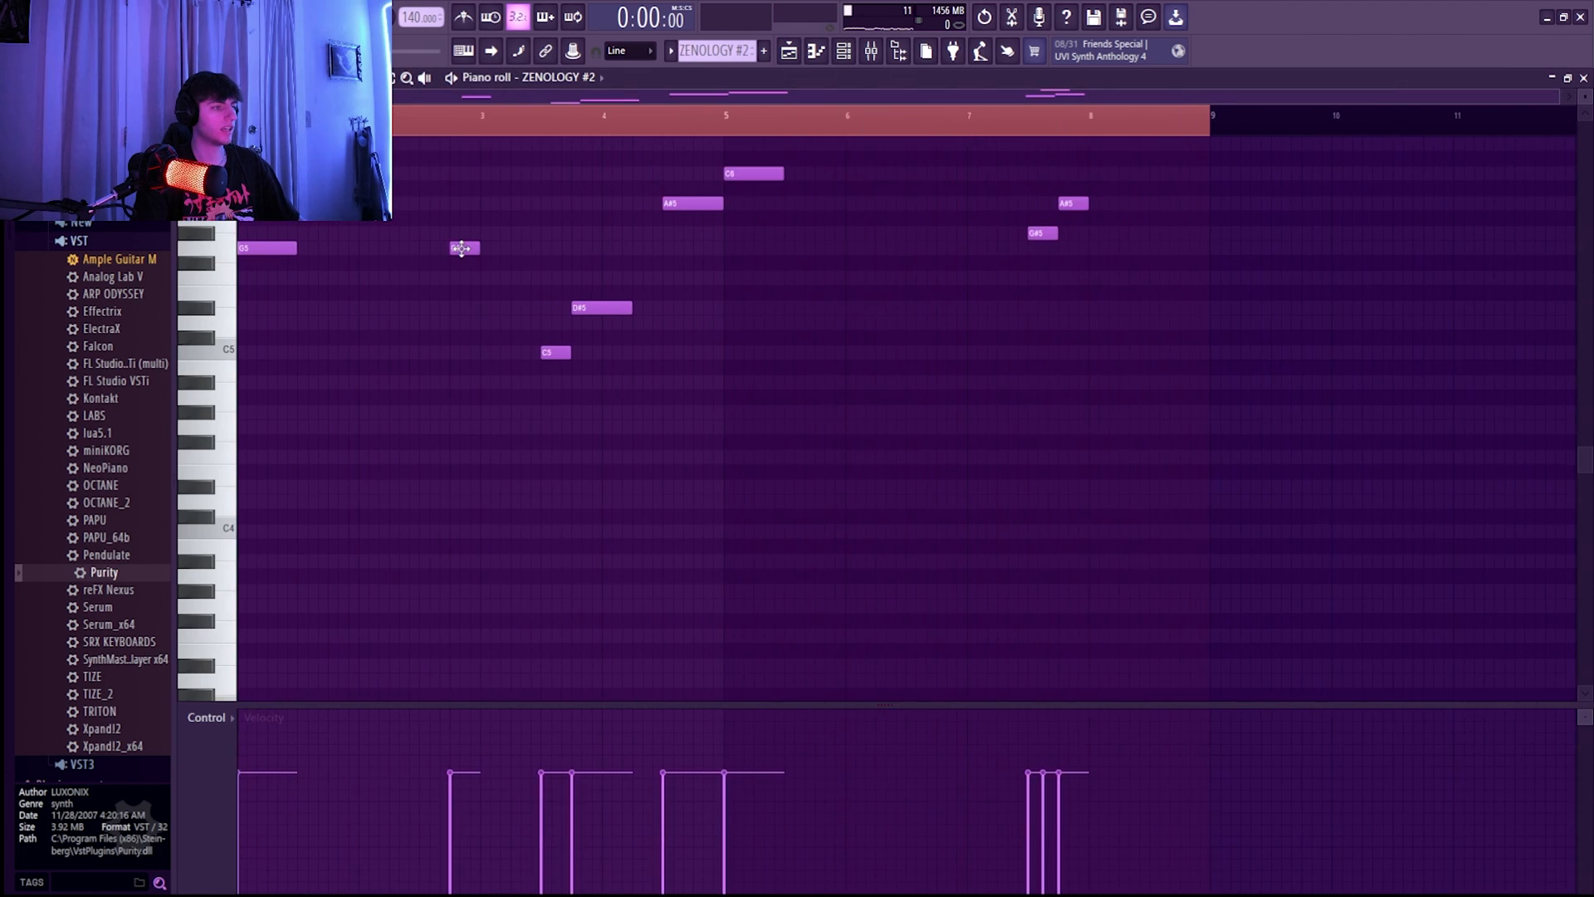
Examine the Fruity parametric EQ 2 curve on mixer Insert 6 while ZENOLOGY #2 plays, then close the mixer and stop playback.
key(F9)
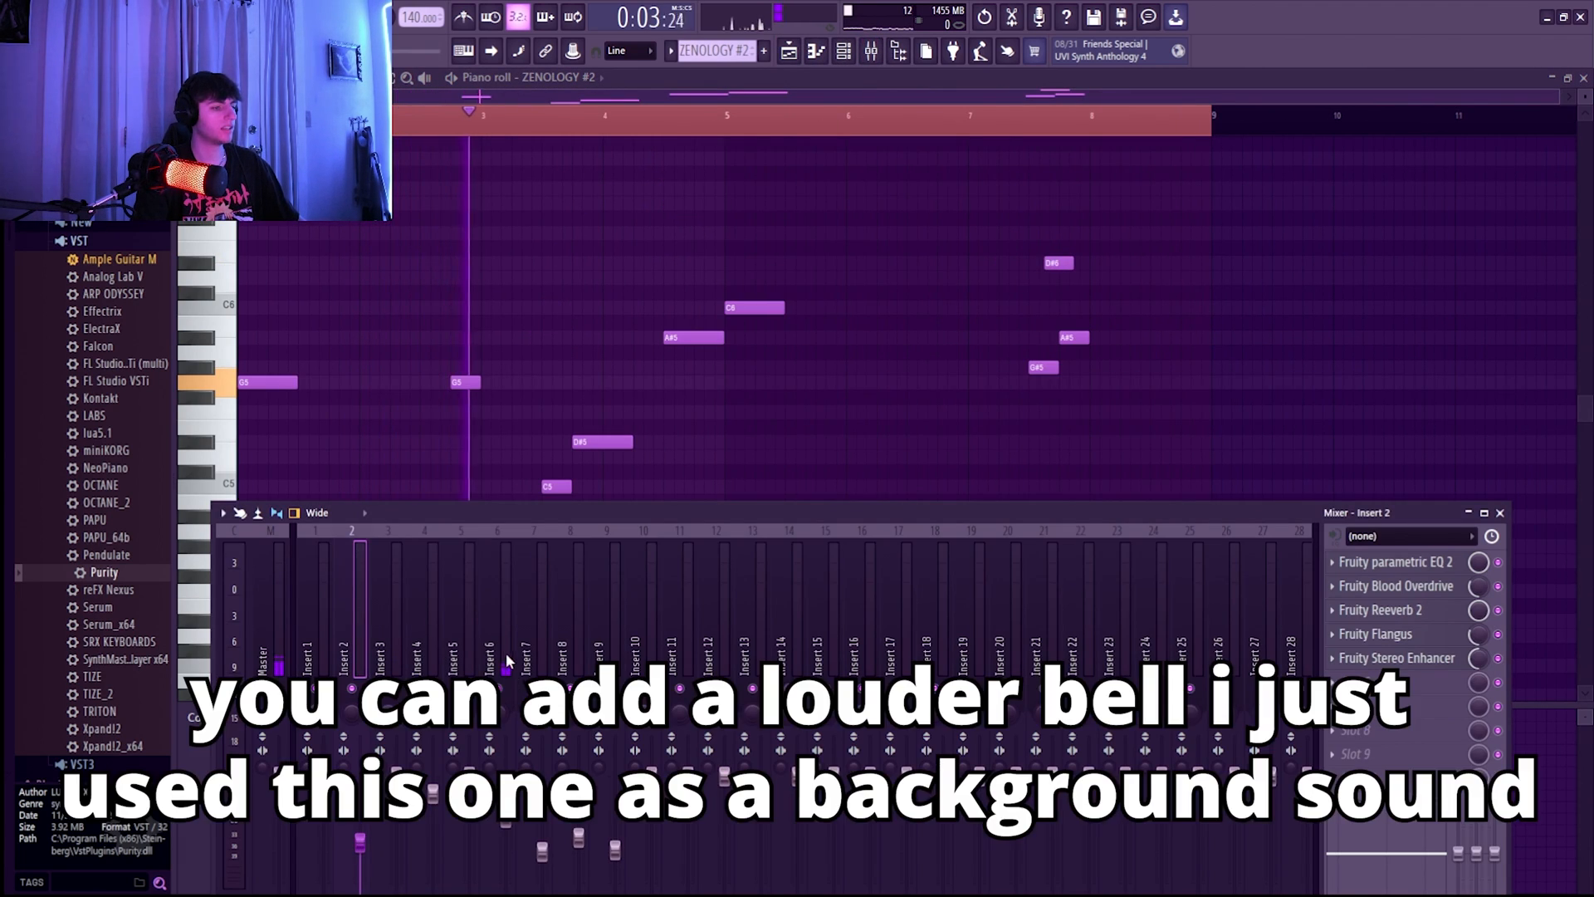
click(507, 656)
click(1381, 566)
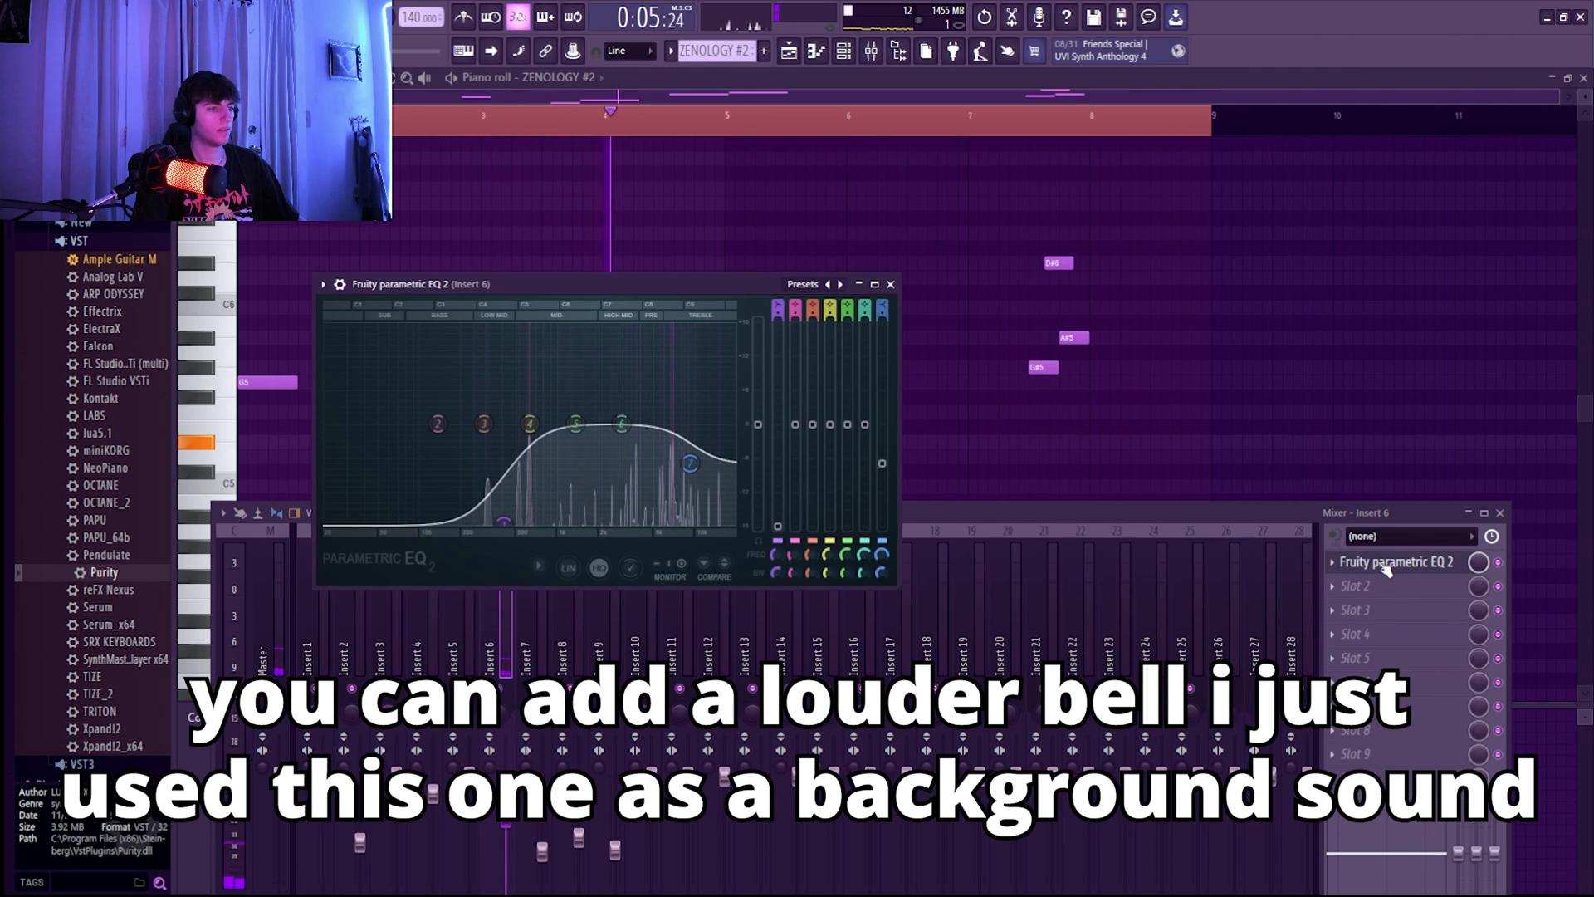
click(1387, 565)
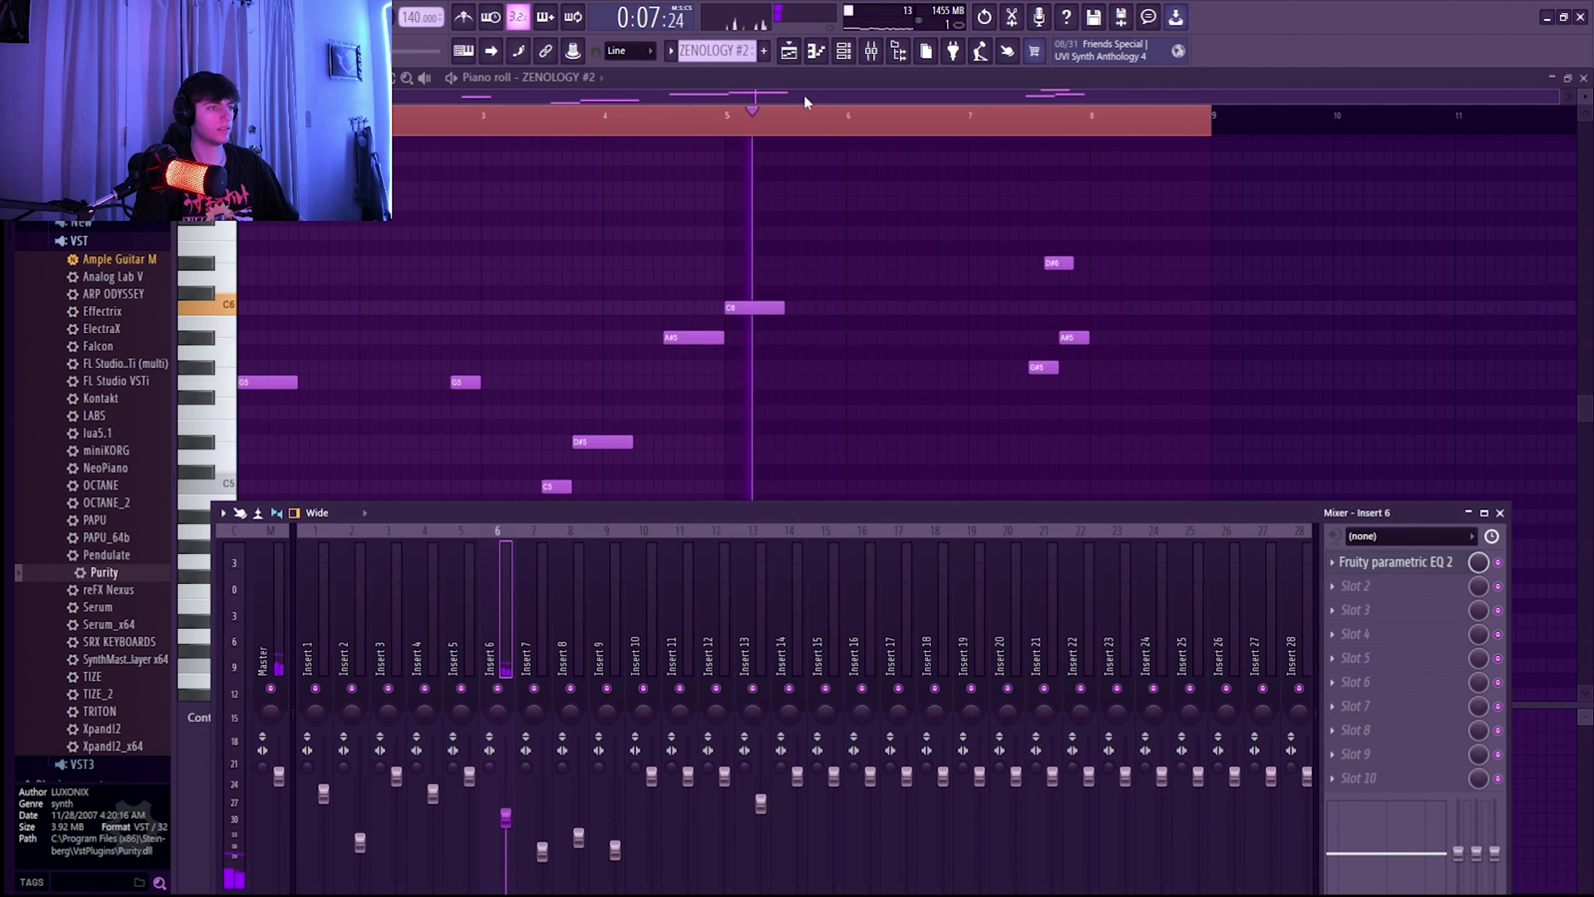
key(F9)
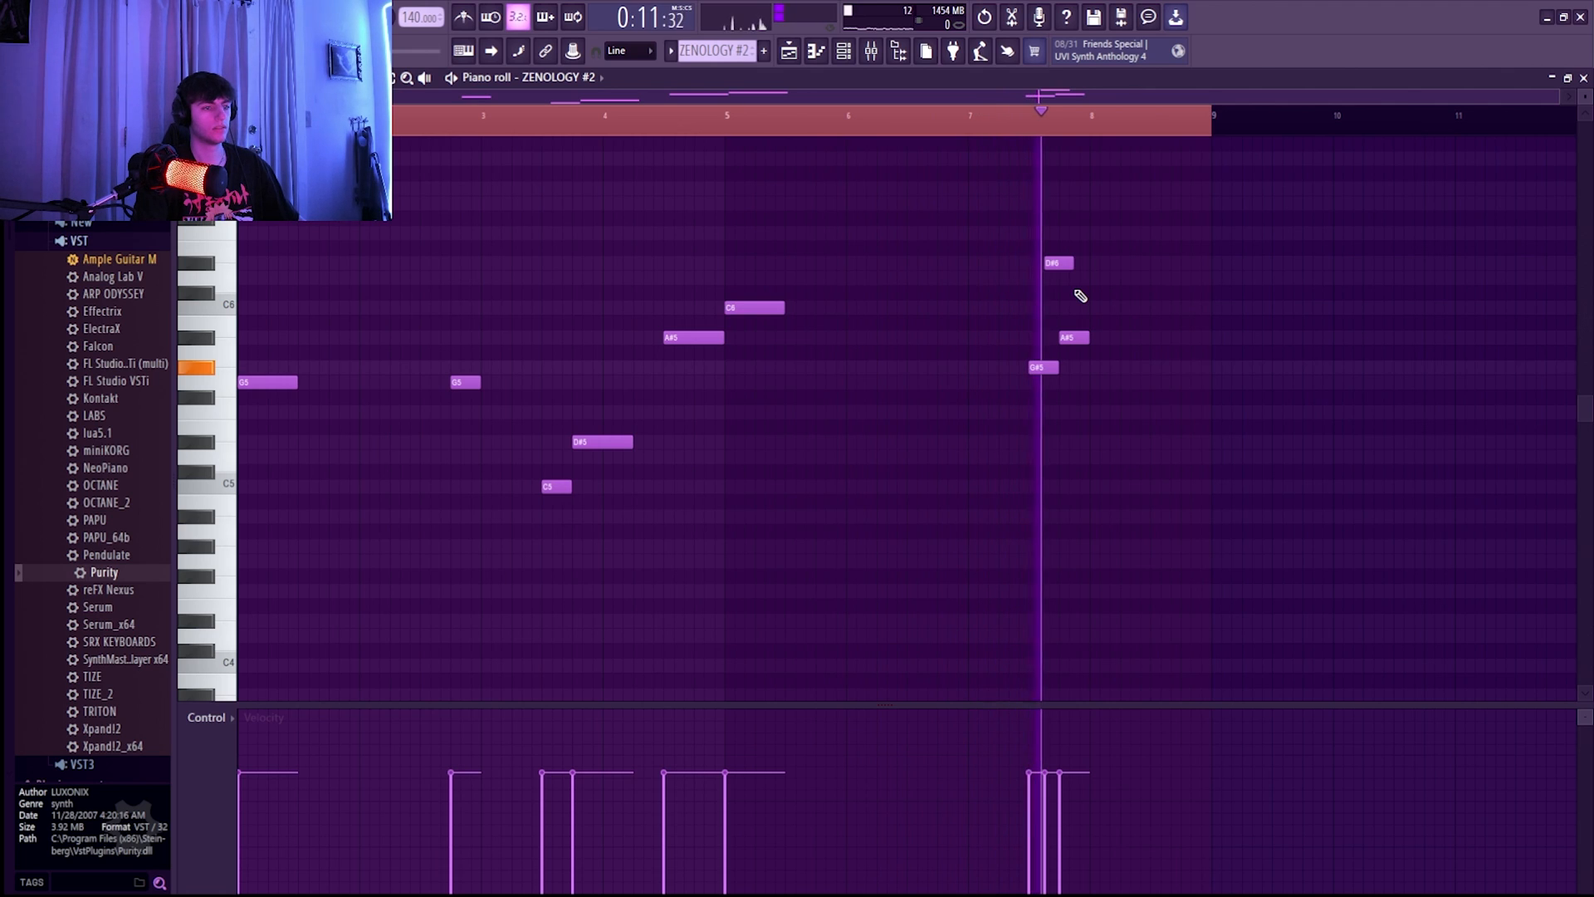
key(space)
Open the ZENOLOGY #3 pattern from the playlist in the piano roll and play it.
key(F5)
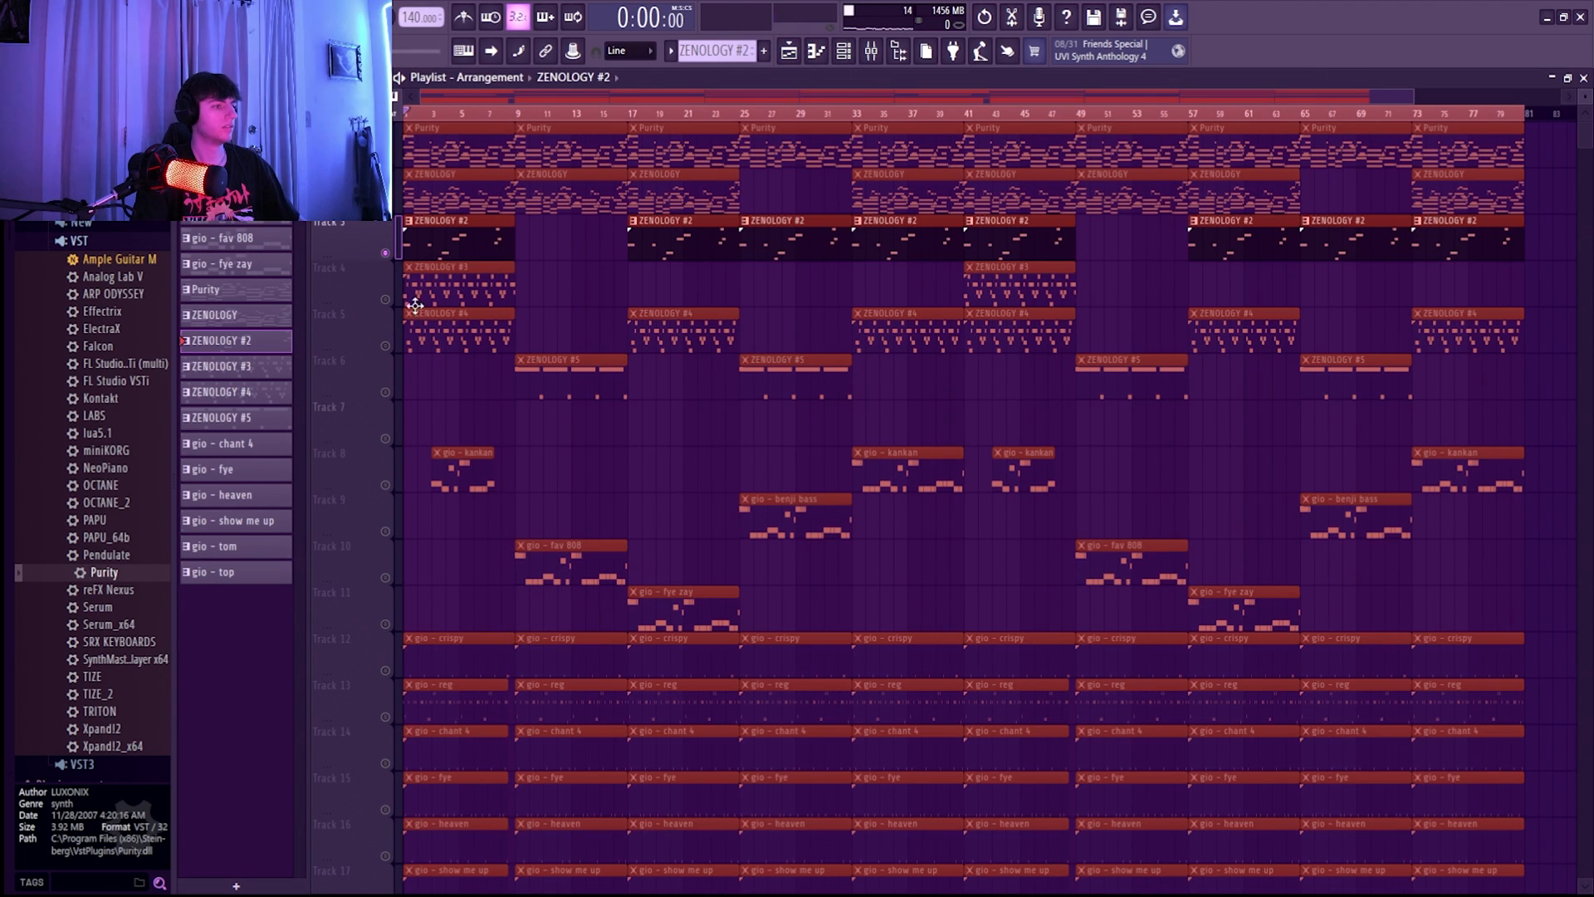
double_click(423, 299)
key(space)
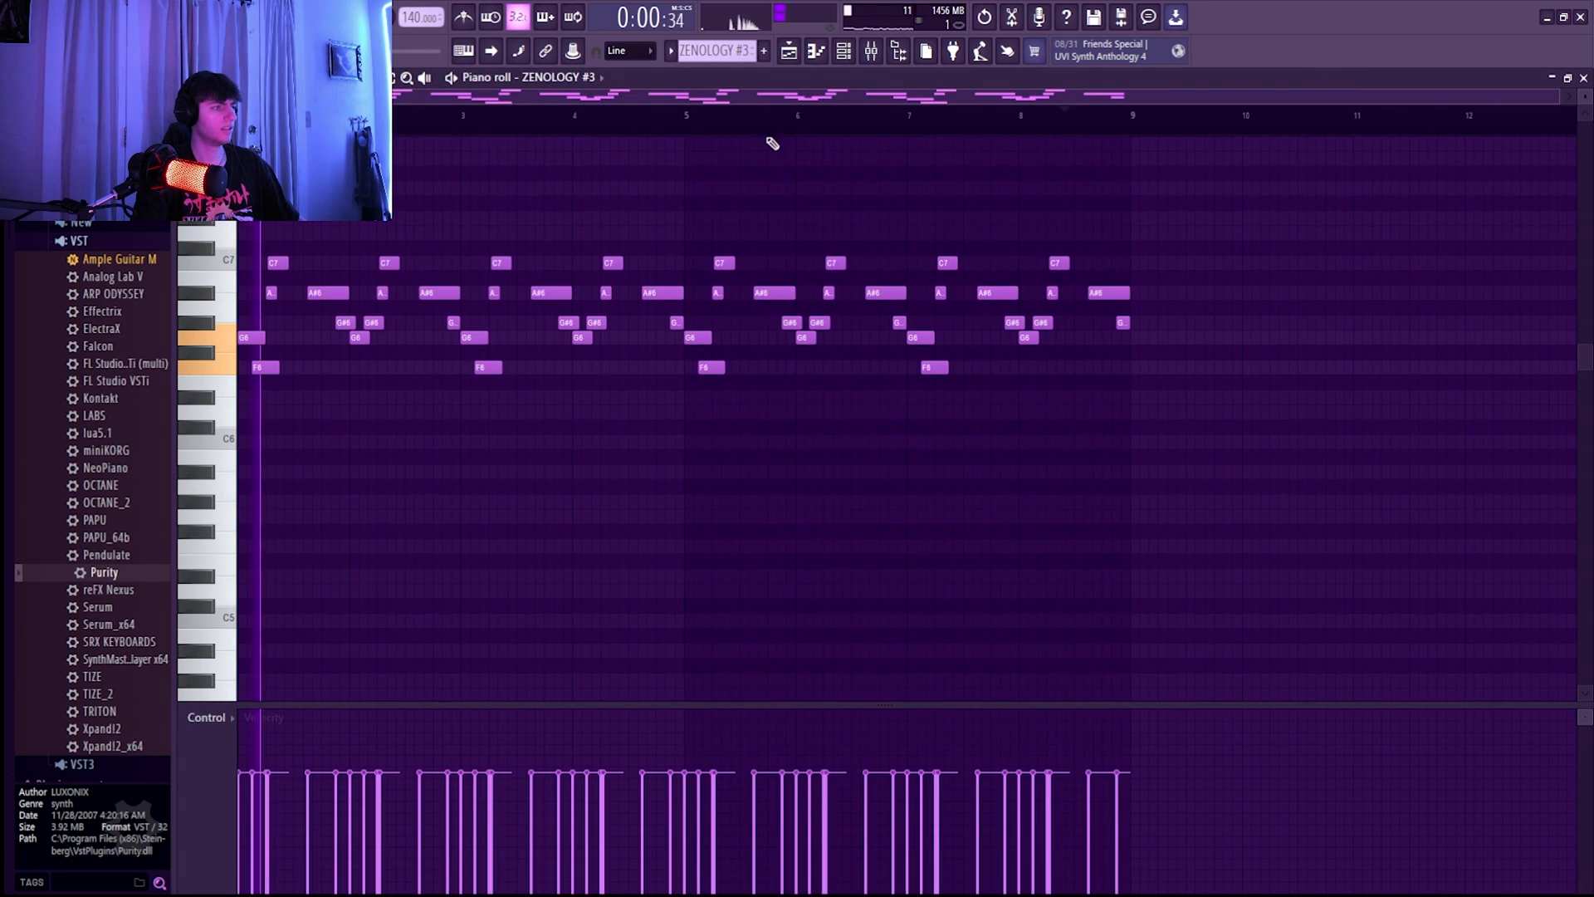
Examine the Fruity Reeverb 2, Fruity Delay 3 and Fruity parametric EQ 2 settings on mixer Insert 7 during playback.
key(F9)
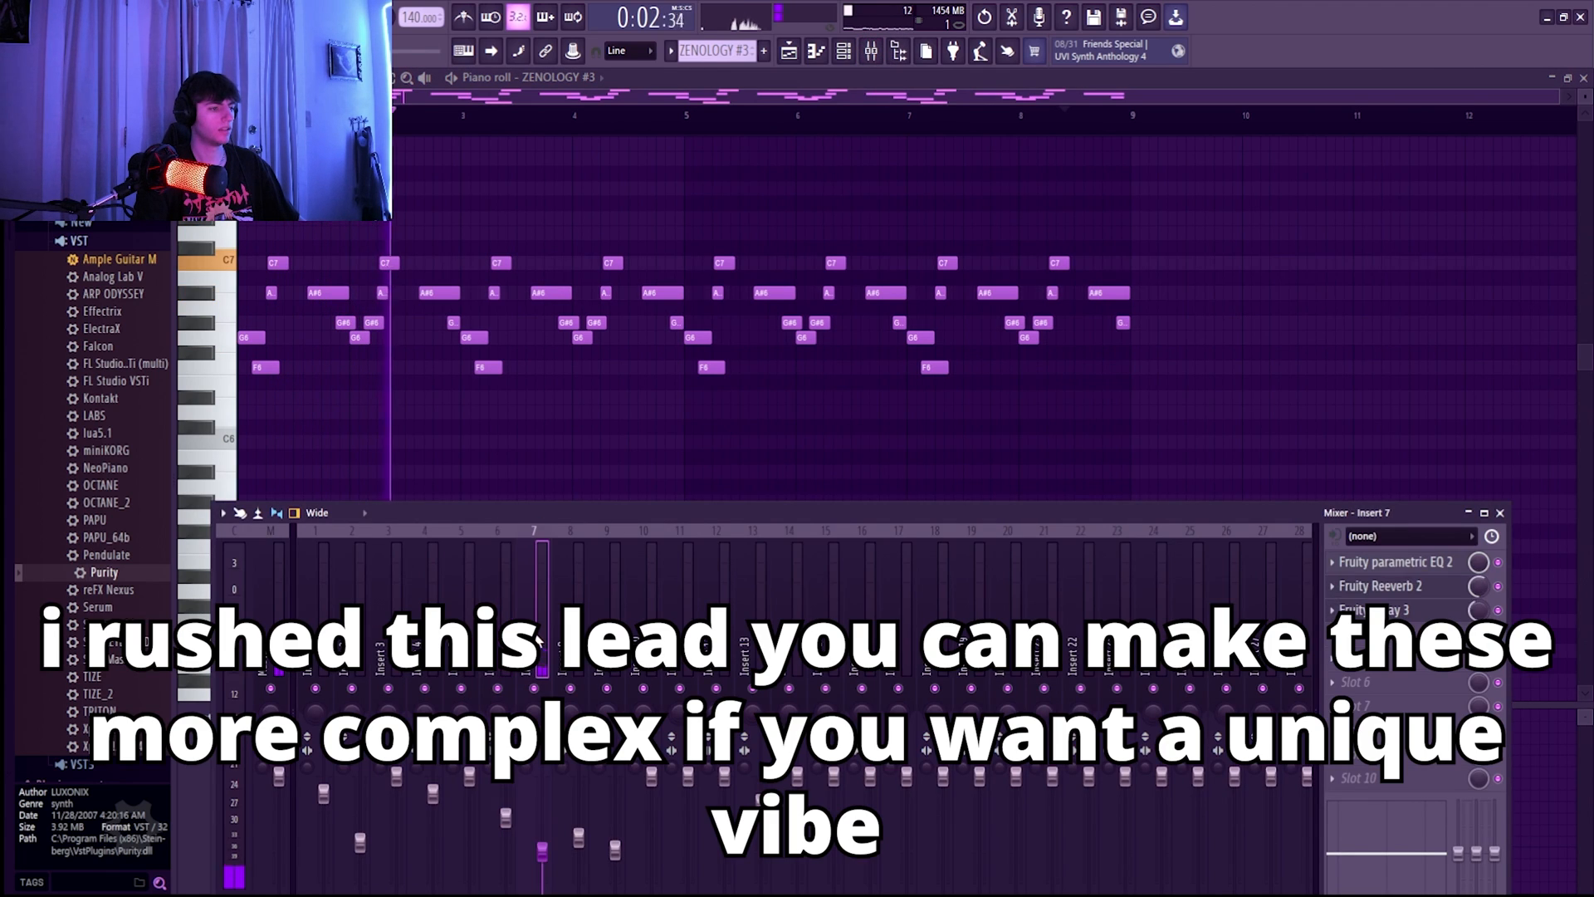
click(1433, 591)
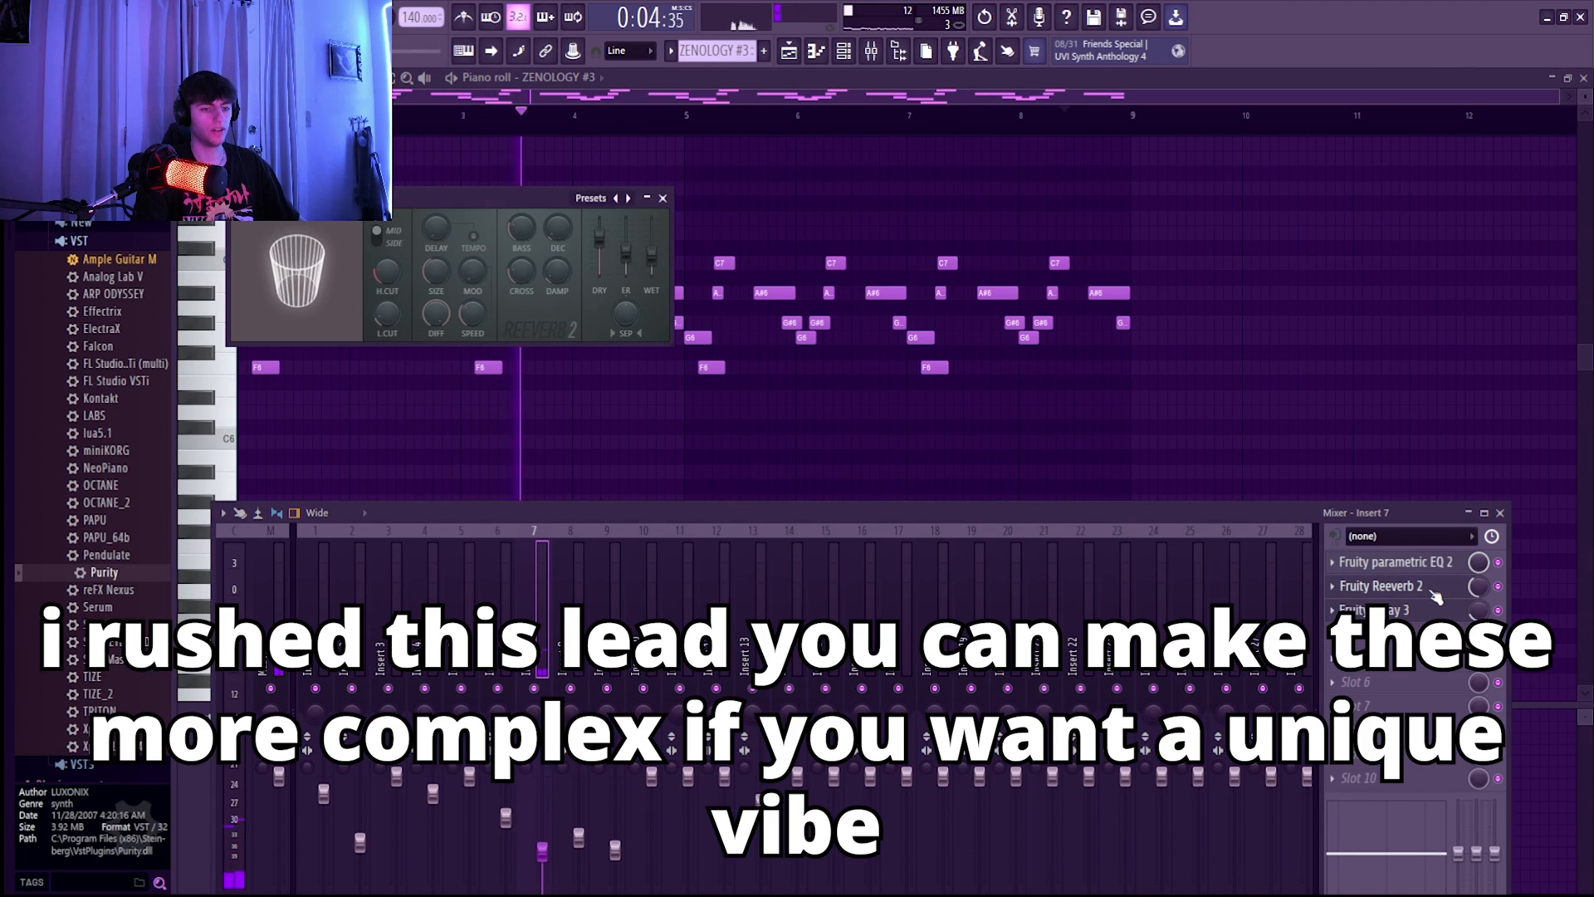
click(1436, 613)
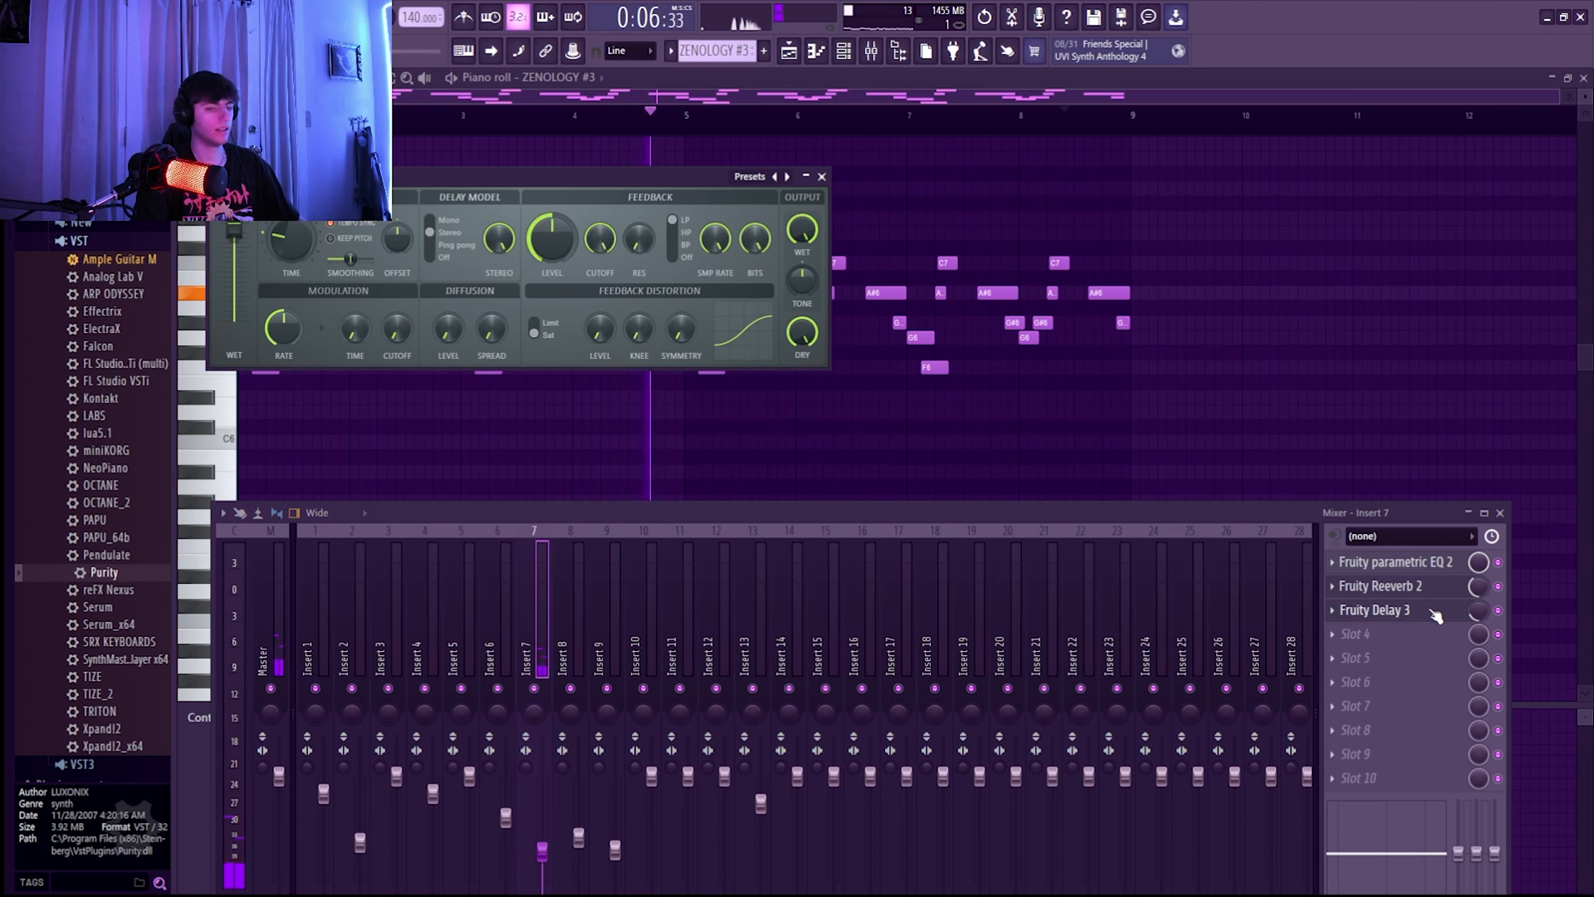
click(1434, 586)
click(1431, 564)
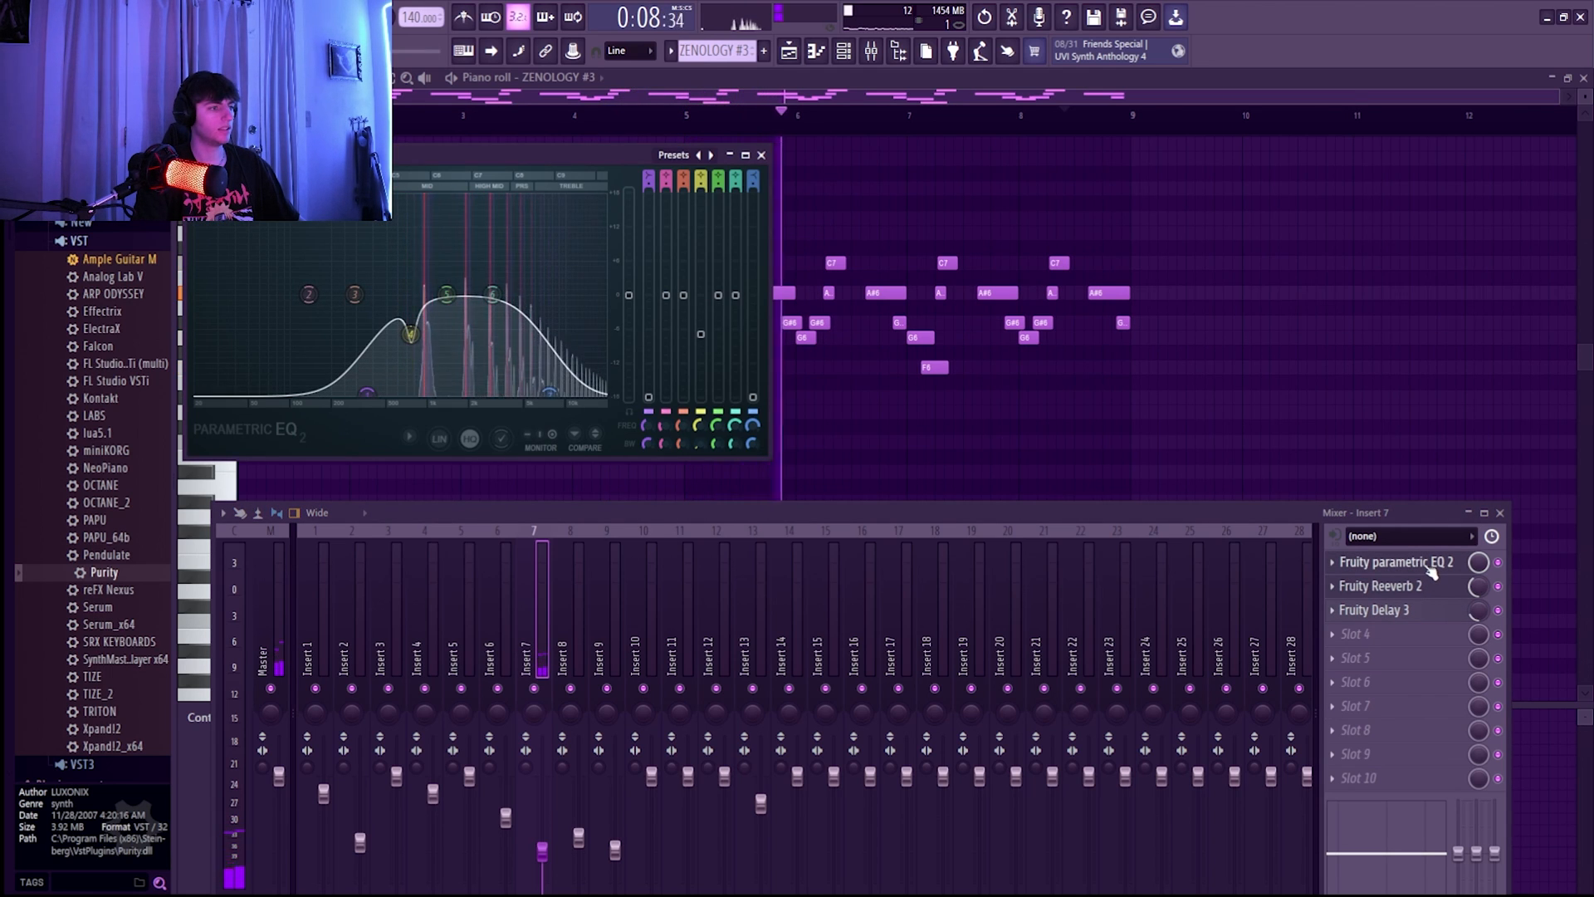
click(1430, 566)
click(795, 80)
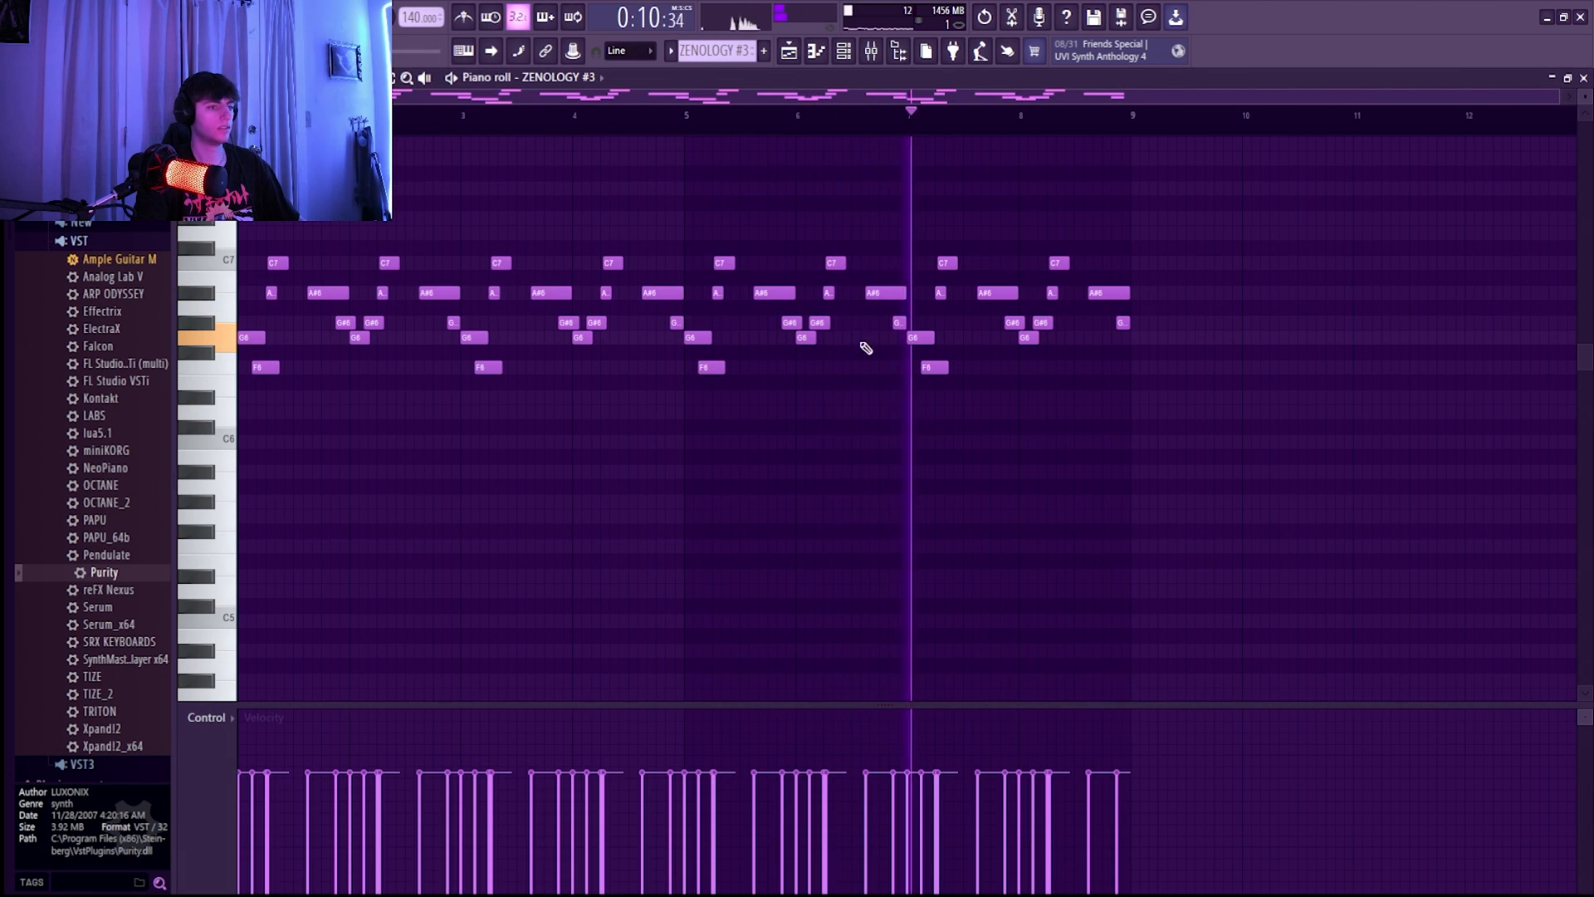
key(space)
Open the ZENOLOGY #4 pattern from the playlist, bring its notes into view from the start and play it.
click(789, 52)
double_click(465, 332)
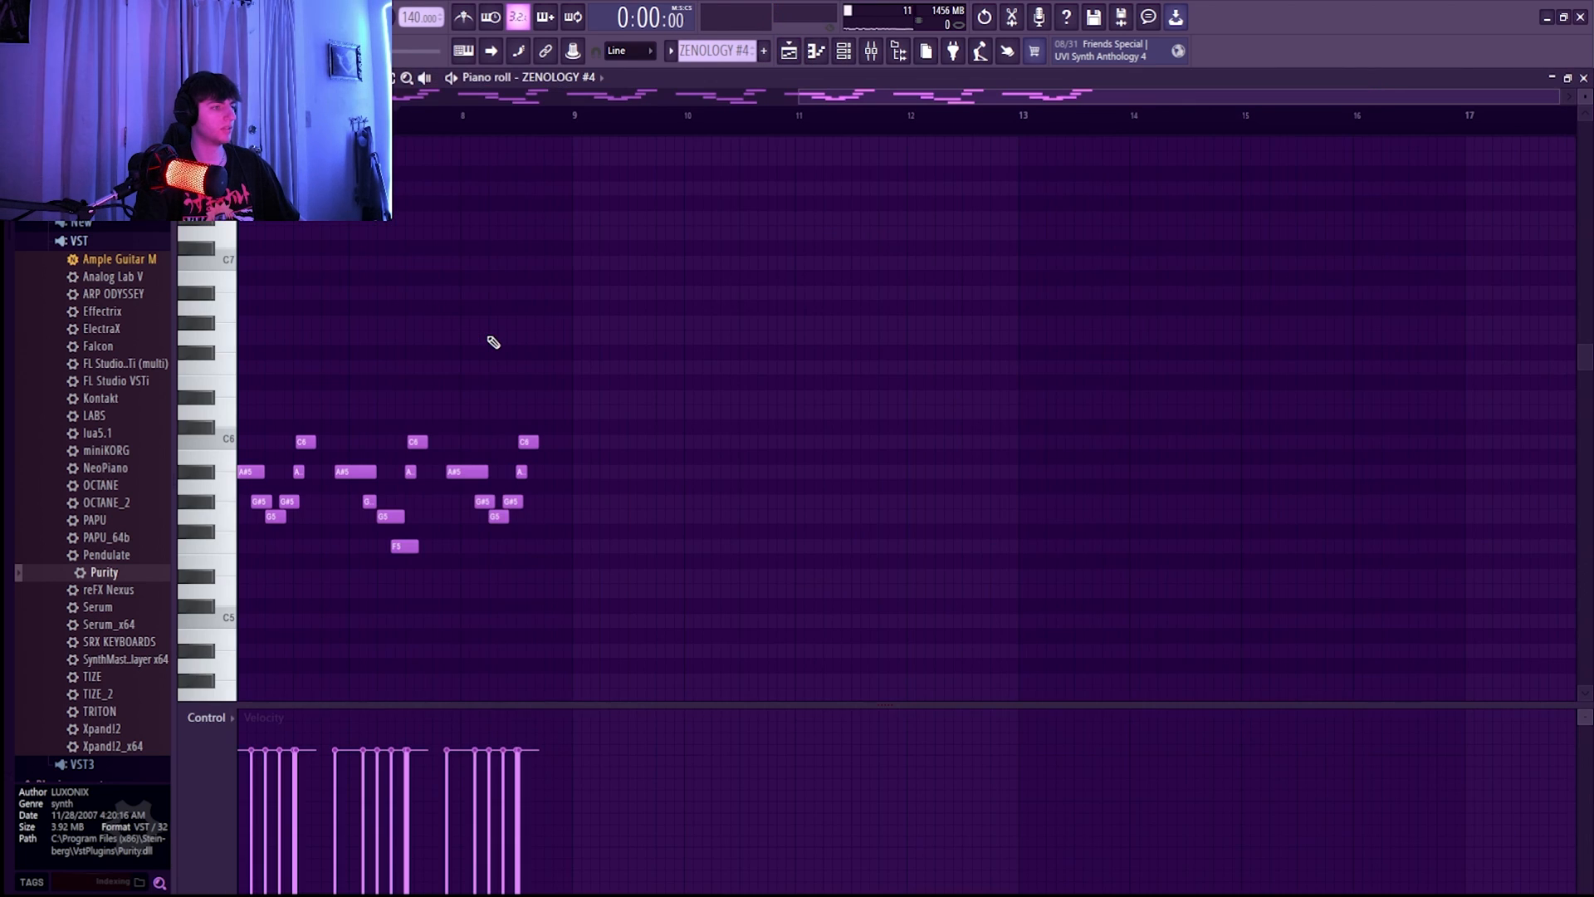
scroll(465, 345, left, 5)
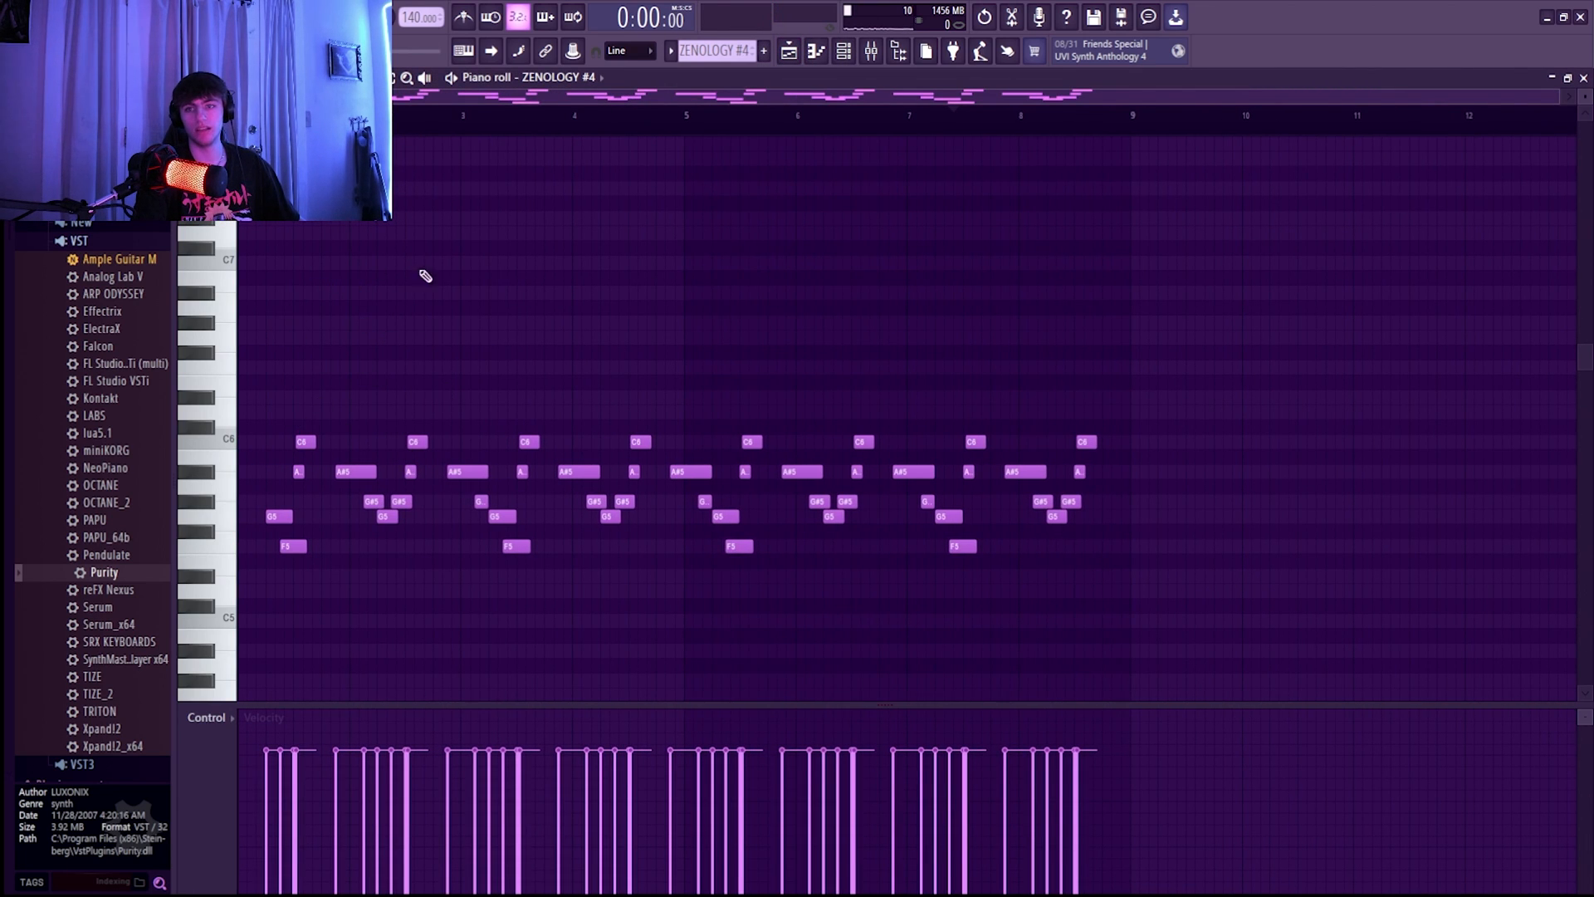
scroll(328, 377, down, 1)
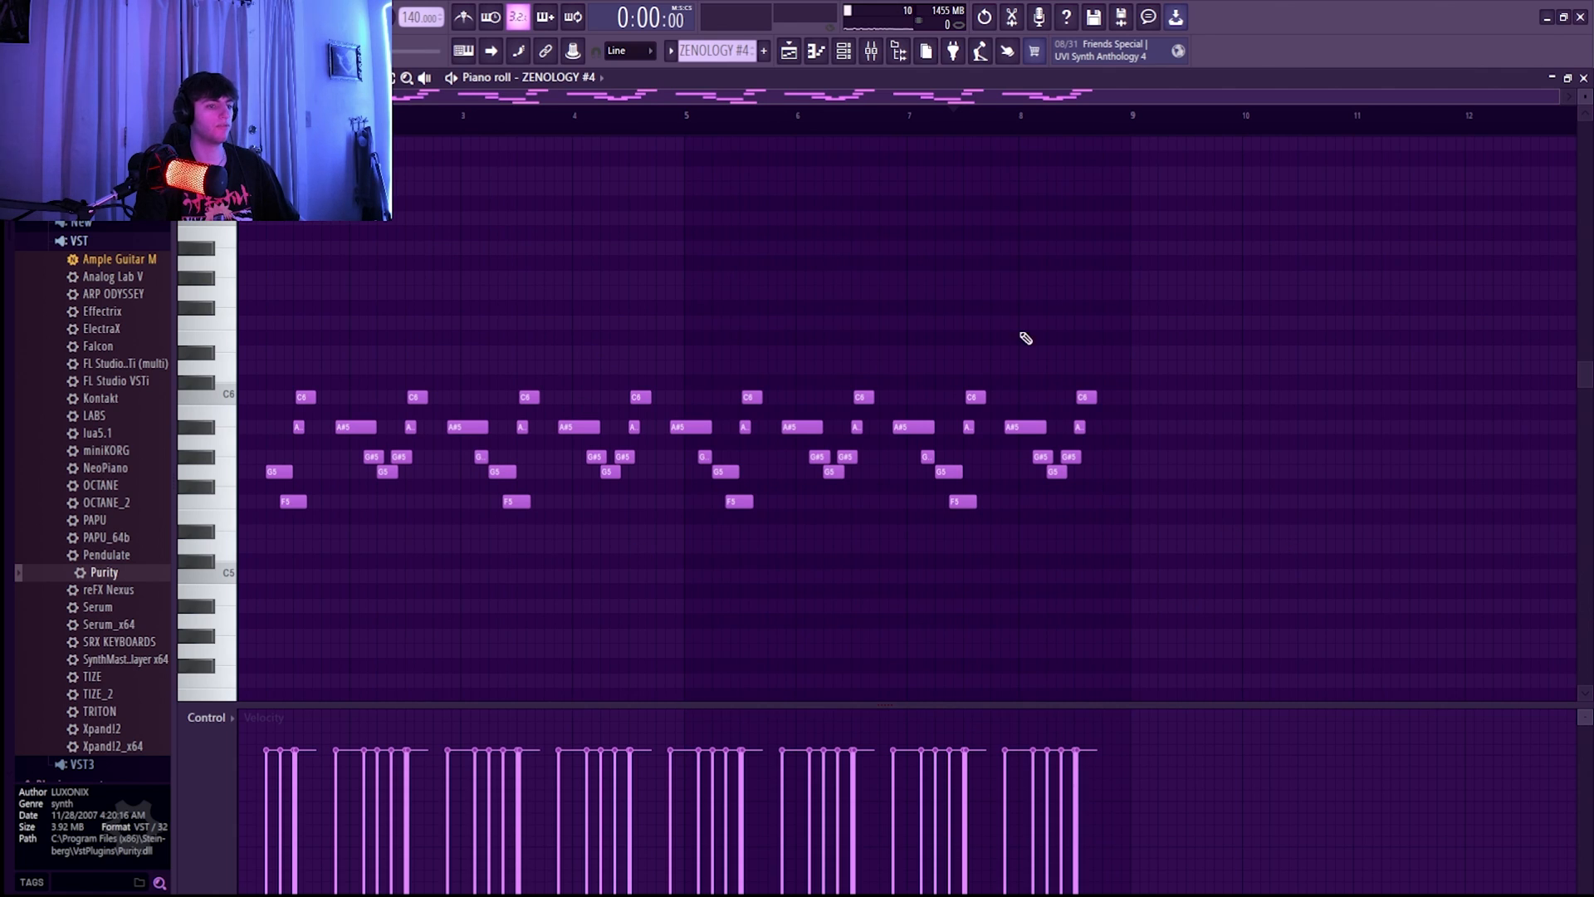
key(space)
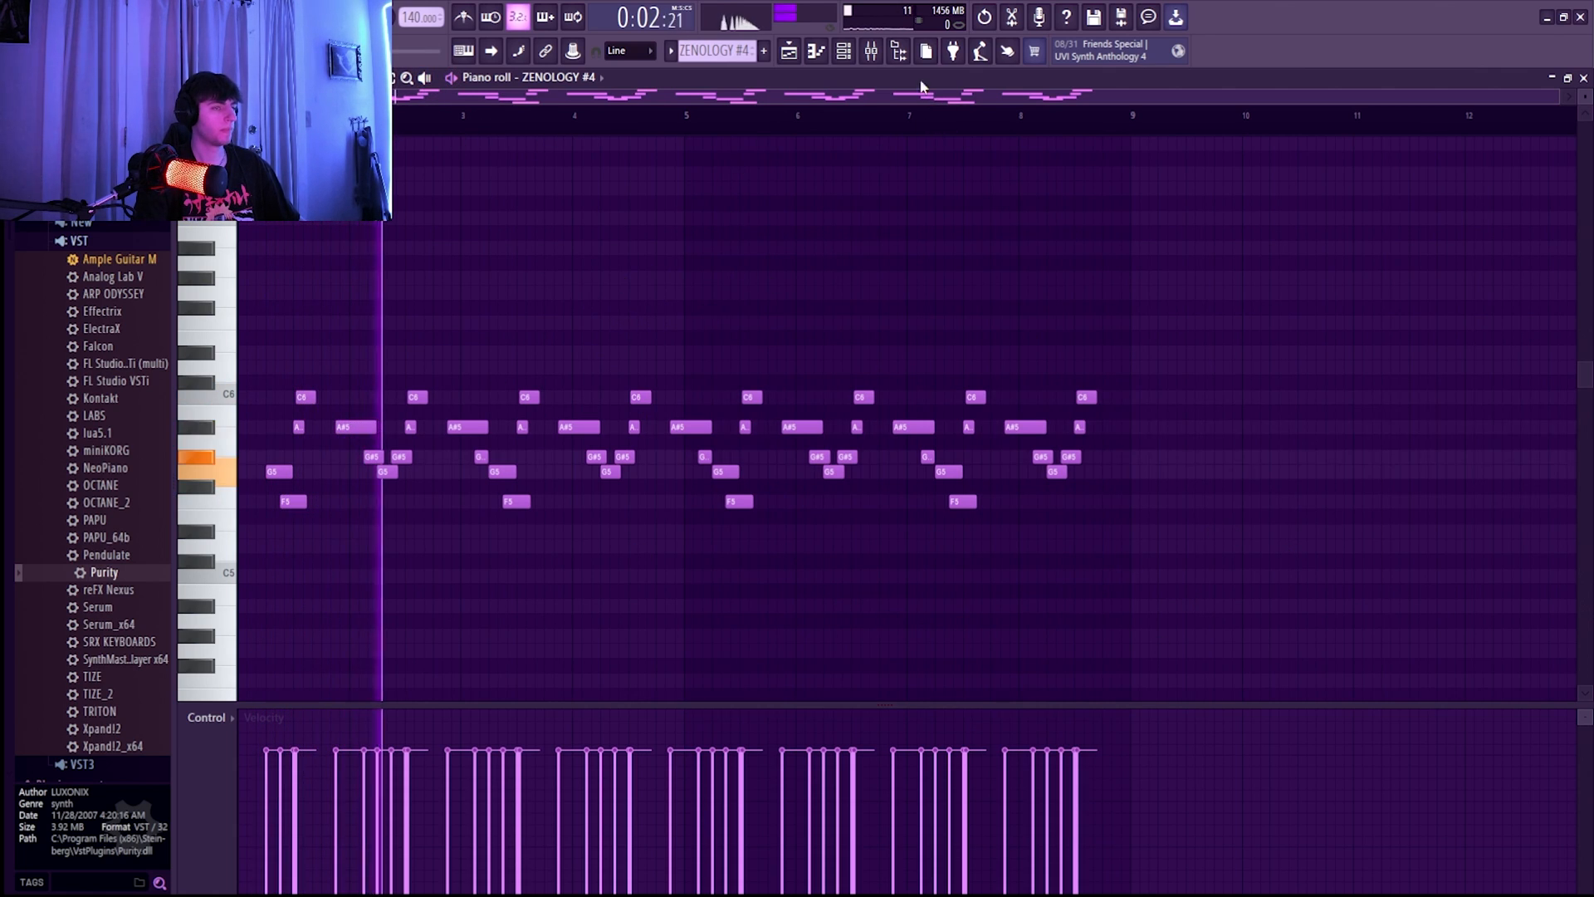
Add Fruity parametric EQ 2 with a low cut to the first effect slot of mixer Insert 8.
key(F9)
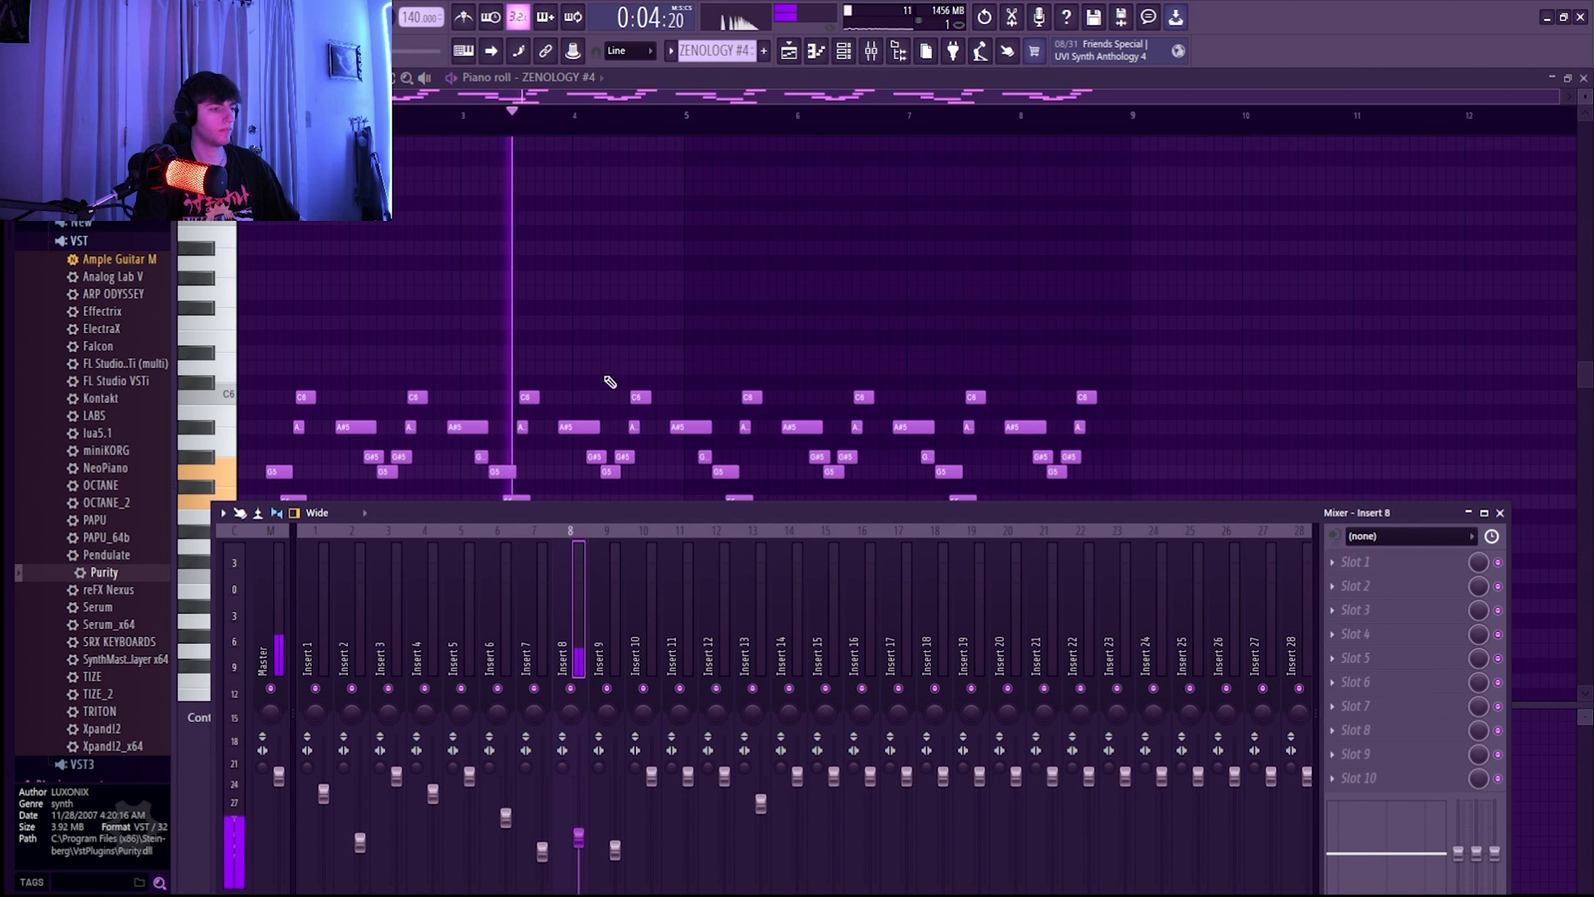
scroll(607, 423, down, 3)
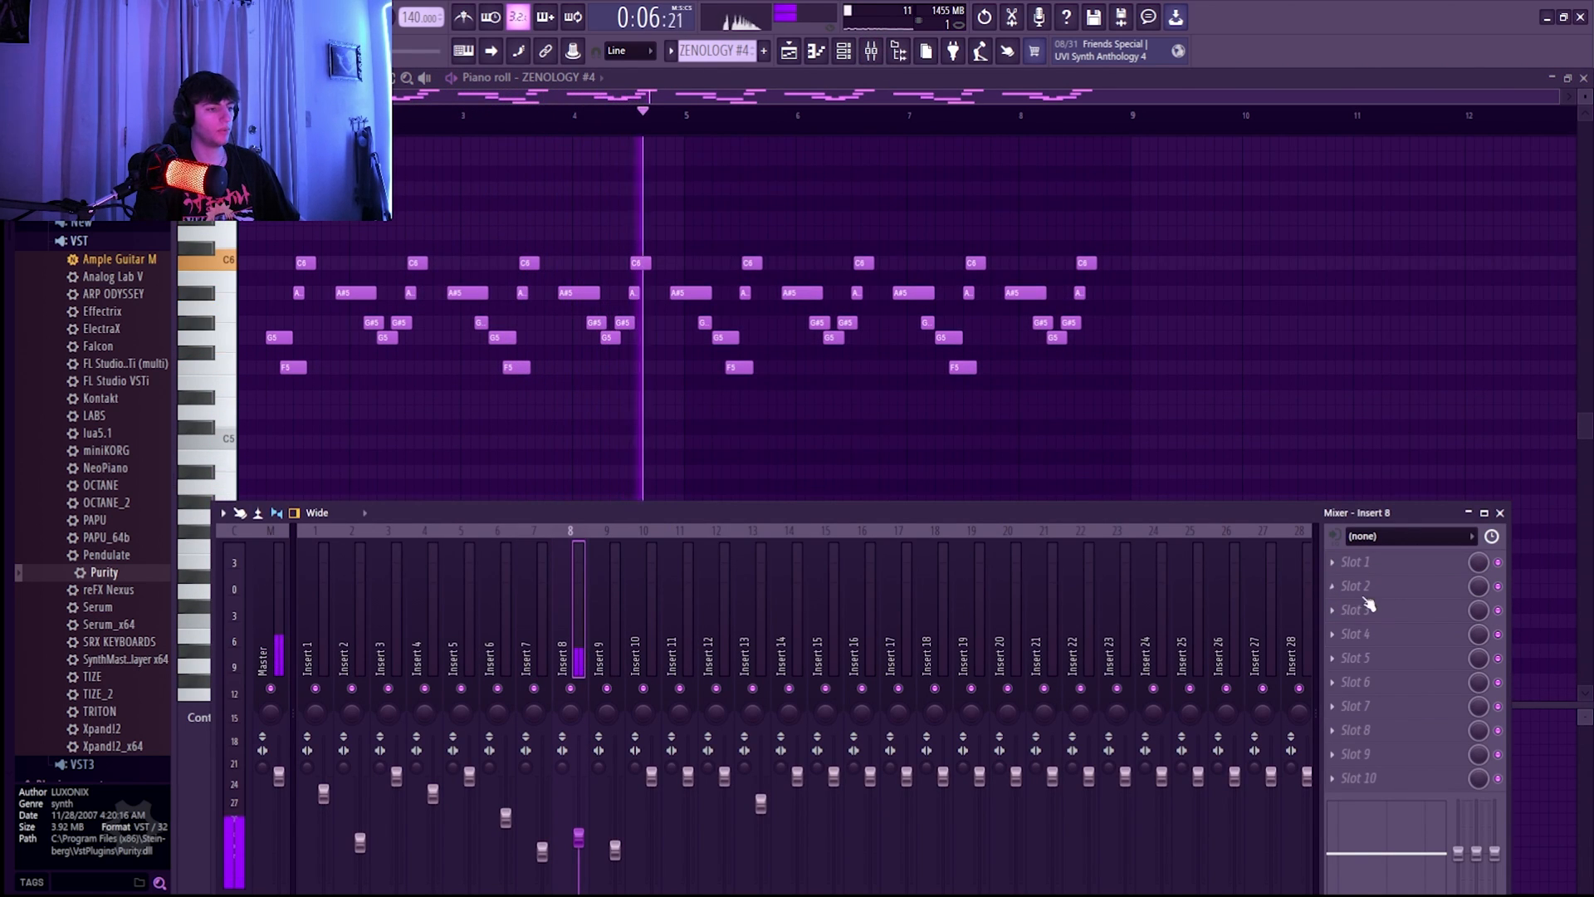
click(1362, 562)
click(1147, 621)
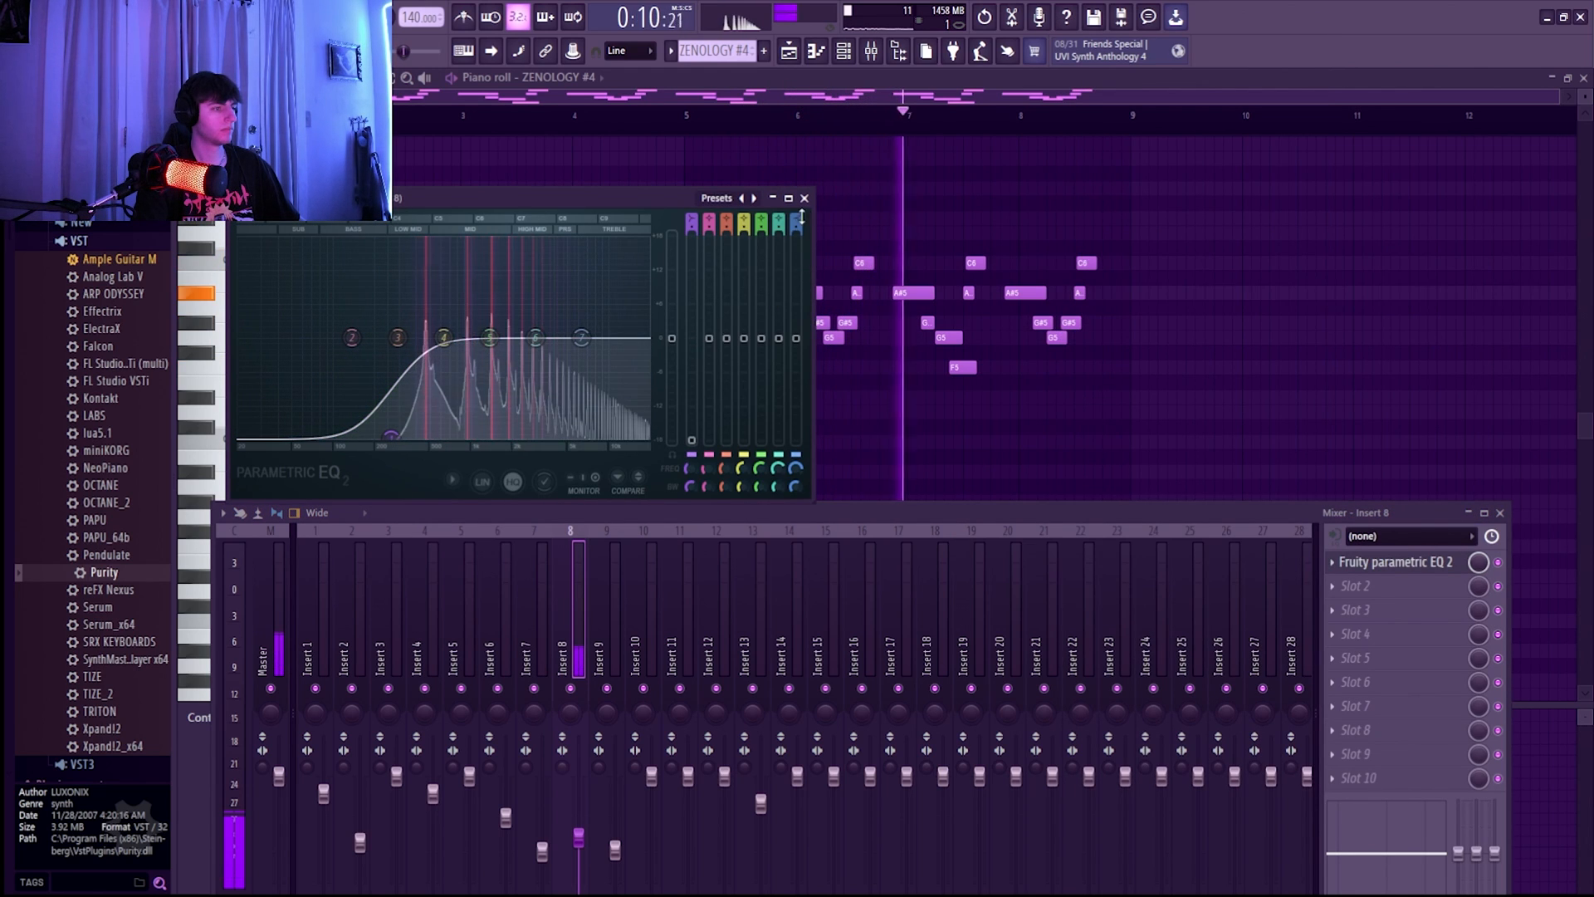
click(805, 199)
click(785, 93)
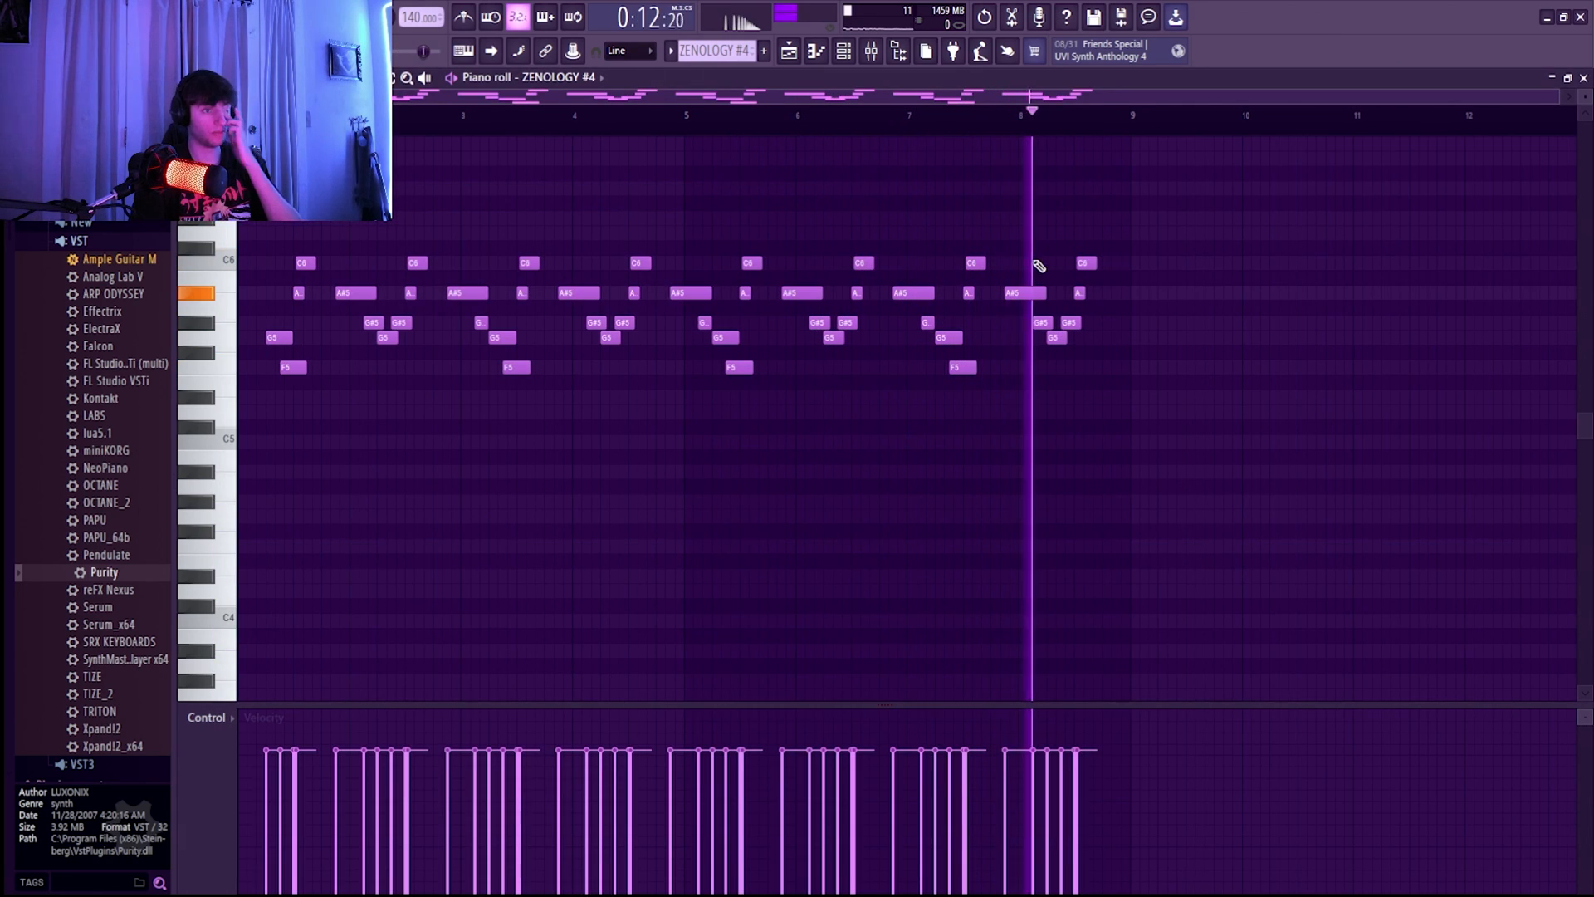
Solo the ZENOLOGY #5 track in the playlist, listen to it and open its pattern in the piano roll.
click(789, 52)
key(space)
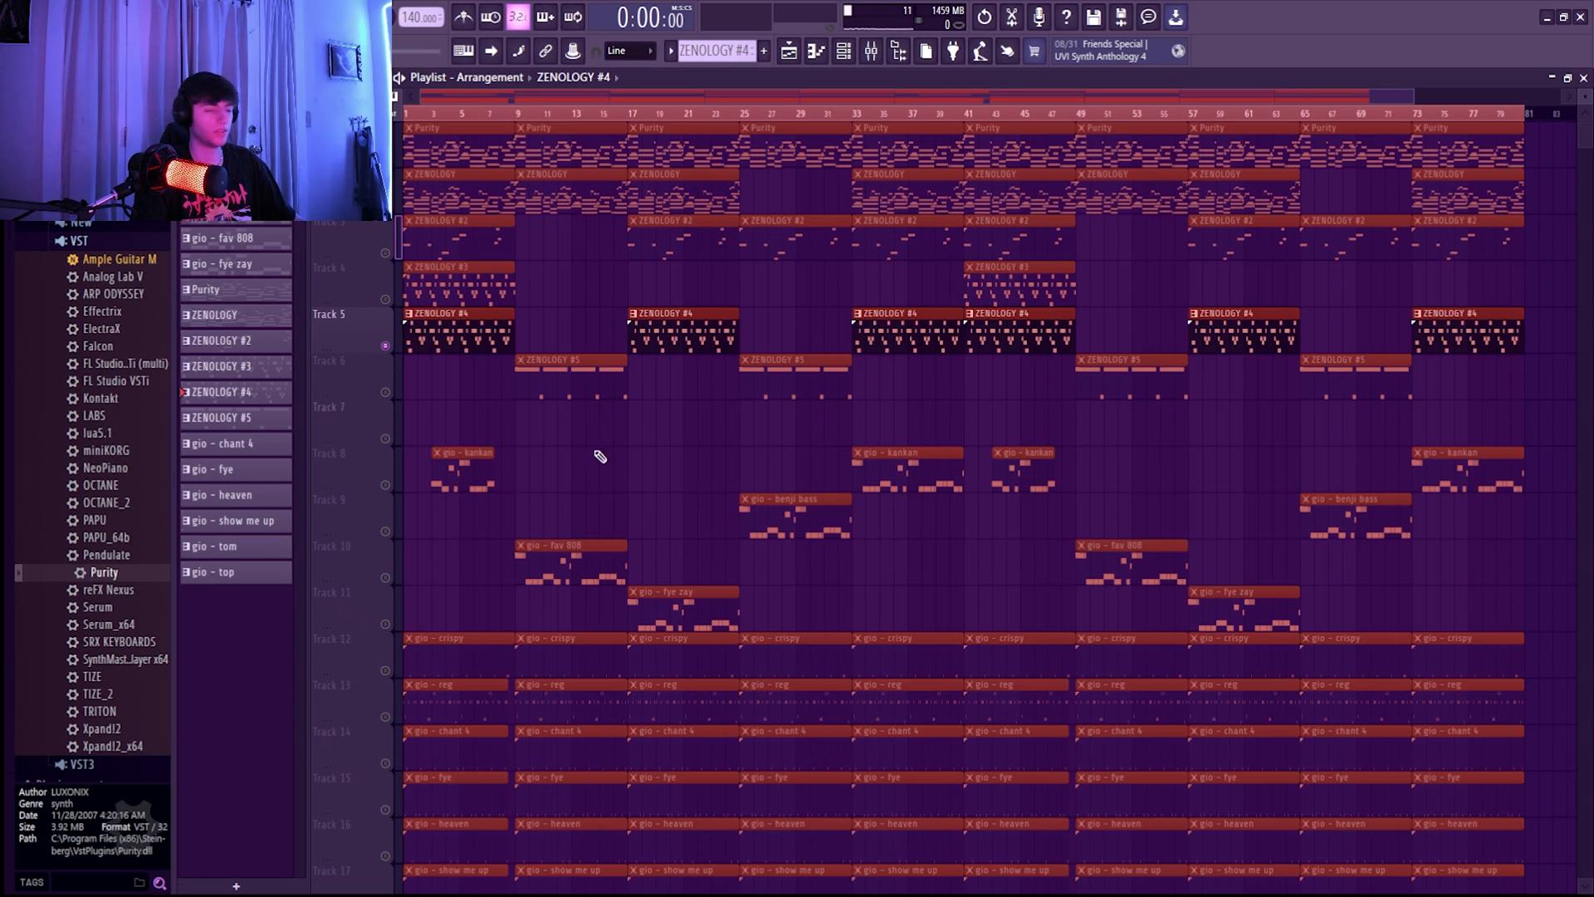
click(387, 392)
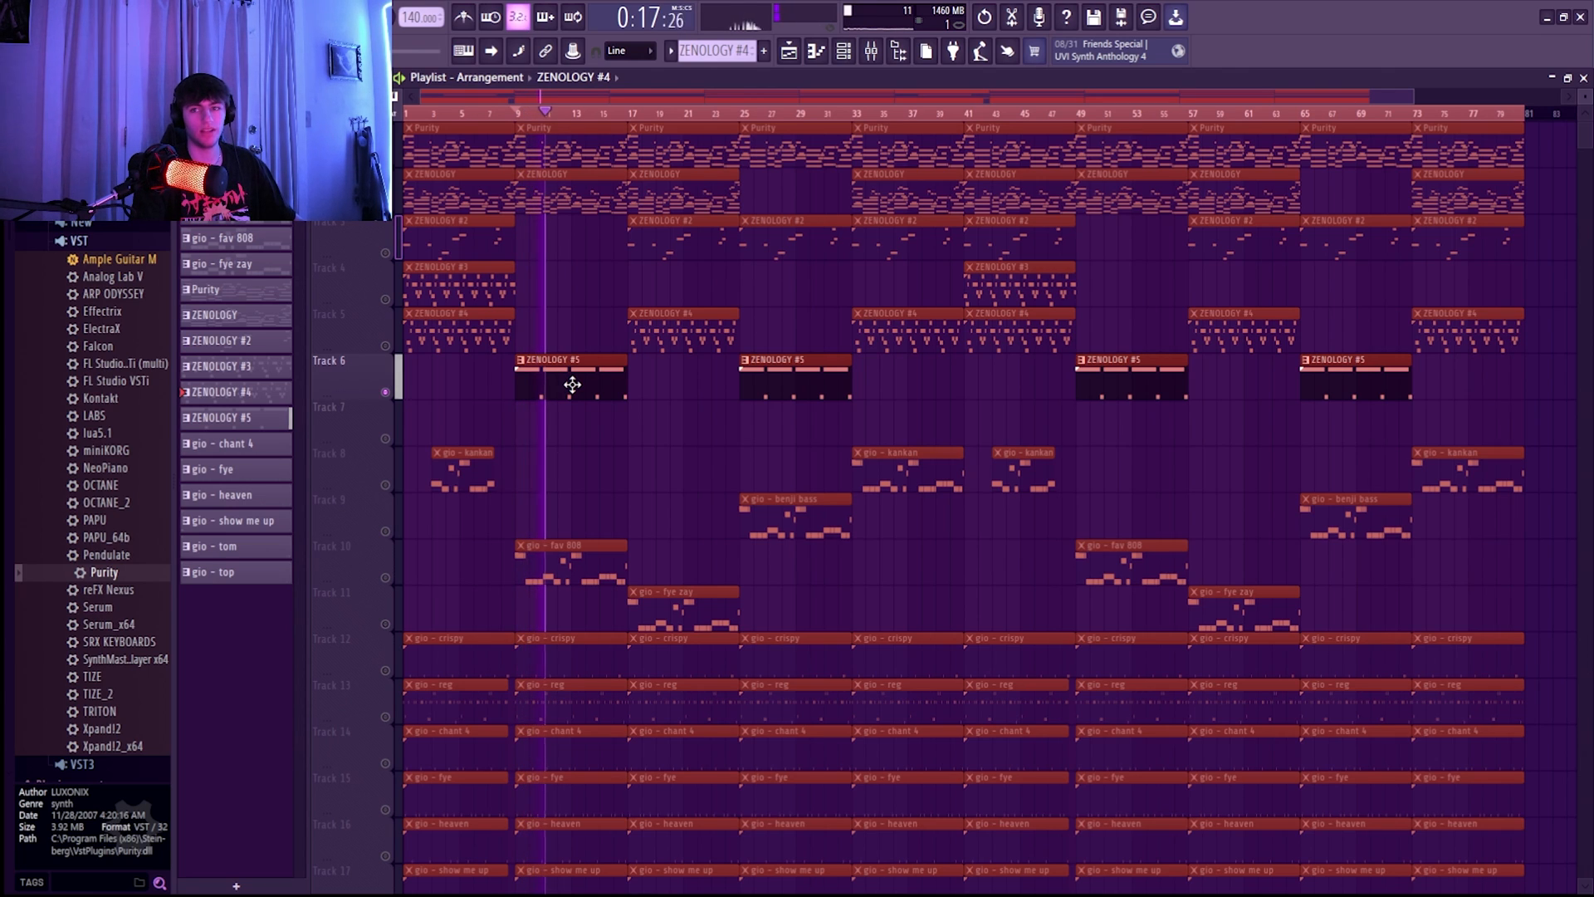
double_click(604, 362)
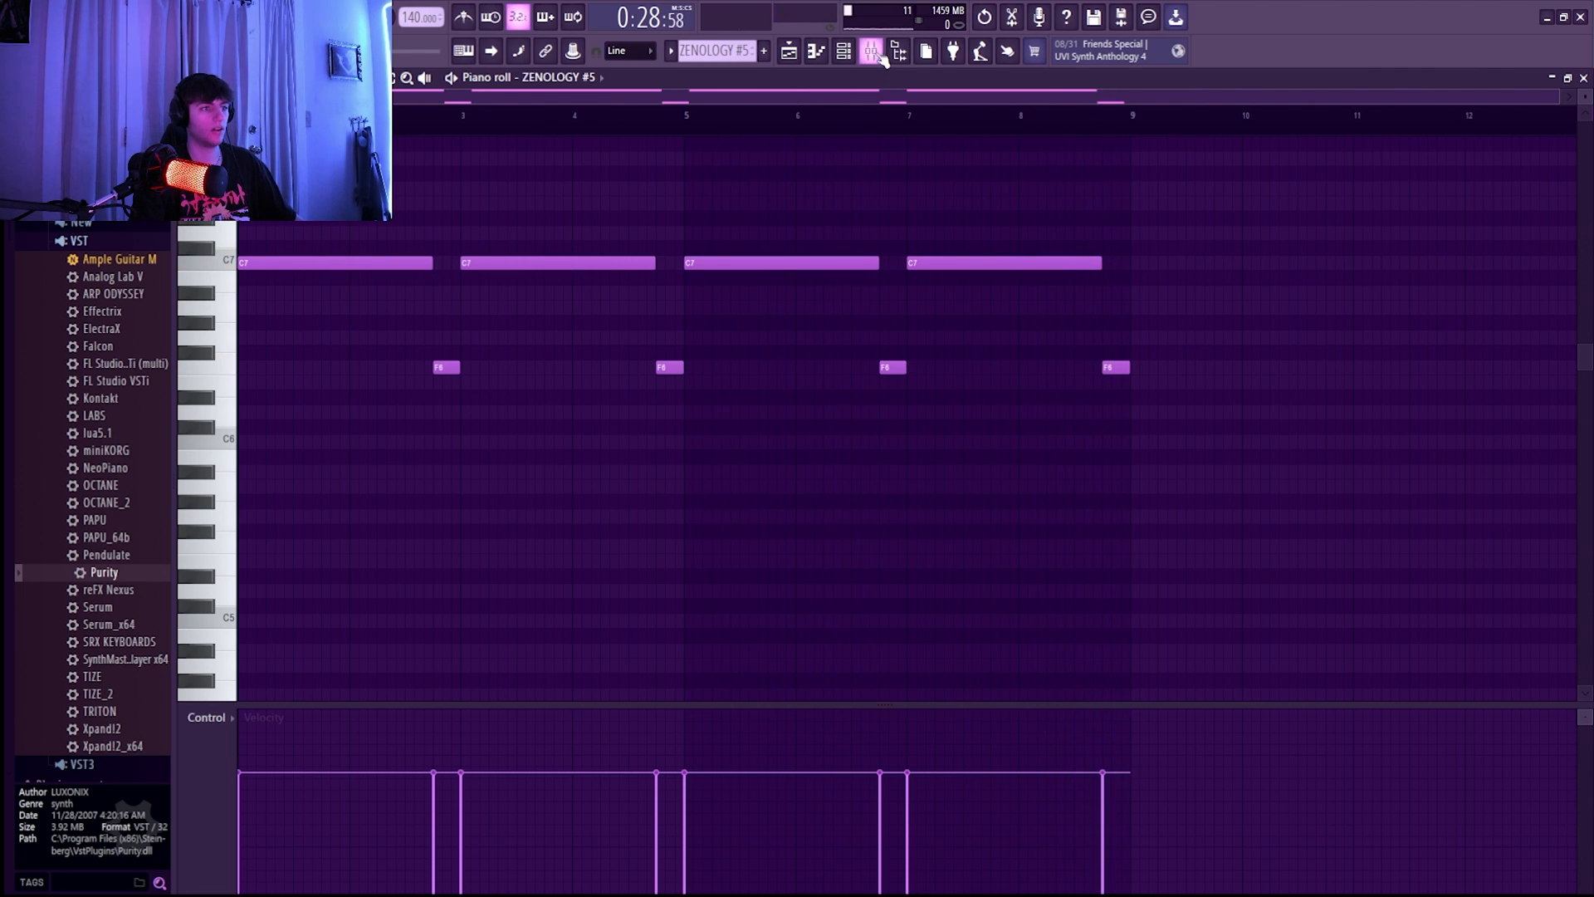
Examine the Fruity parametric EQ 2 and Fruity Reeverb 2 settings on mixer Insert 9 and close the mixer.
click(871, 50)
click(618, 646)
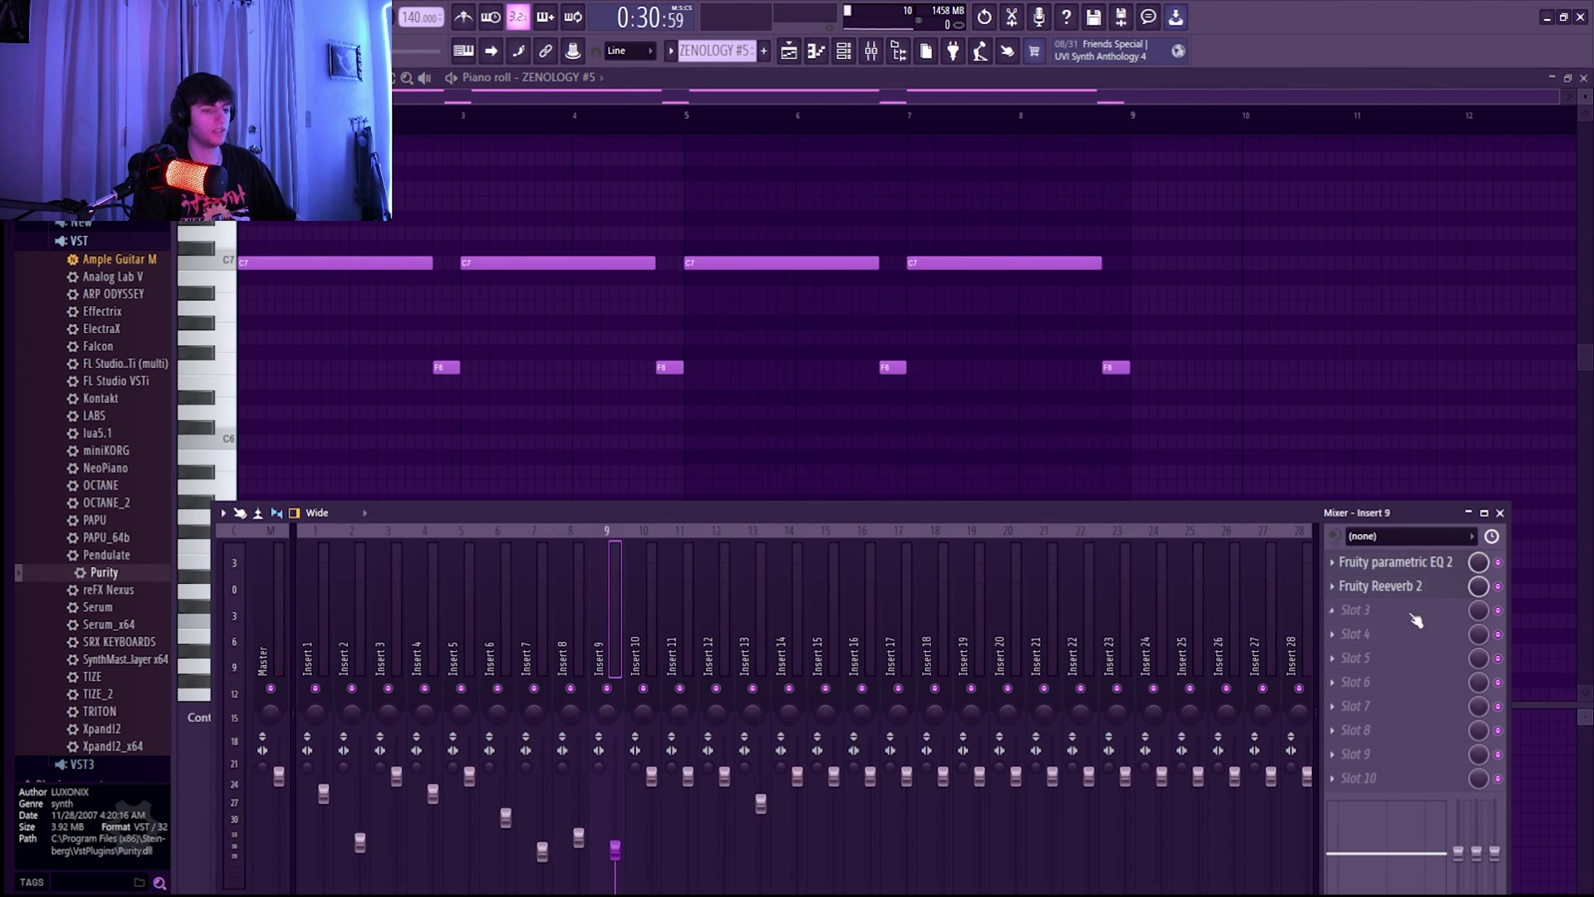
click(1419, 587)
click(1412, 562)
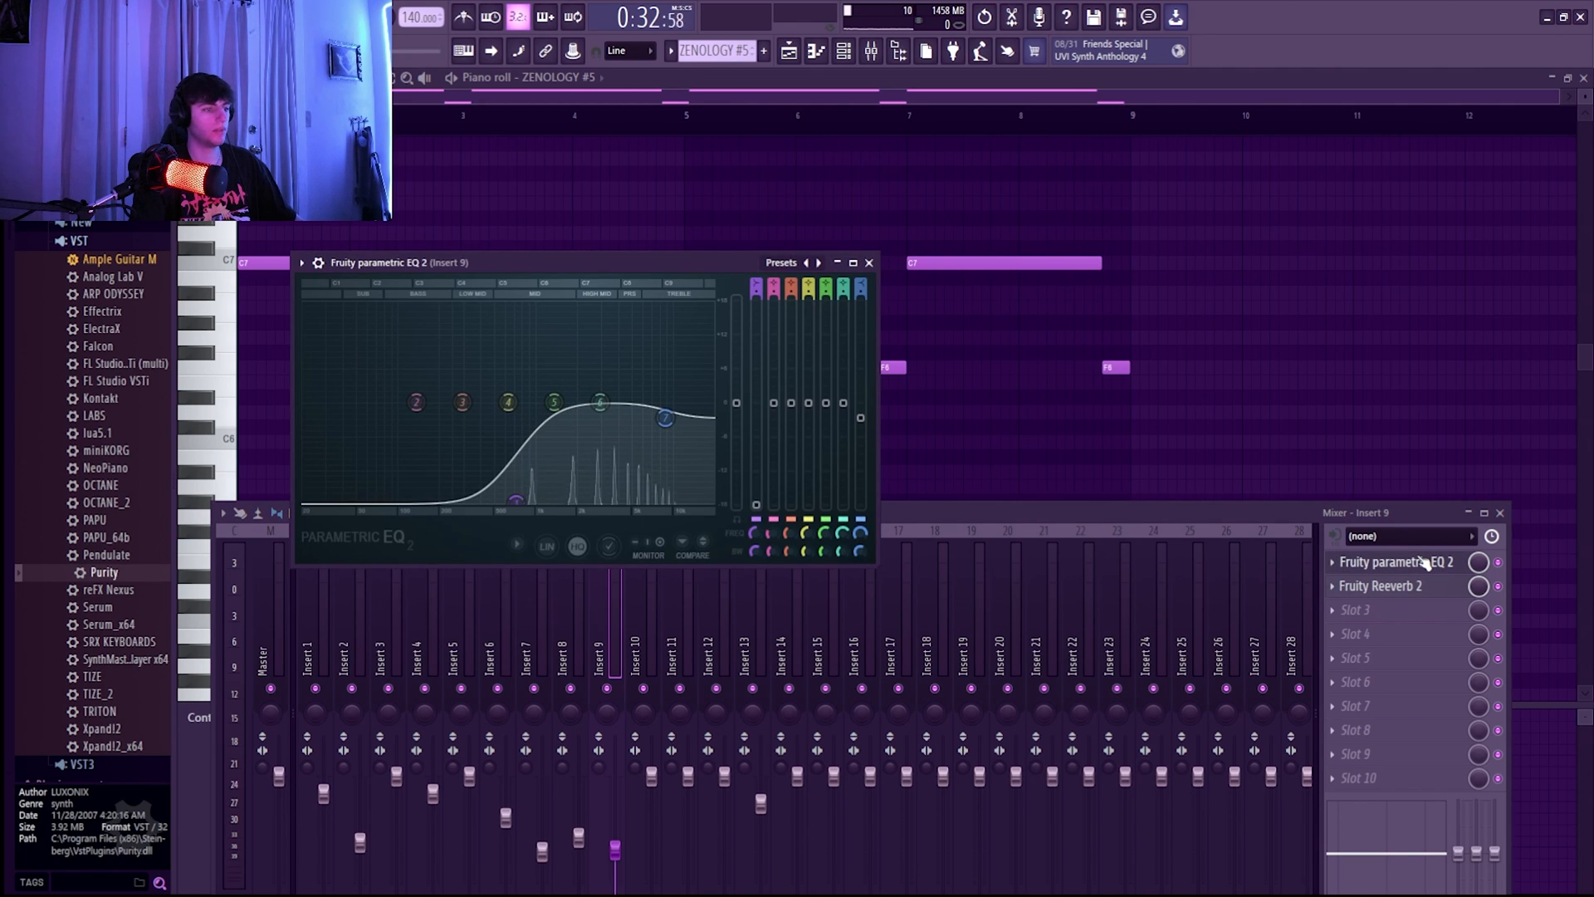
click(1412, 562)
click(1421, 586)
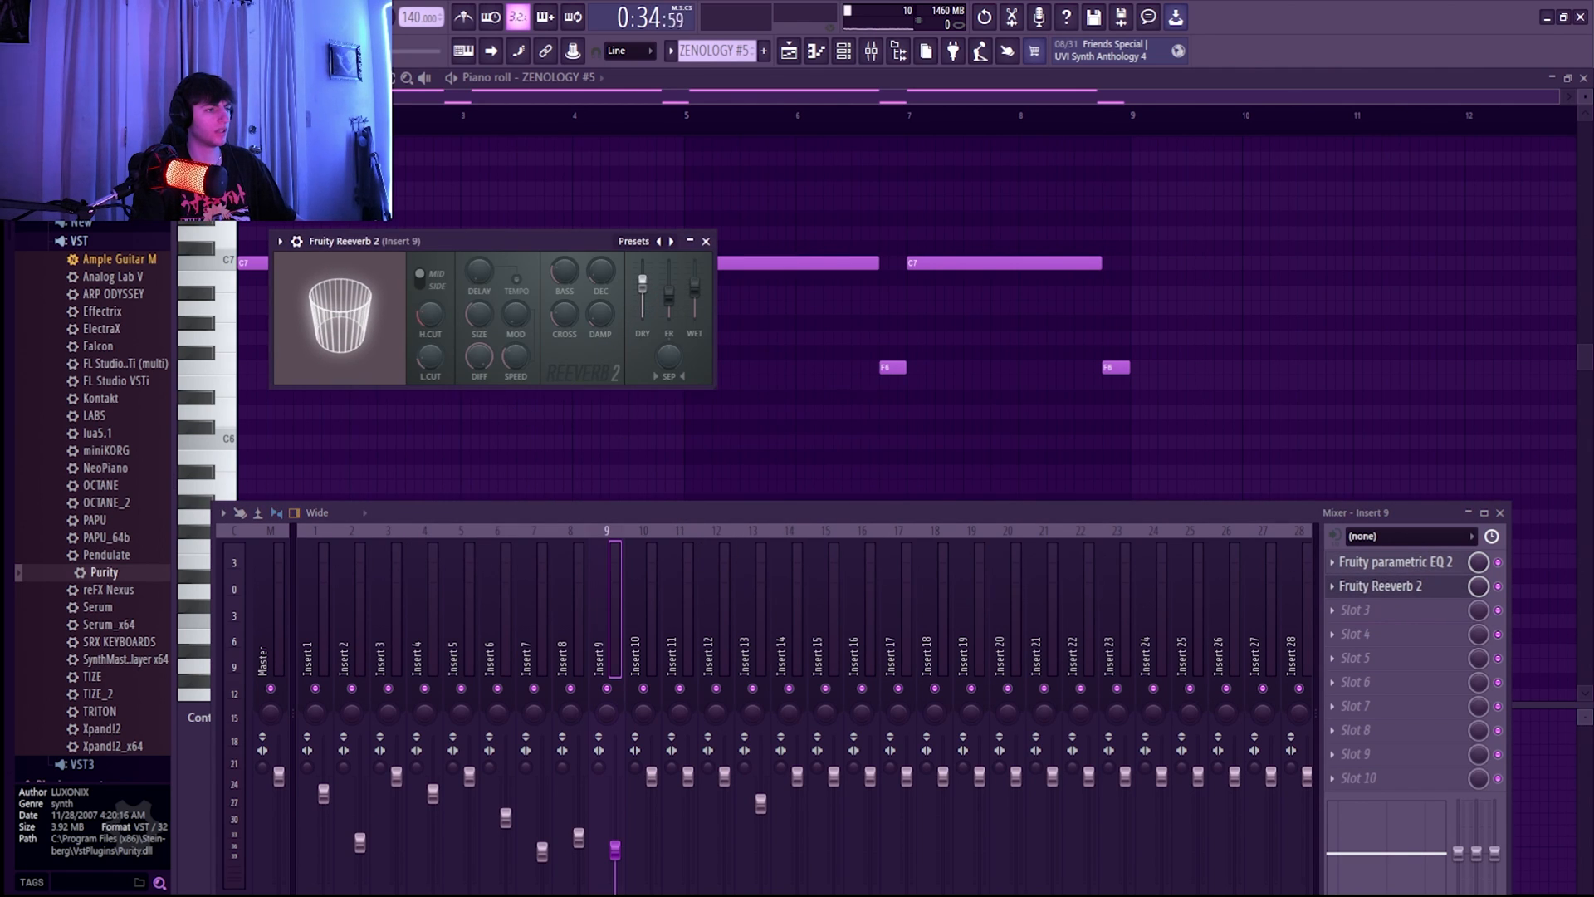
key(F9)
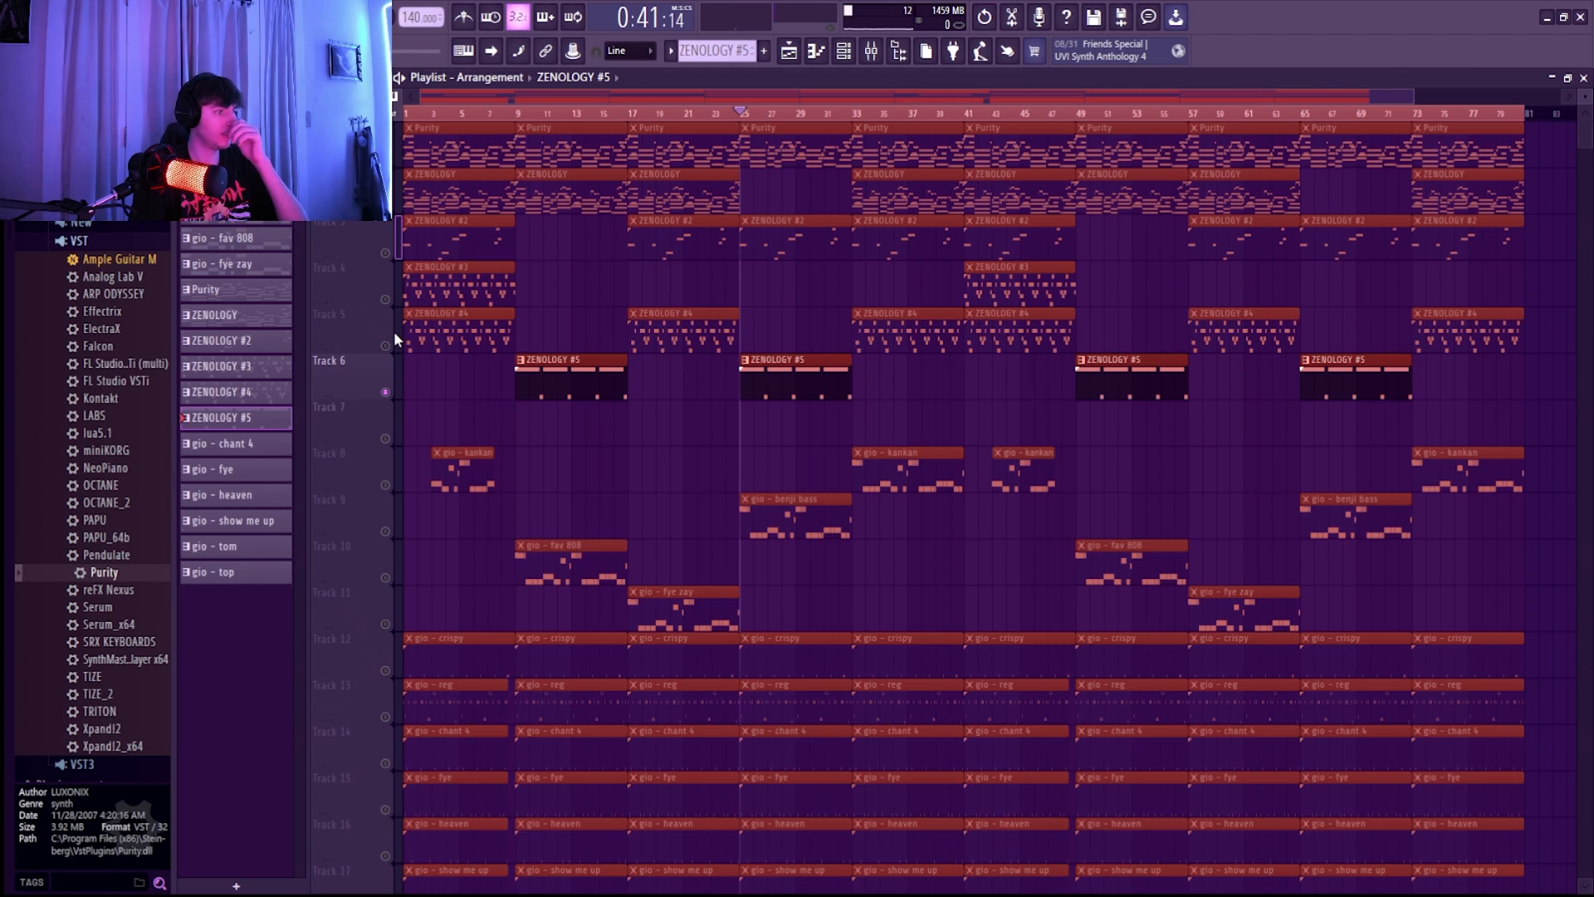
Listen to the ZENOLOGY #3 and ZENOLOGY #4 tracks together with every other playlist track muted.
click(386, 345)
click(386, 393)
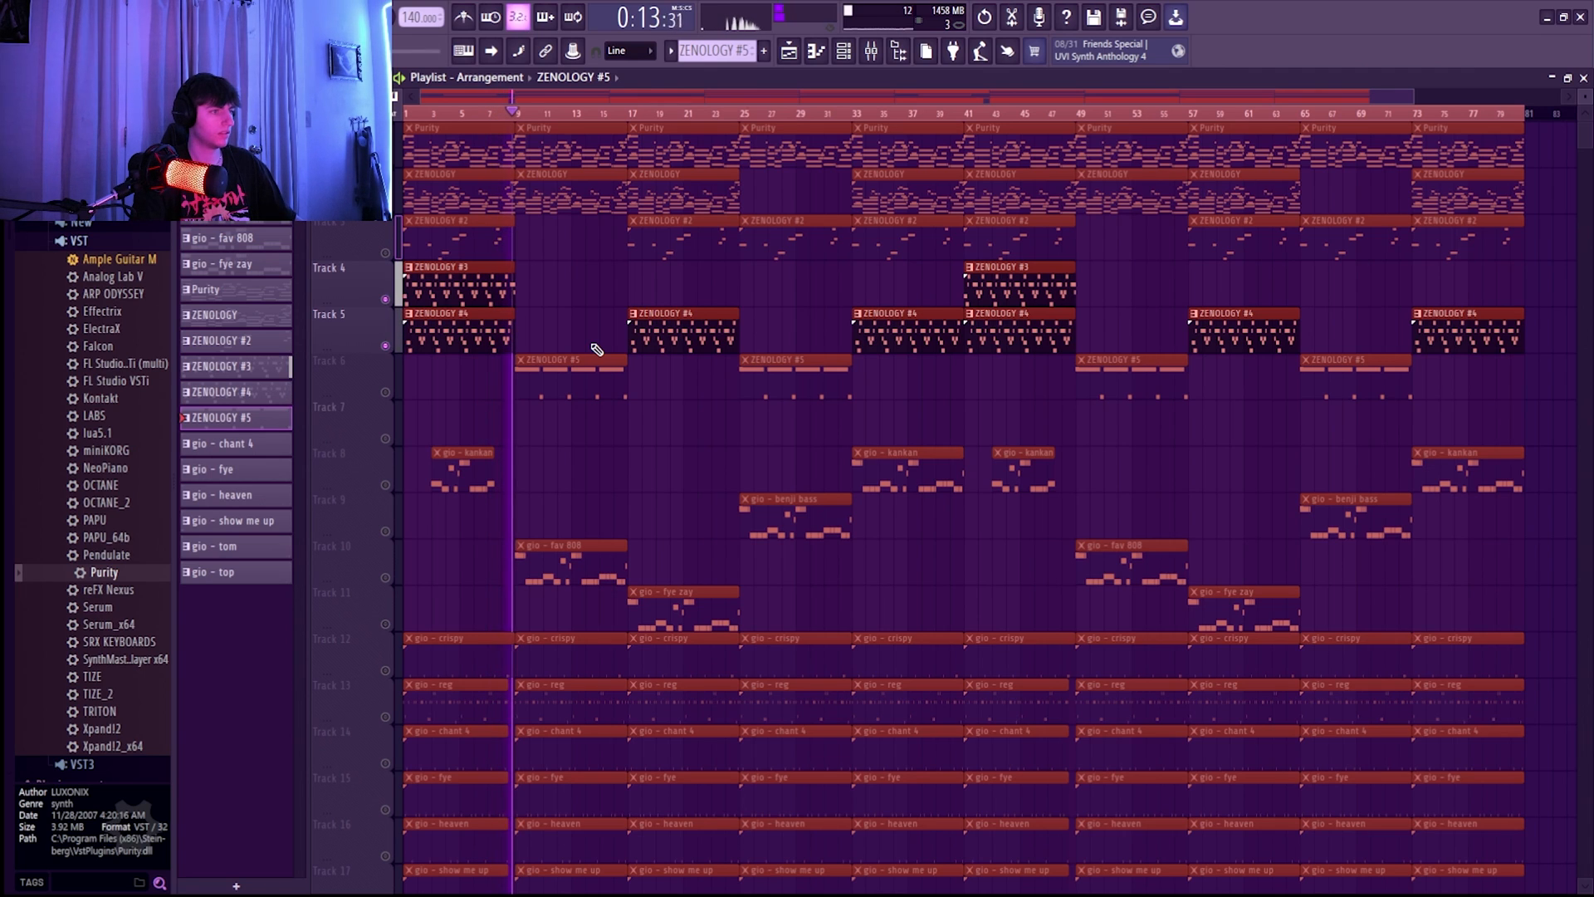
key(space)
Unmute all playlist tracks and look over the full arrangement.
click(385, 300)
ctrl+click(385, 300)
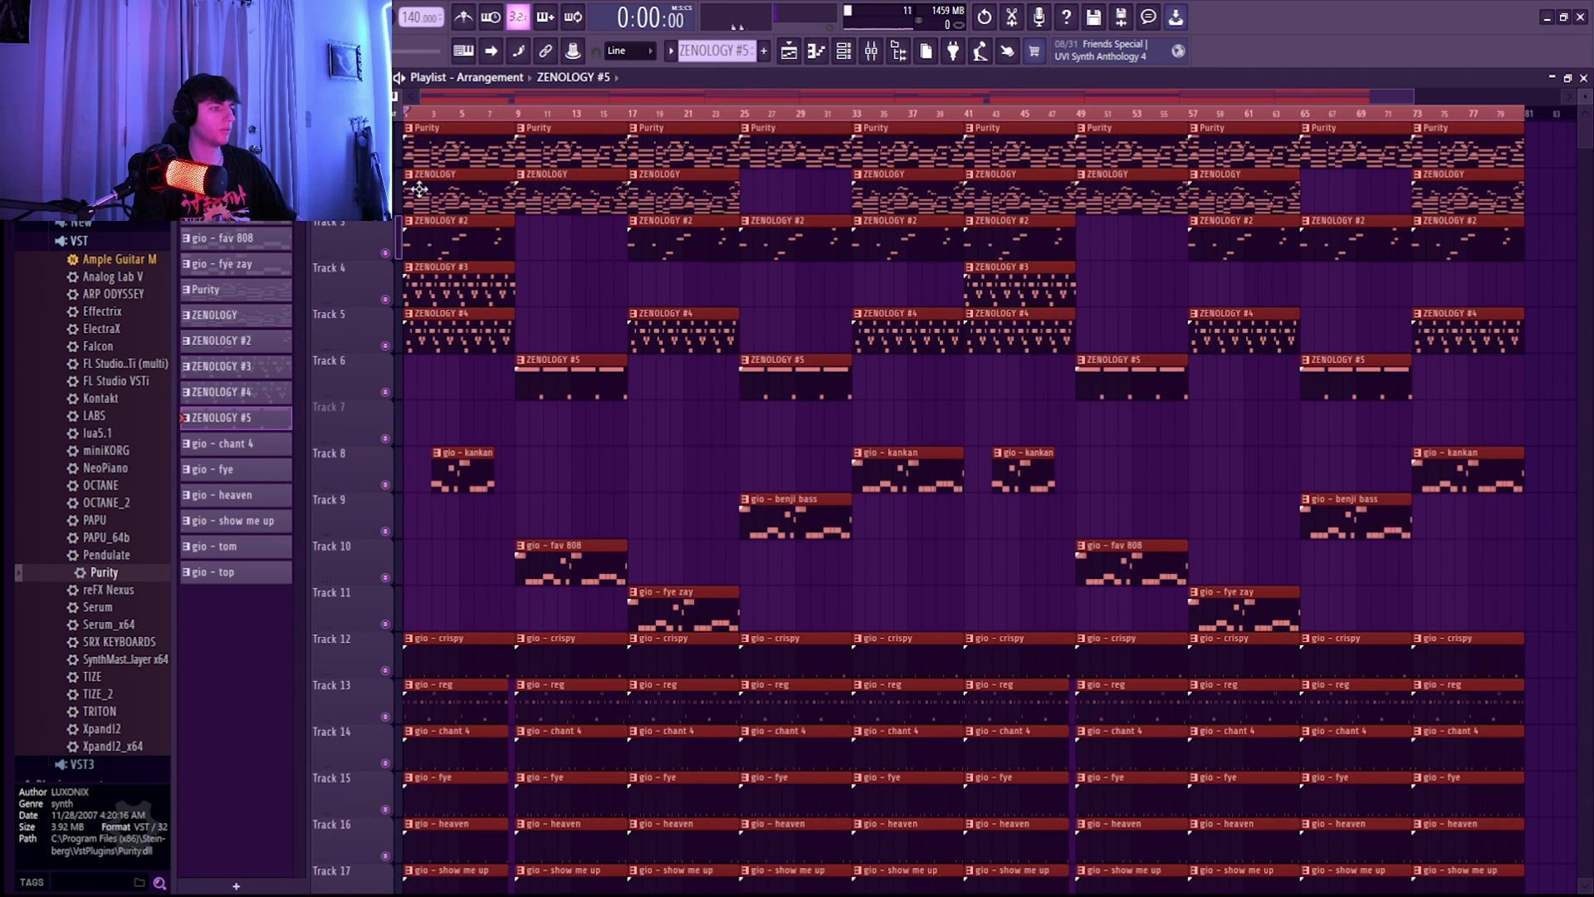
scroll(413, 465, down, 1)
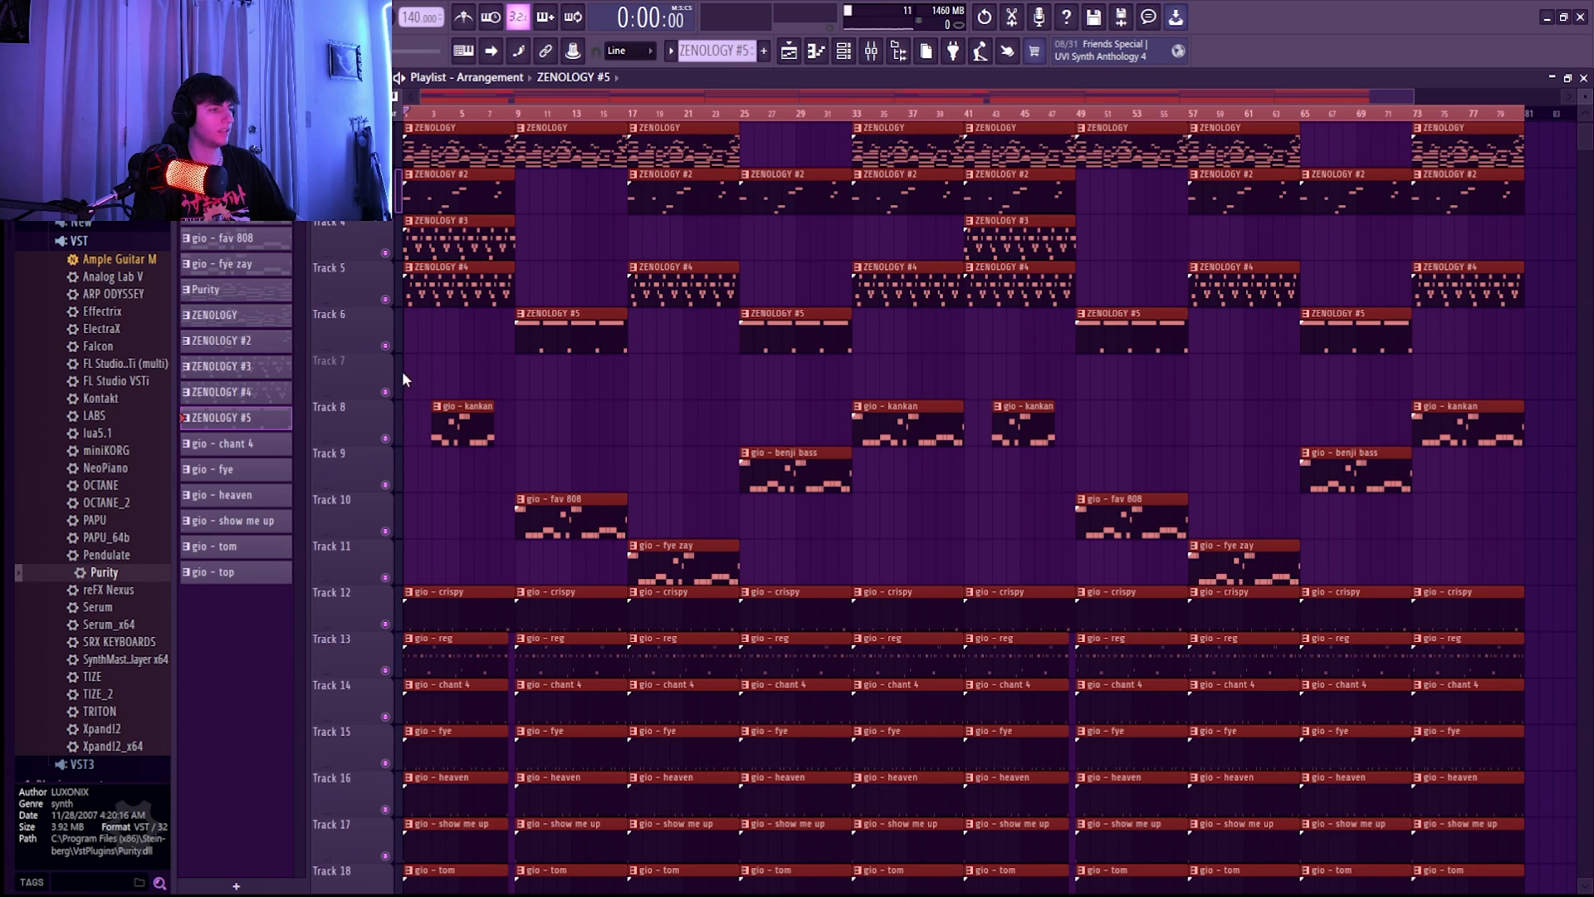
scroll(400, 382, up, 1)
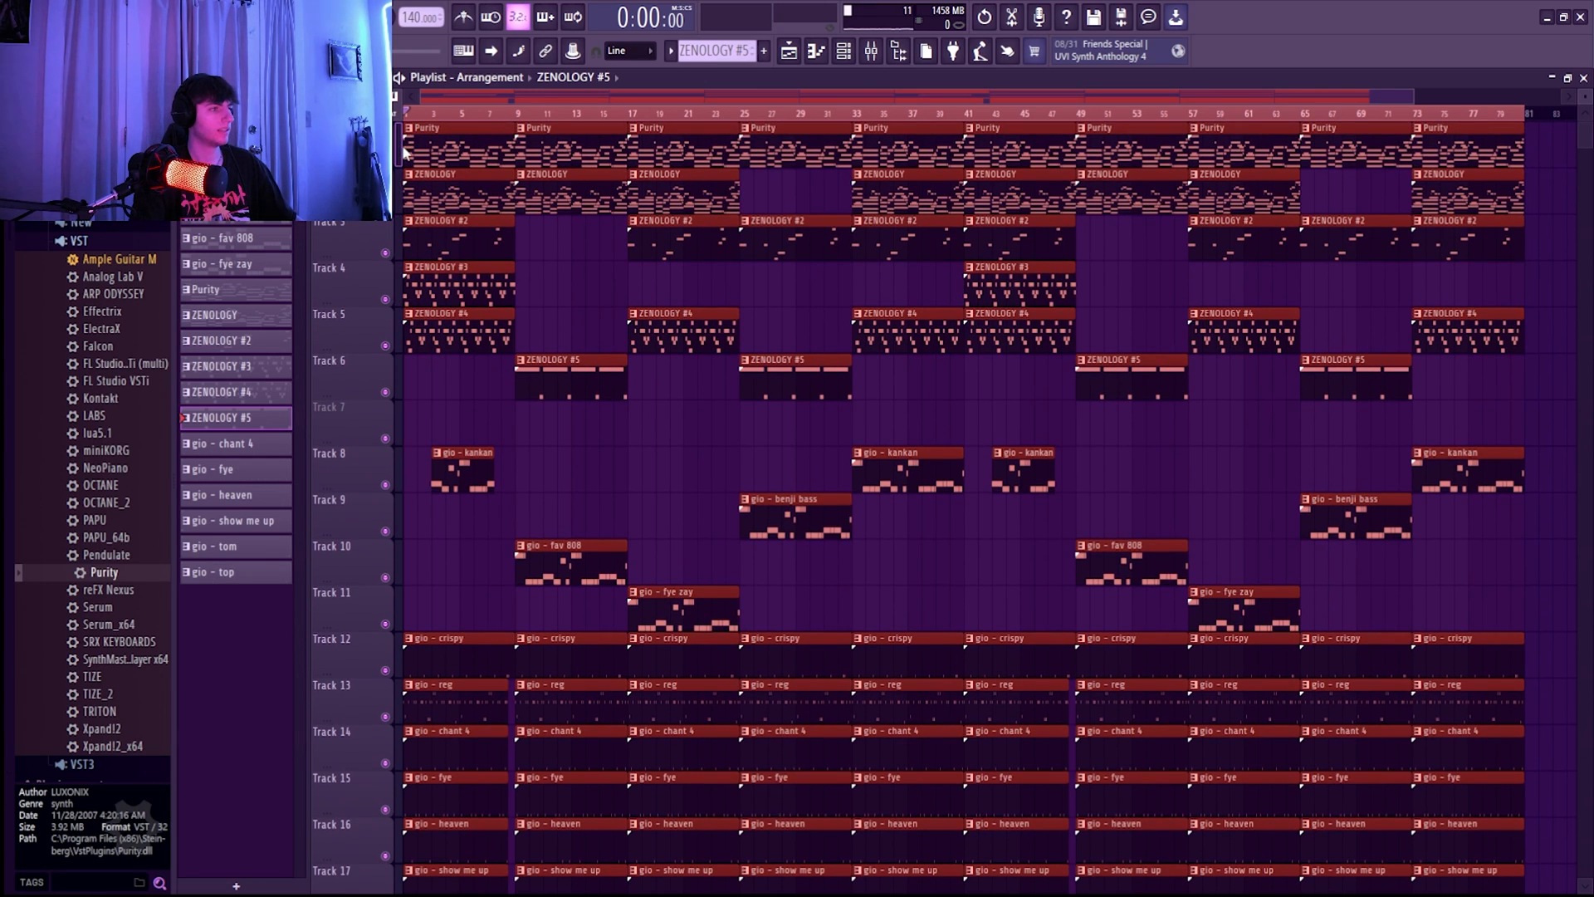
Play the arrangement and leave only drum tracks 12 to 19 unmuted, from gio - crispy to gio - top.
ctrl+click(393, 387)
key(space)
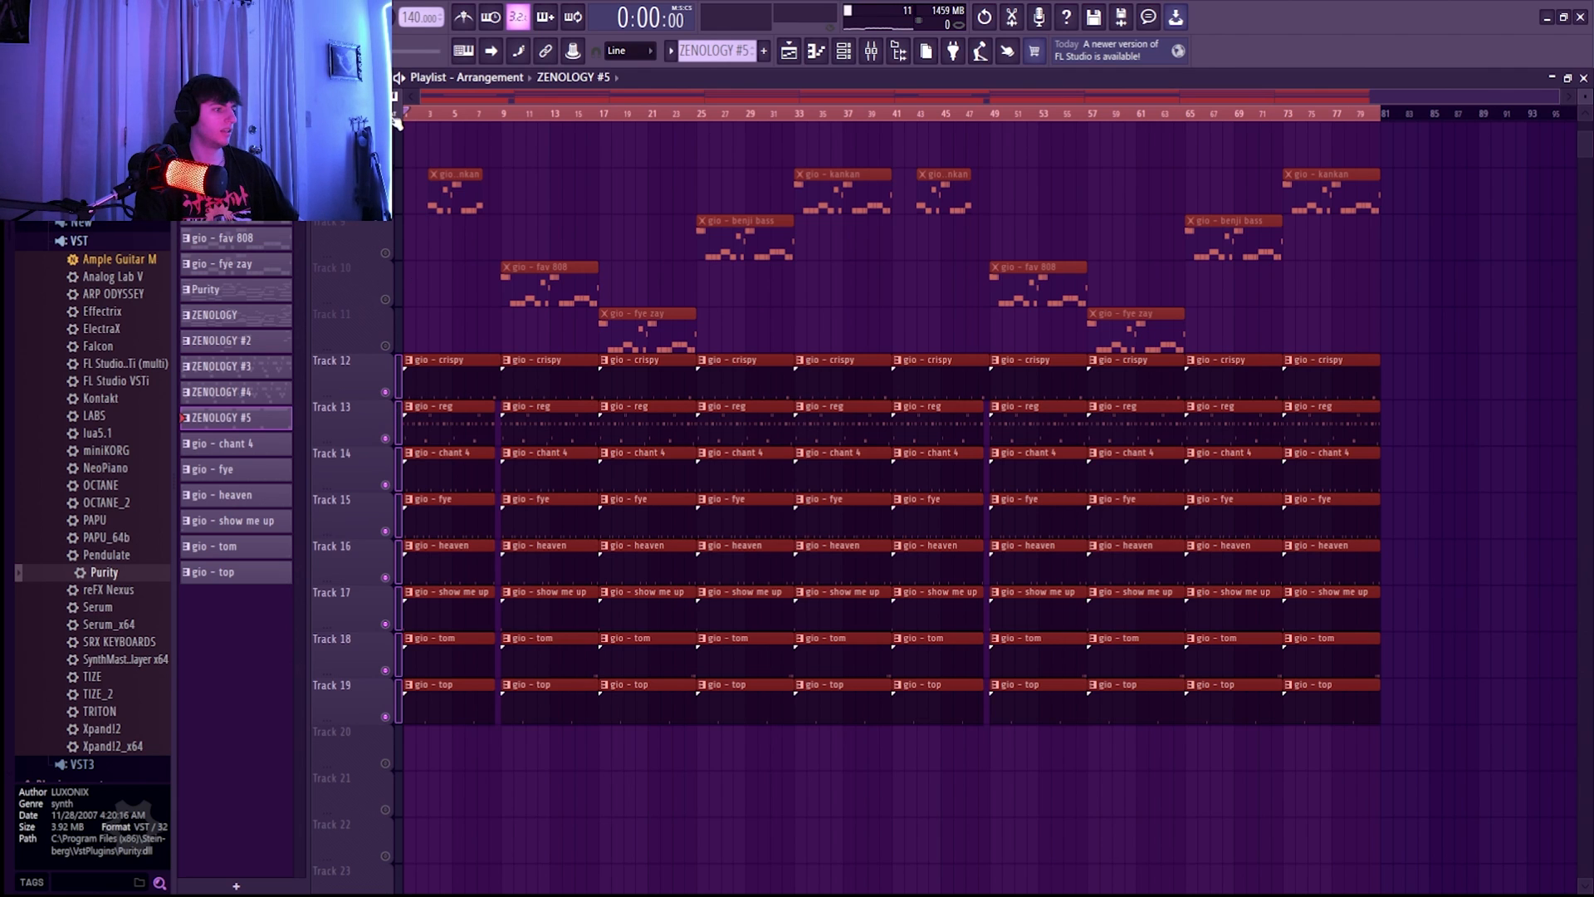
scroll(471, 285, up, 4)
scroll(509, 331, down, 2)
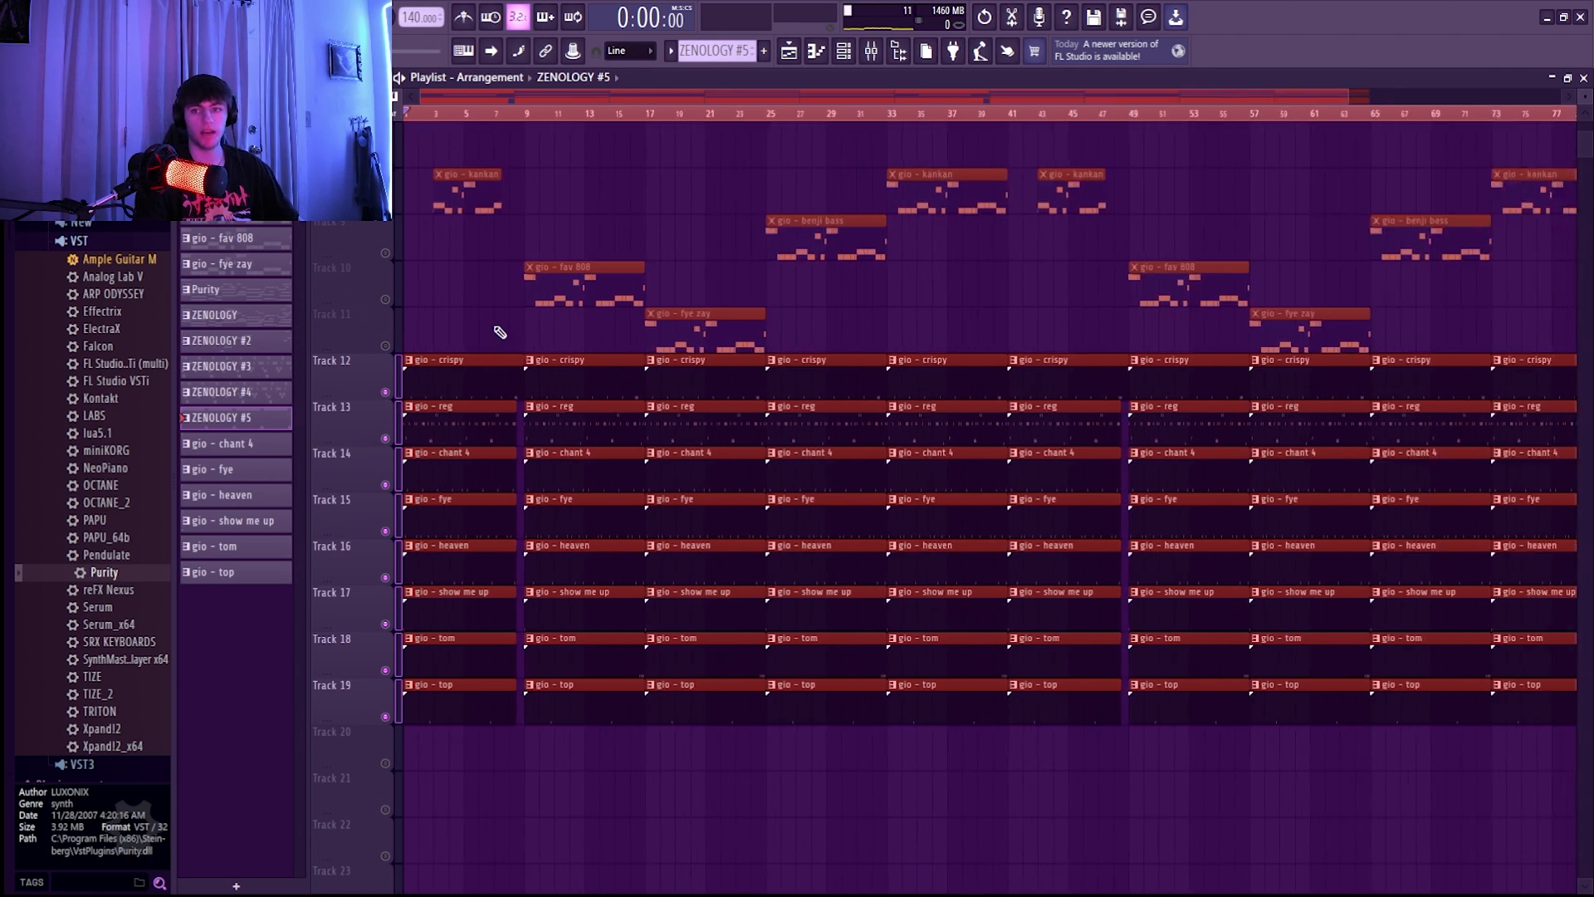
Open the gio - crispy pattern in the piano roll and listen to its notes.
scroll(440, 316, up, 3)
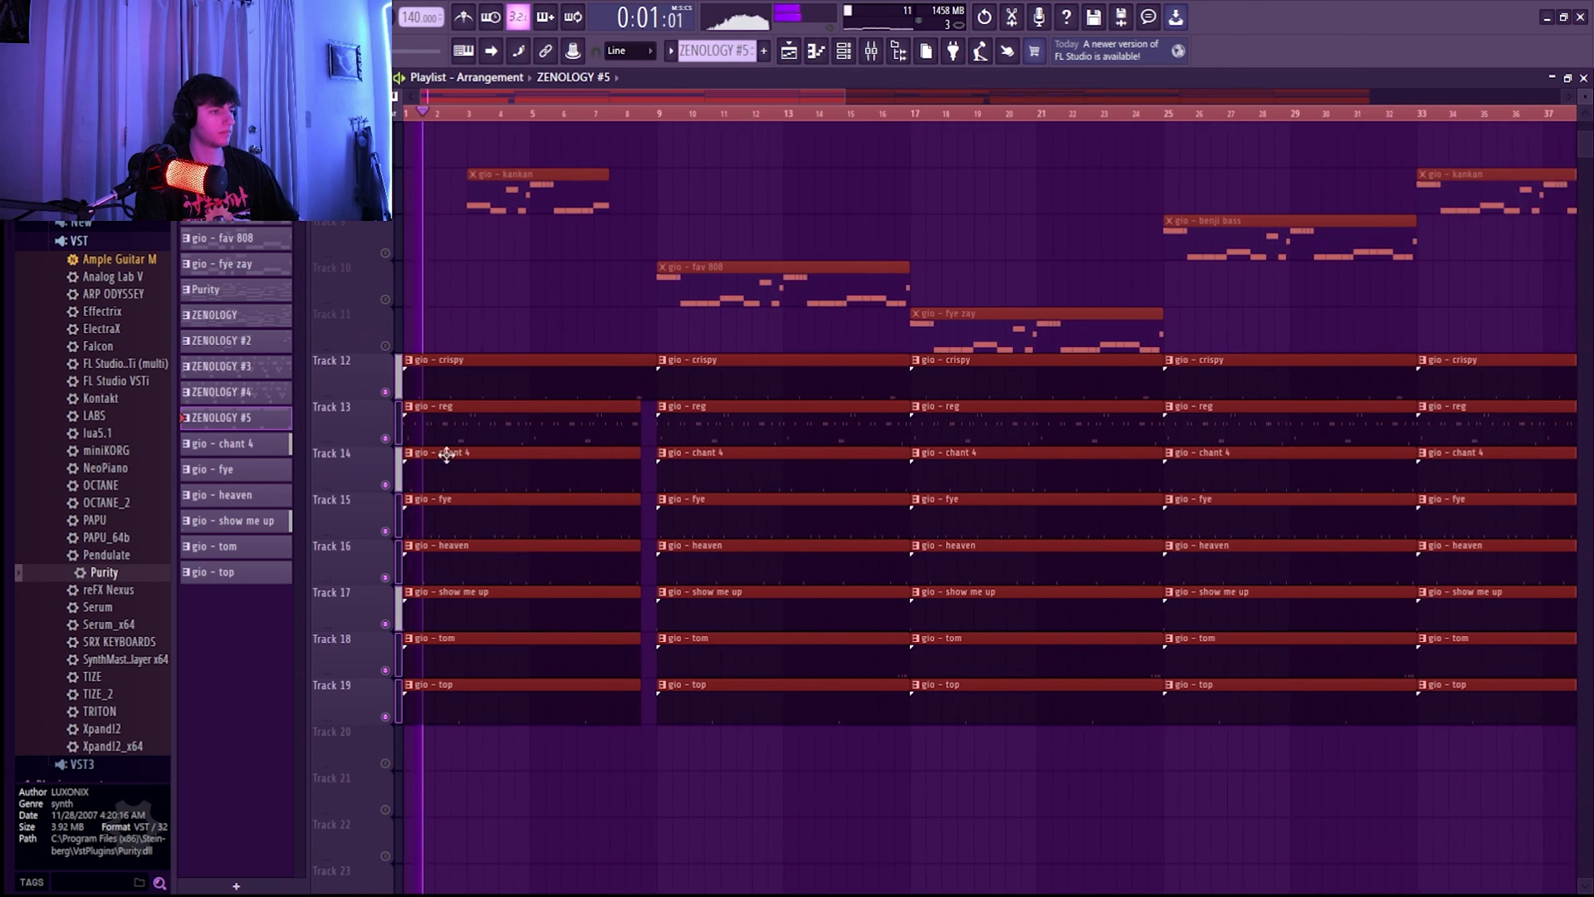
double_click(492, 383)
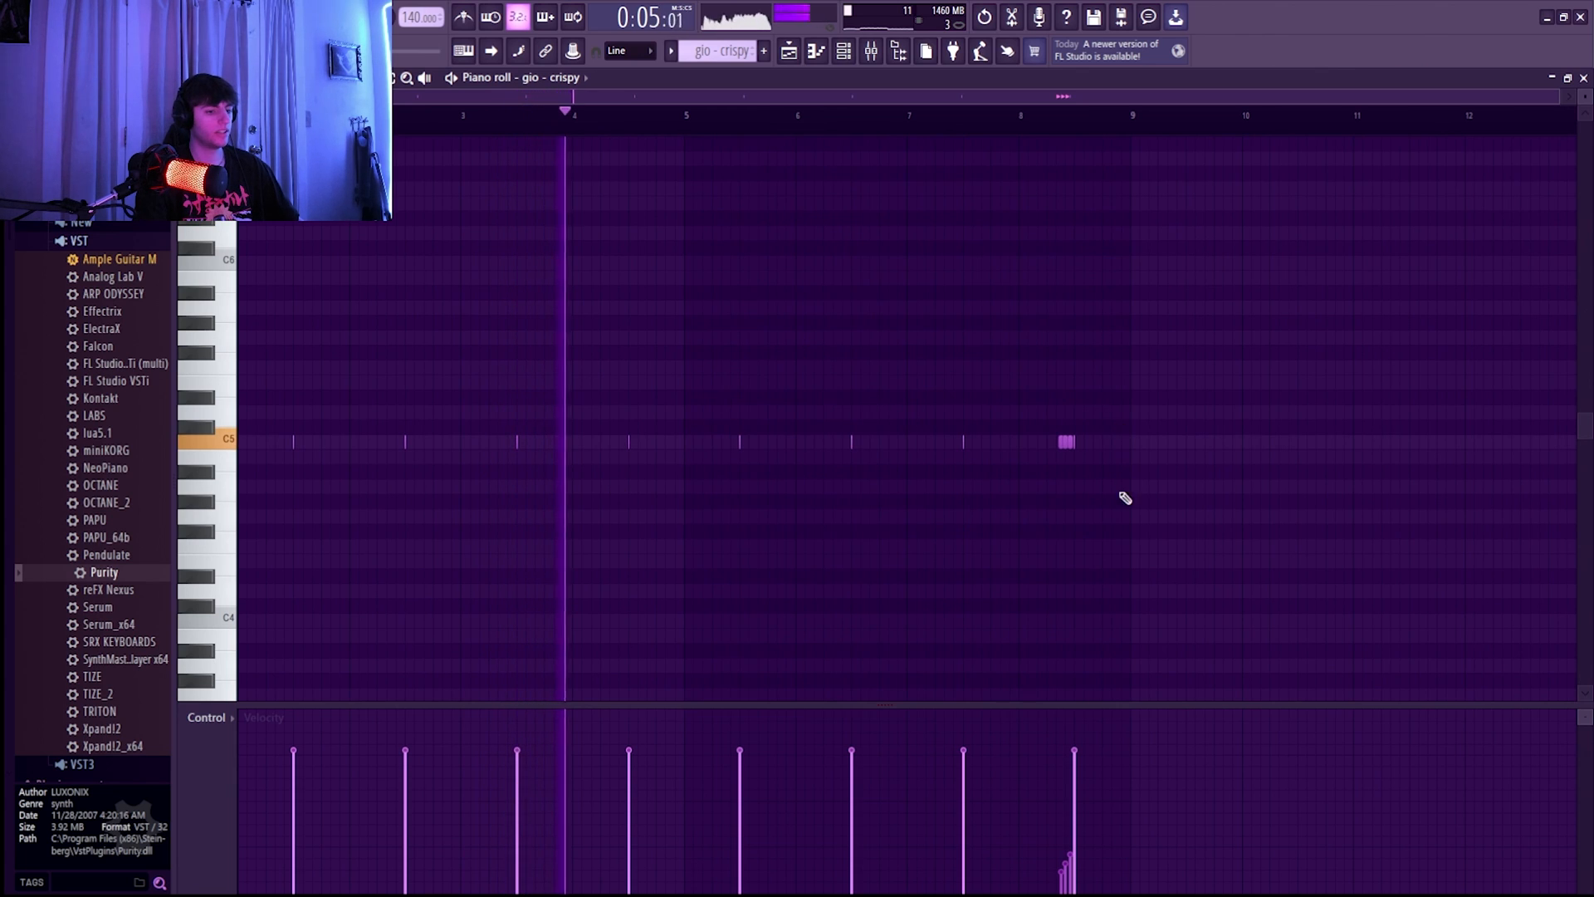
scroll(1125, 514, up, 5)
key(space)
key(space)
key(space)
Select the three quiet roll notes near the end of gio - crispy, change the piano roll's snap setting, and return to the playlist.
scroll(812, 630, down, 3)
scroll(781, 600, up, 4)
drag(722, 454, 620, 394)
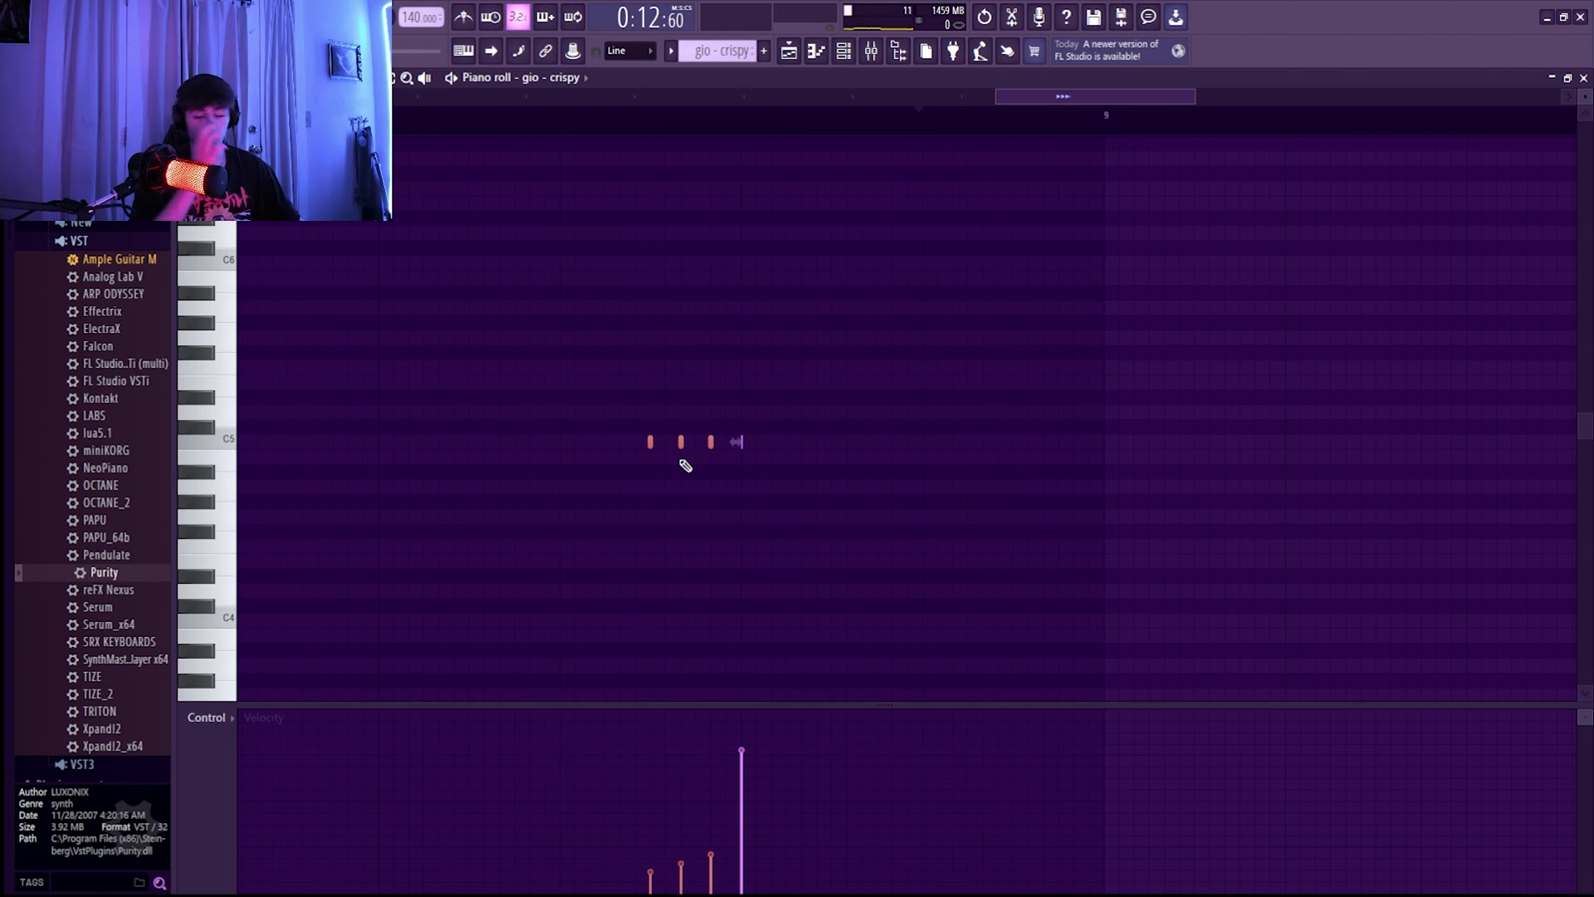
click(204, 78)
click(222, 78)
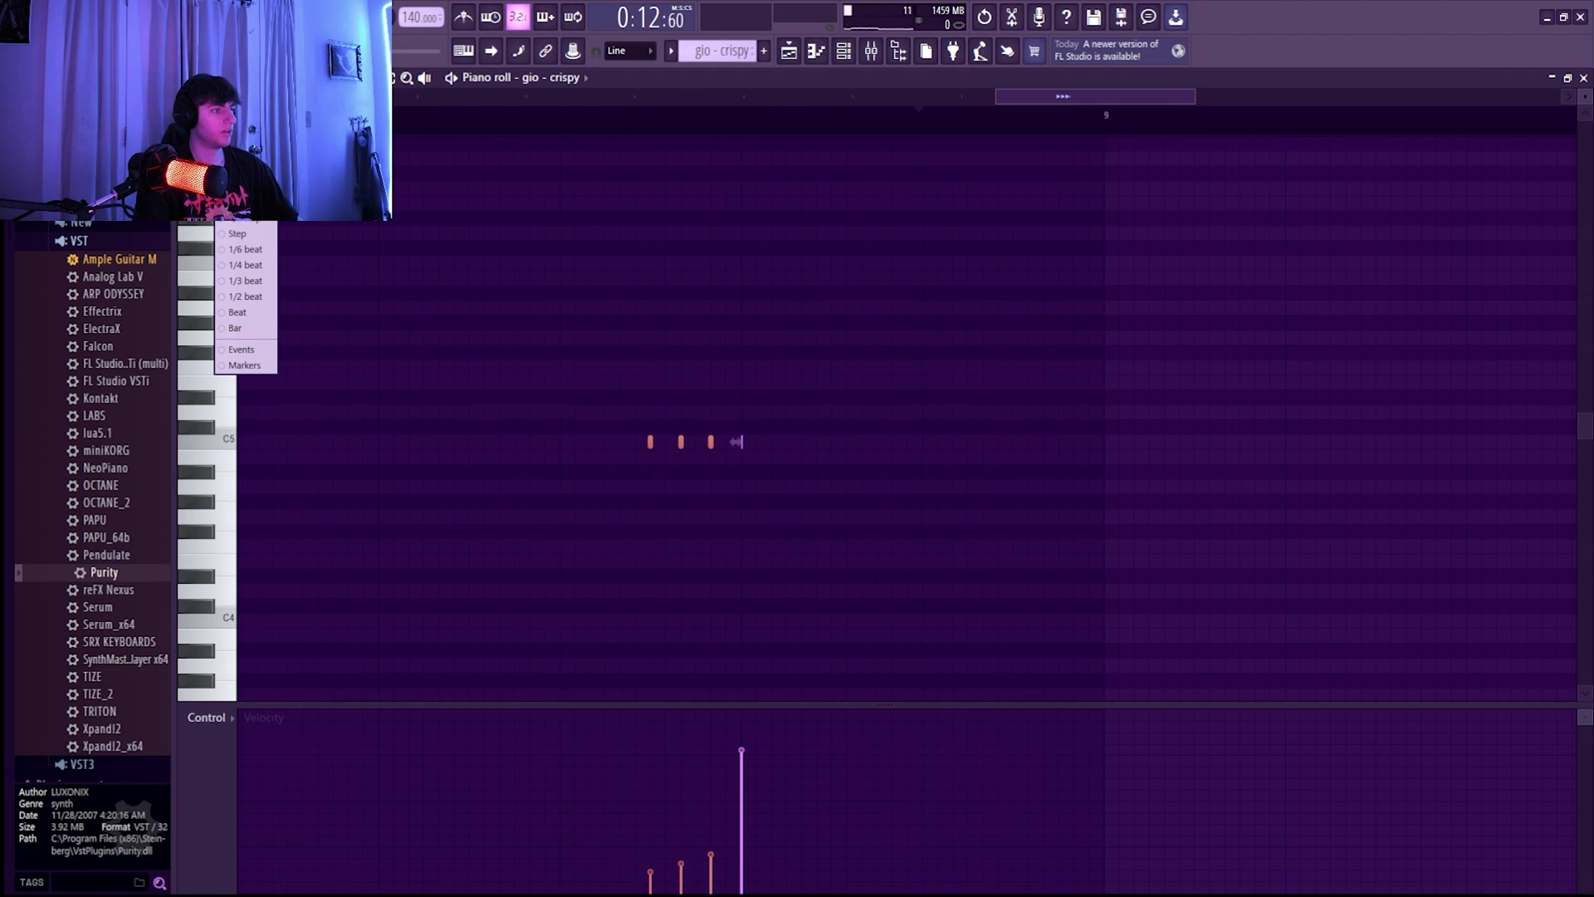
click(241, 154)
scroll(682, 453, up, 3)
drag(766, 488, 527, 386)
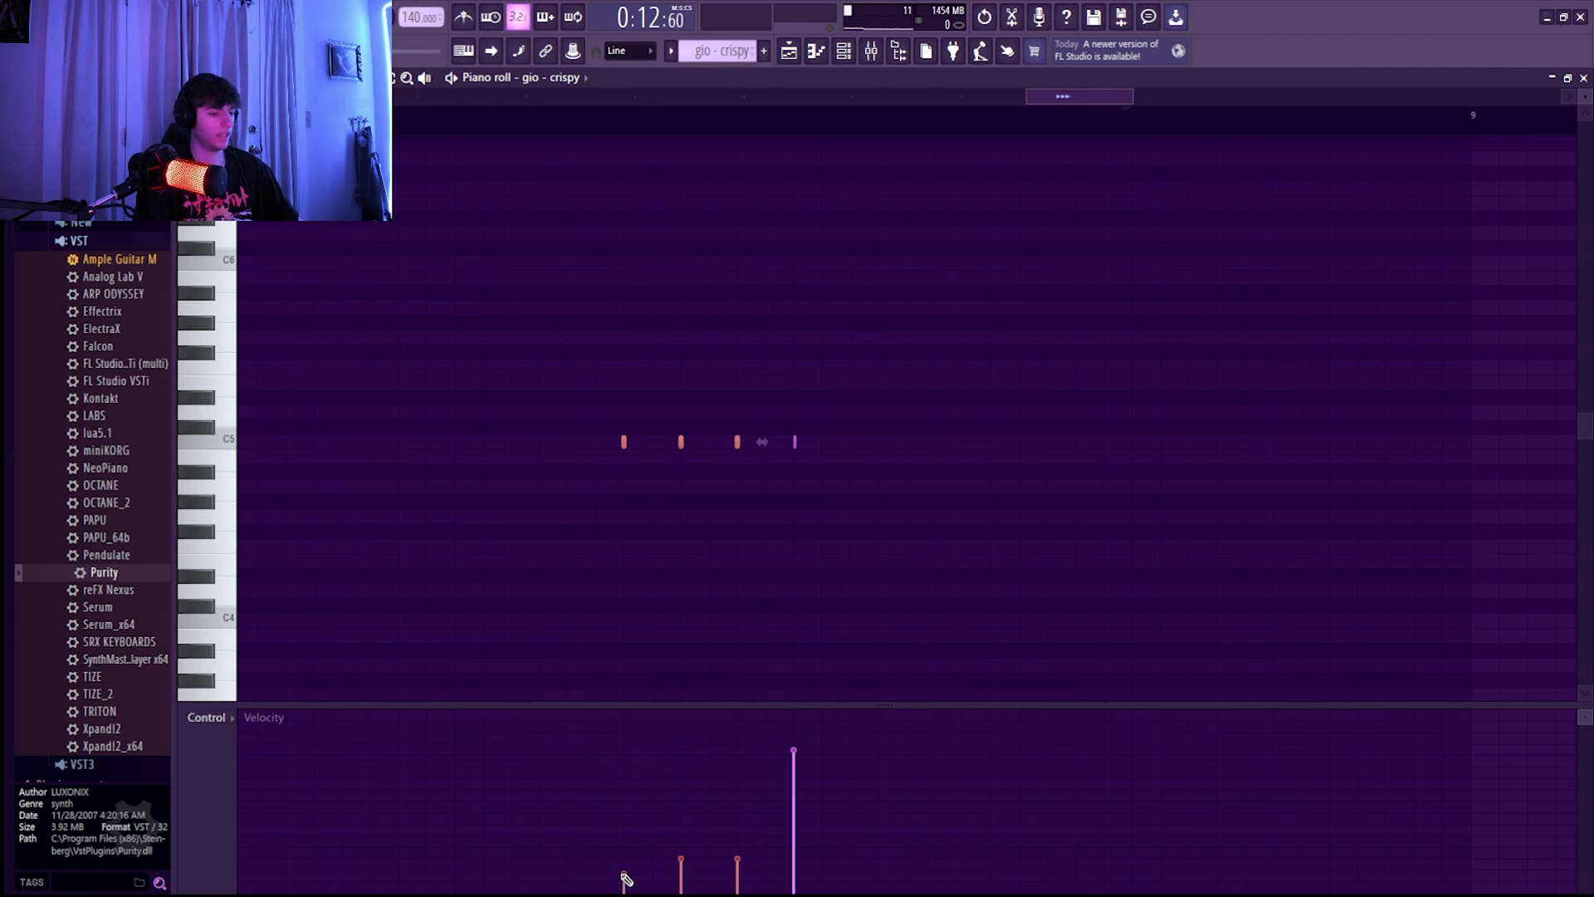
key(F5)
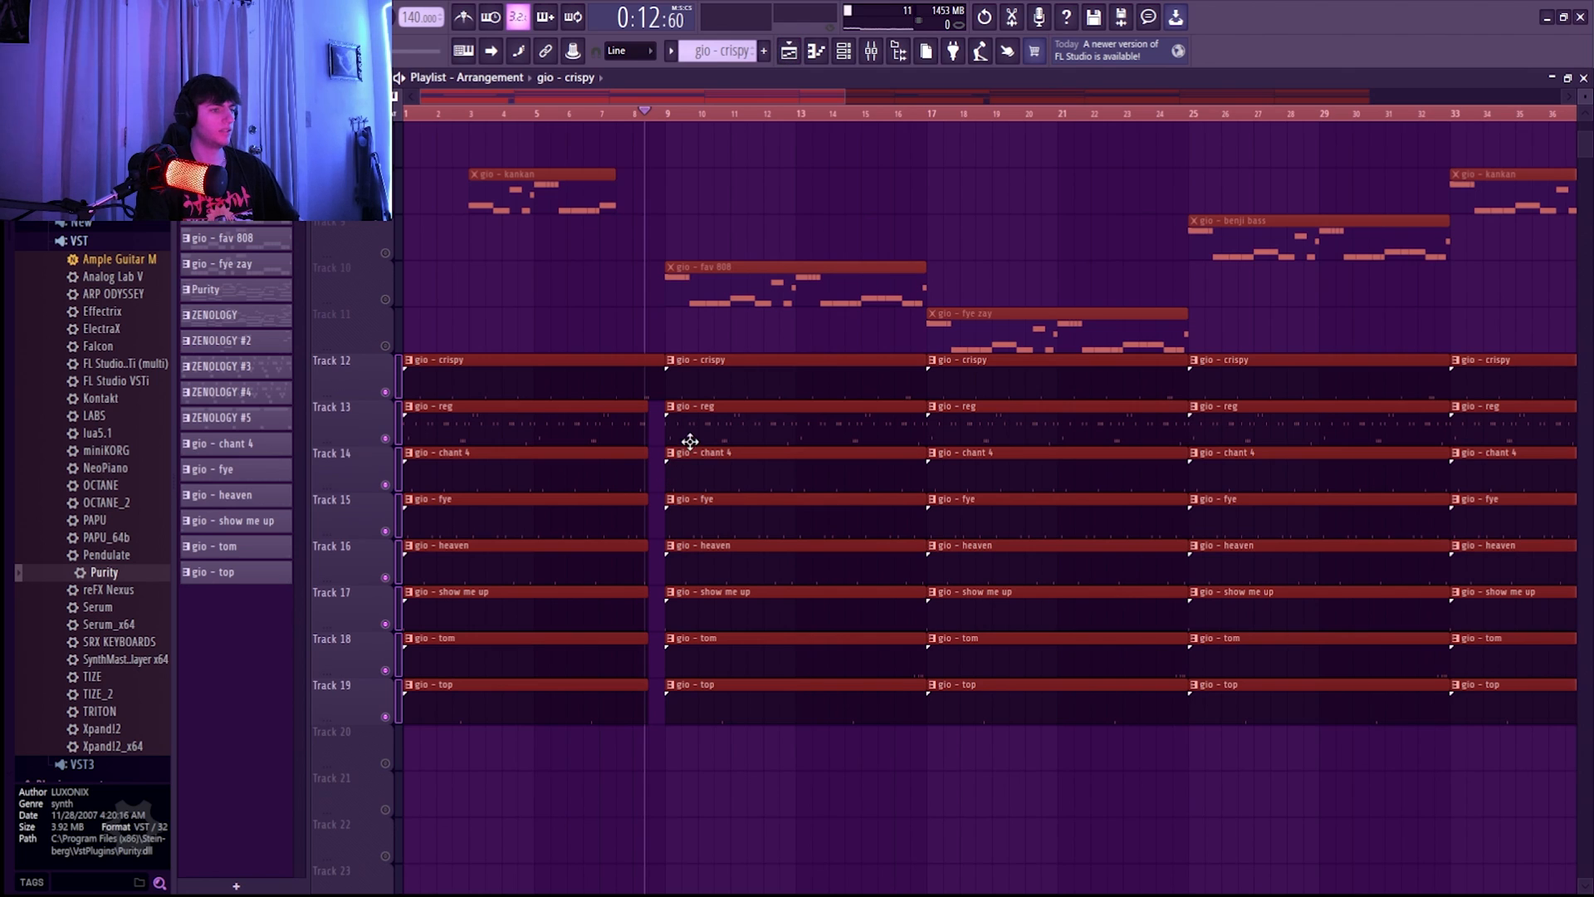
Play the gio - reg pattern on track 13 and review its notes in the piano roll.
click(426, 114)
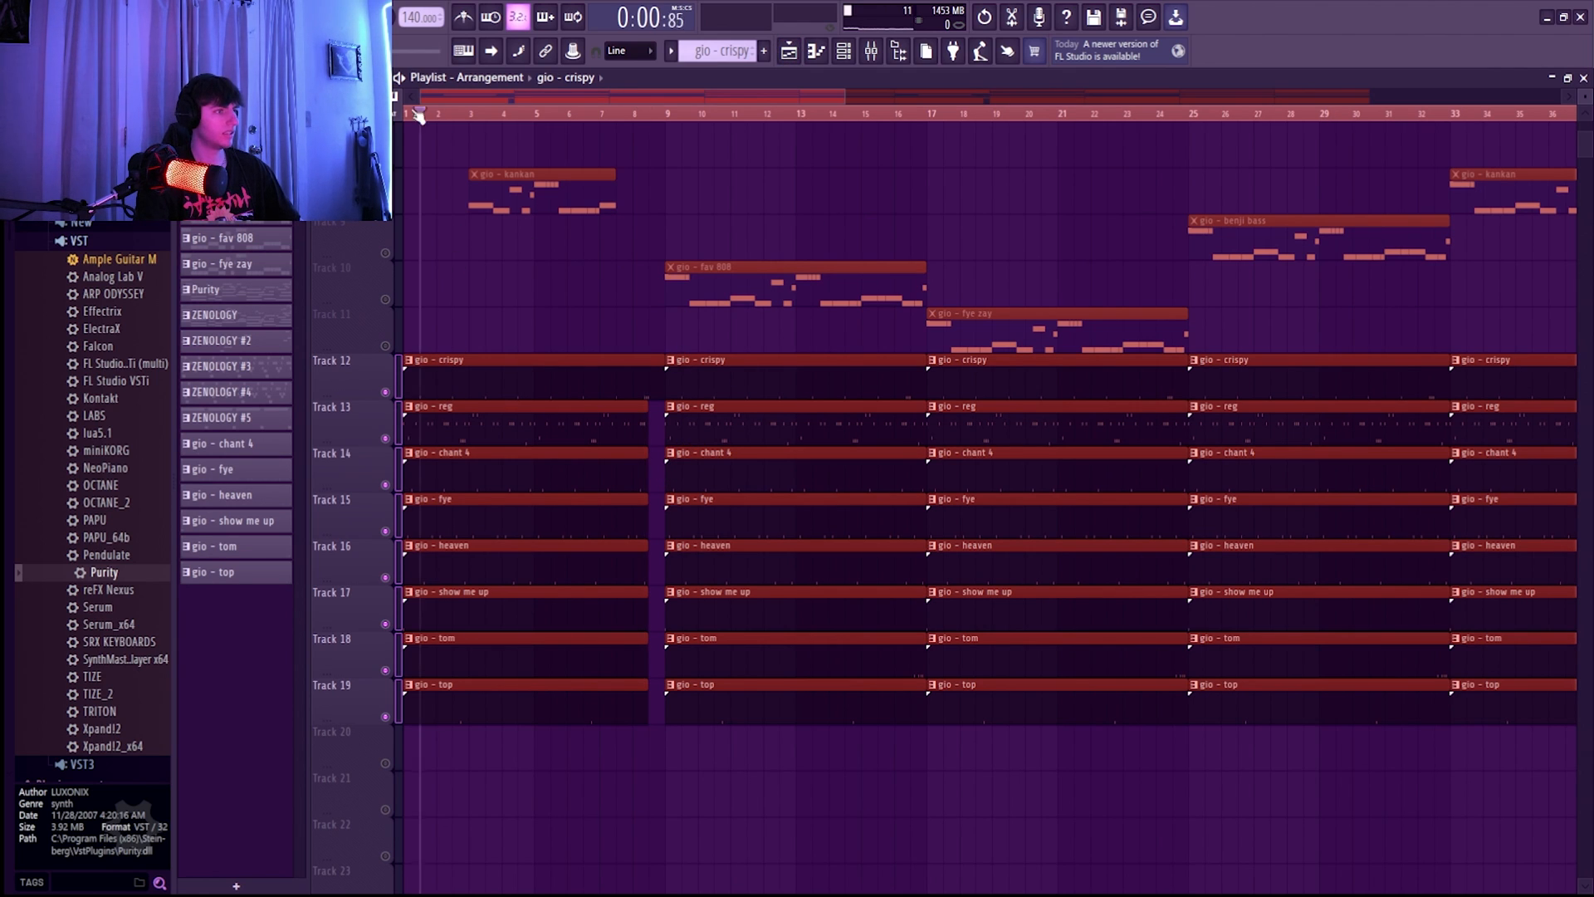
double_click(510, 431)
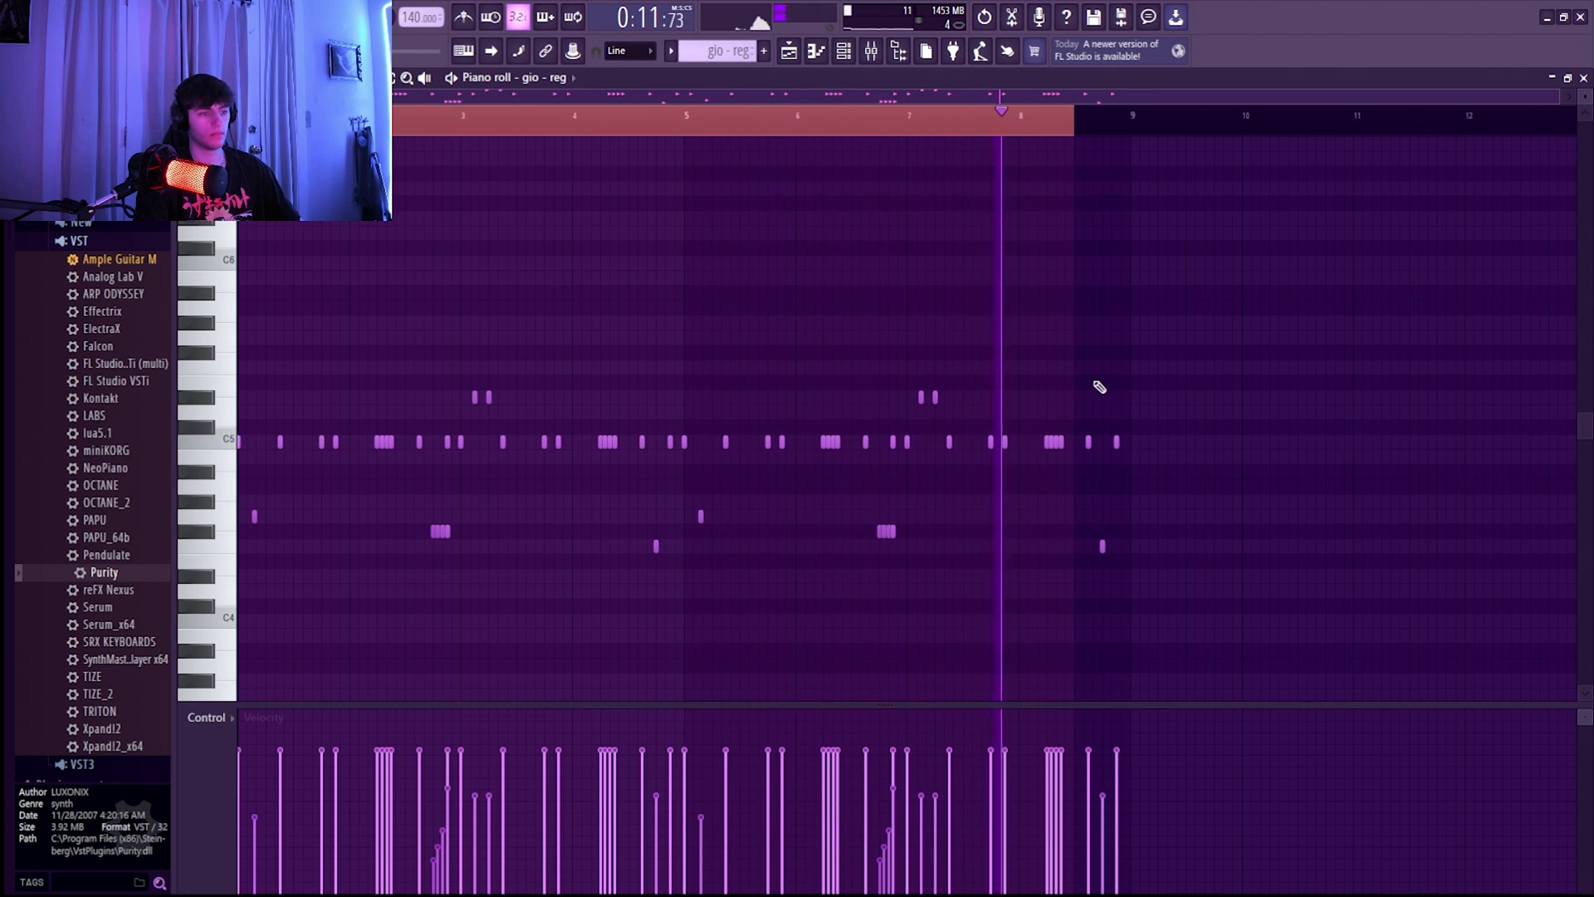
key(space)
click(789, 53)
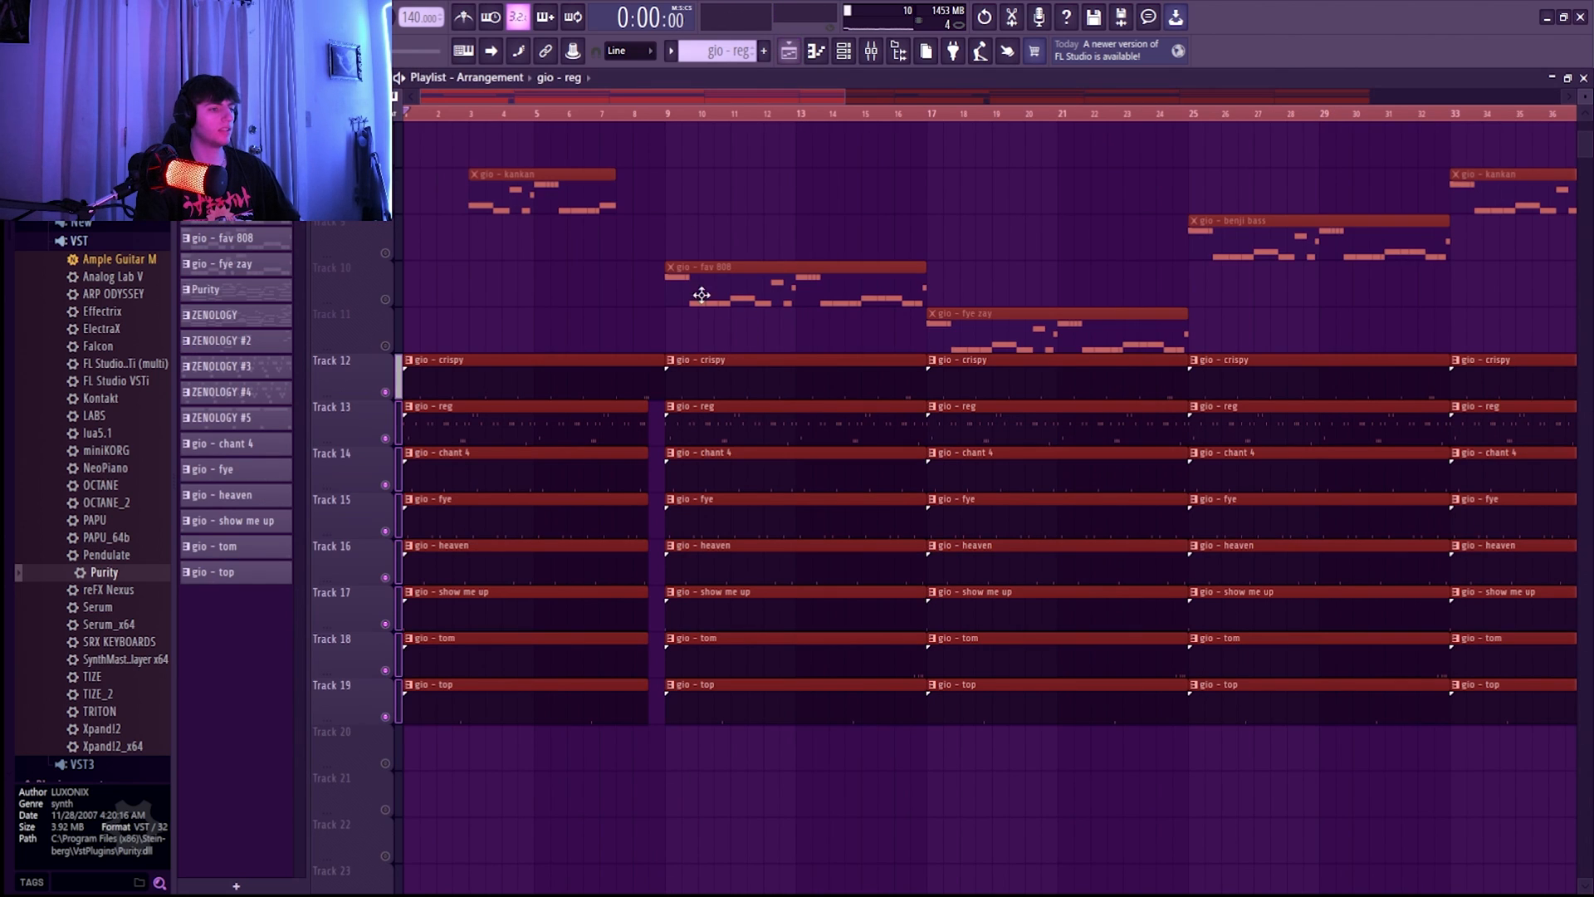
double_click(750, 426)
key(space)
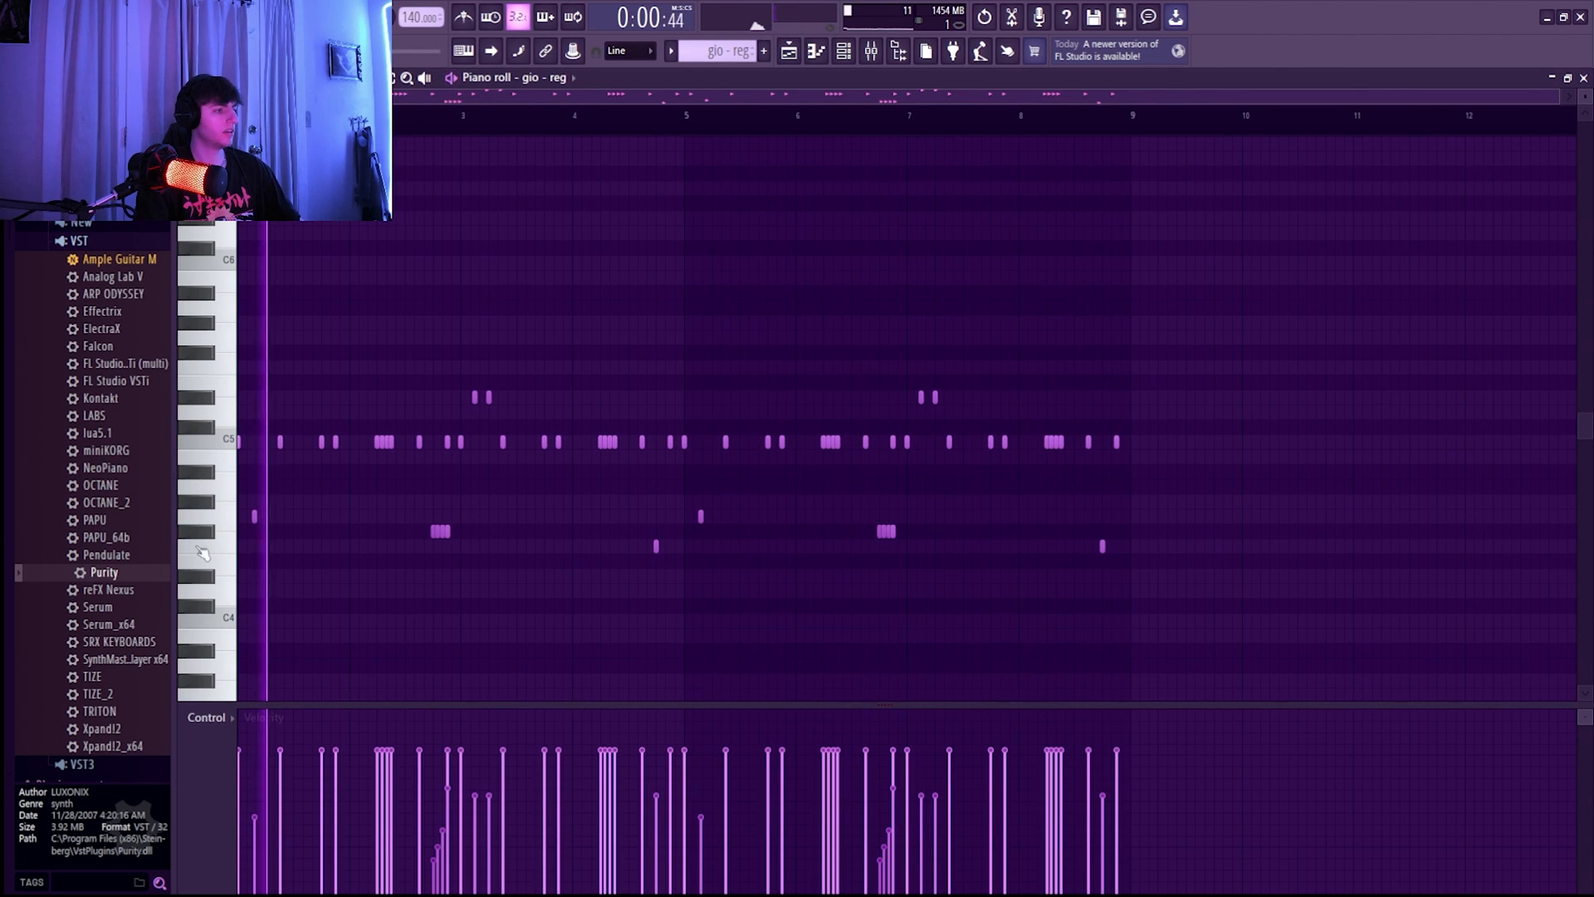
Switch the piano roll's control lane for gio - reg from velocity to note panning.
click(207, 718)
click(264, 521)
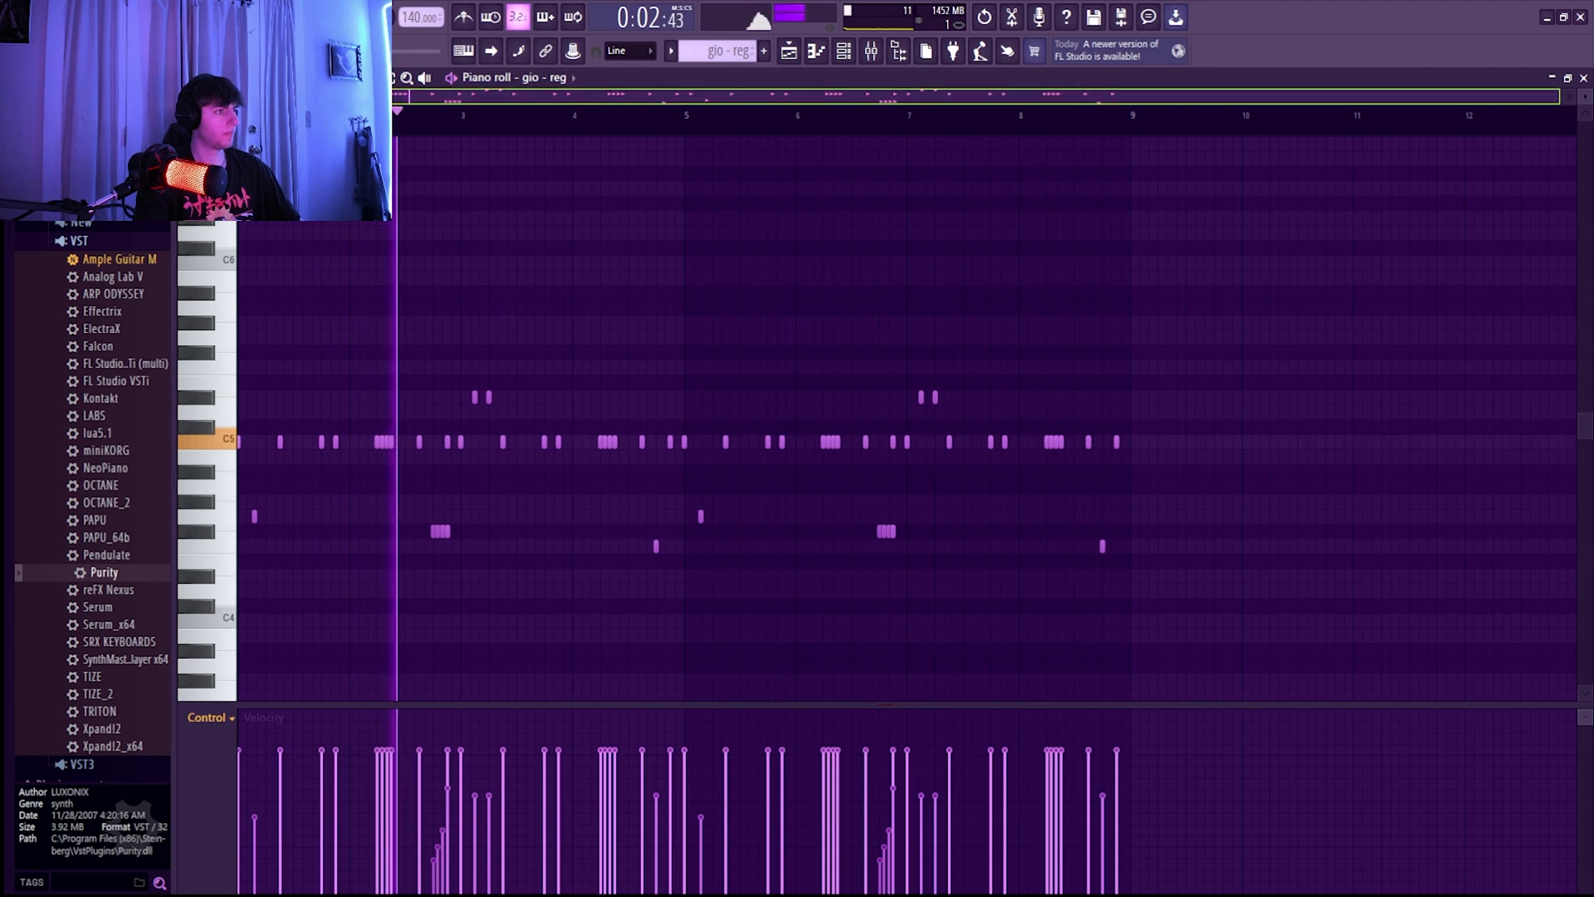
scroll(316, 521, up, 5)
scroll(306, 519, down, 4)
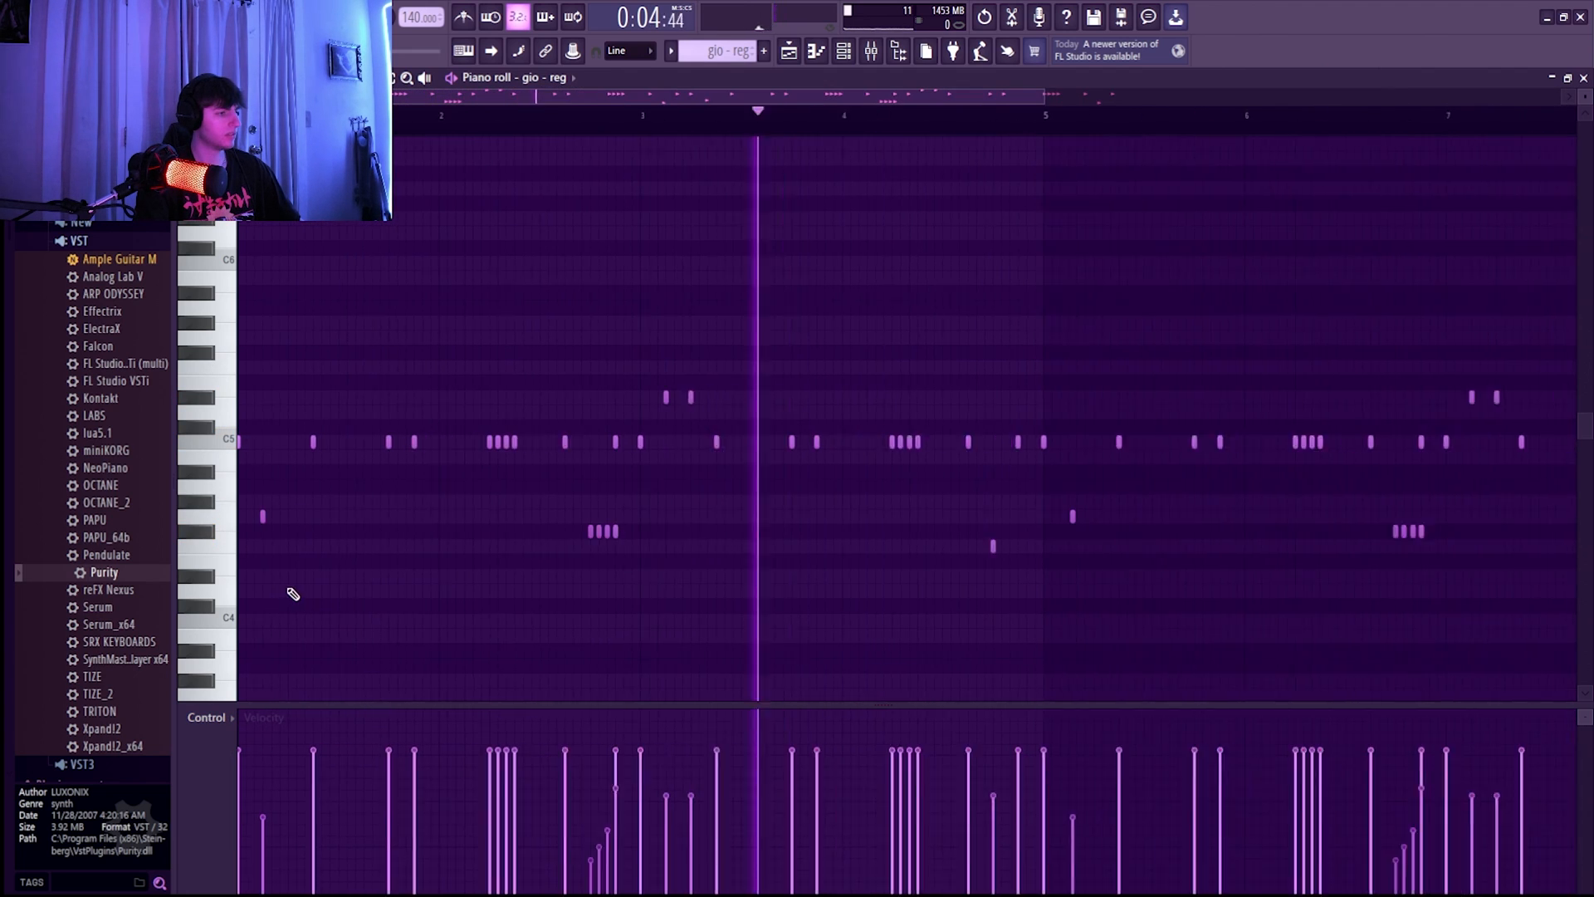
click(207, 717)
click(235, 812)
click(207, 717)
click(219, 748)
Pan the low-pitched roll notes in gio - reg alternately left and right, offset the lowest single notes too, and return to the playlist.
key(space)
scroll(254, 474, up, 2)
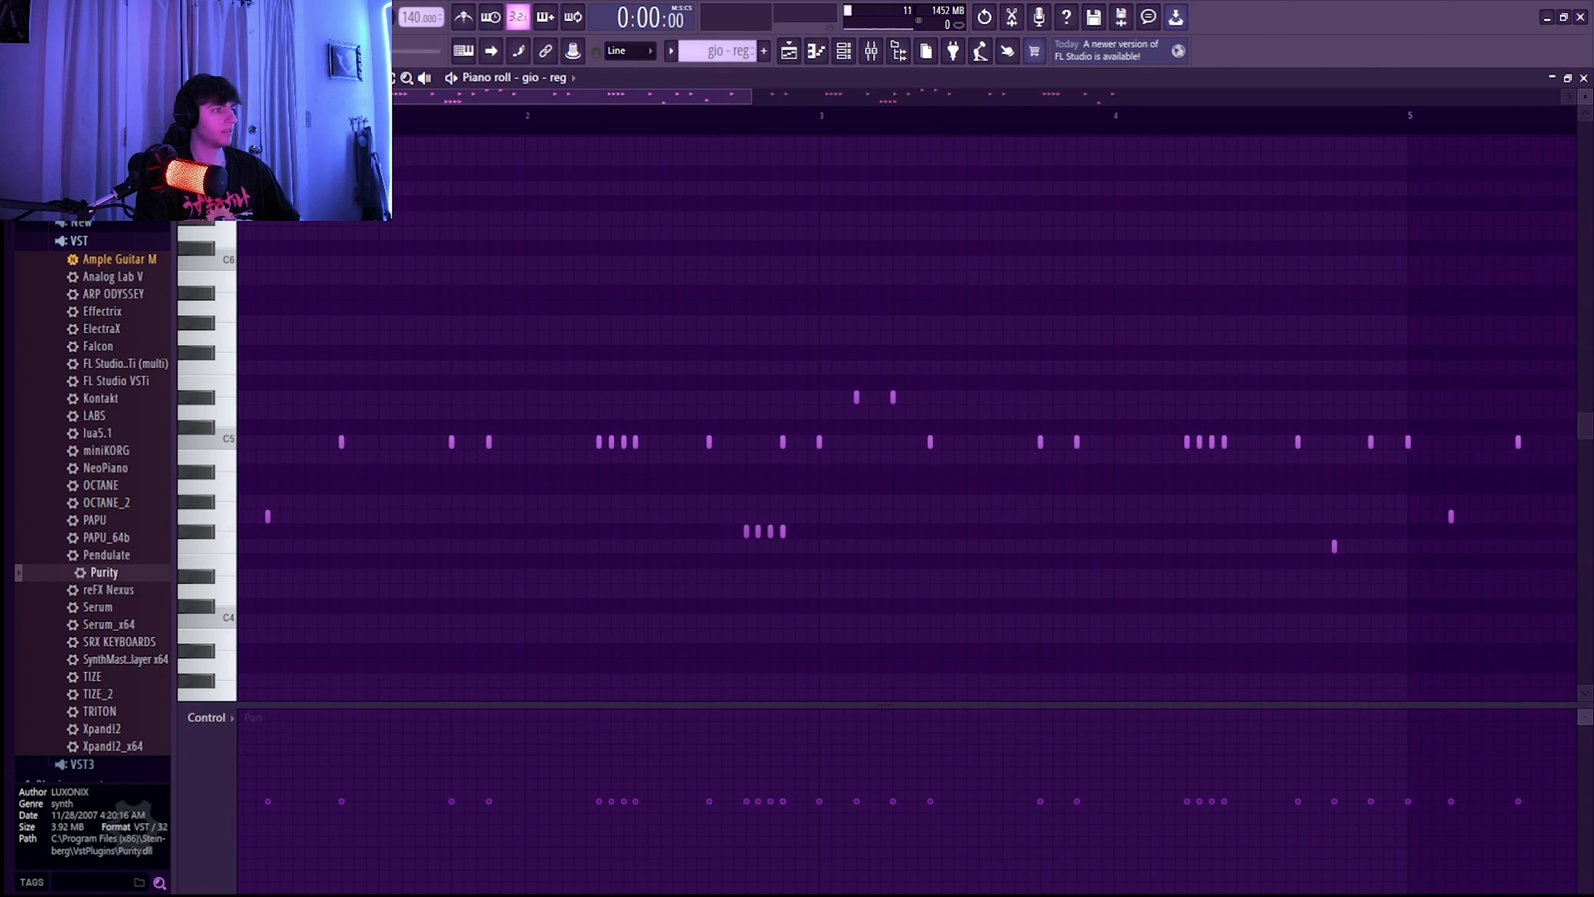
key(space)
mouse_move(755, 775)
mouse_down()
mouse_move(754, 840)
mouse_move(767, 767)
mouse_move(778, 813)
mouse_move(796, 797)
mouse_move(783, 789)
mouse_move(758, 847)
mouse_move(780, 783)
mouse_move(790, 833)
mouse_up()
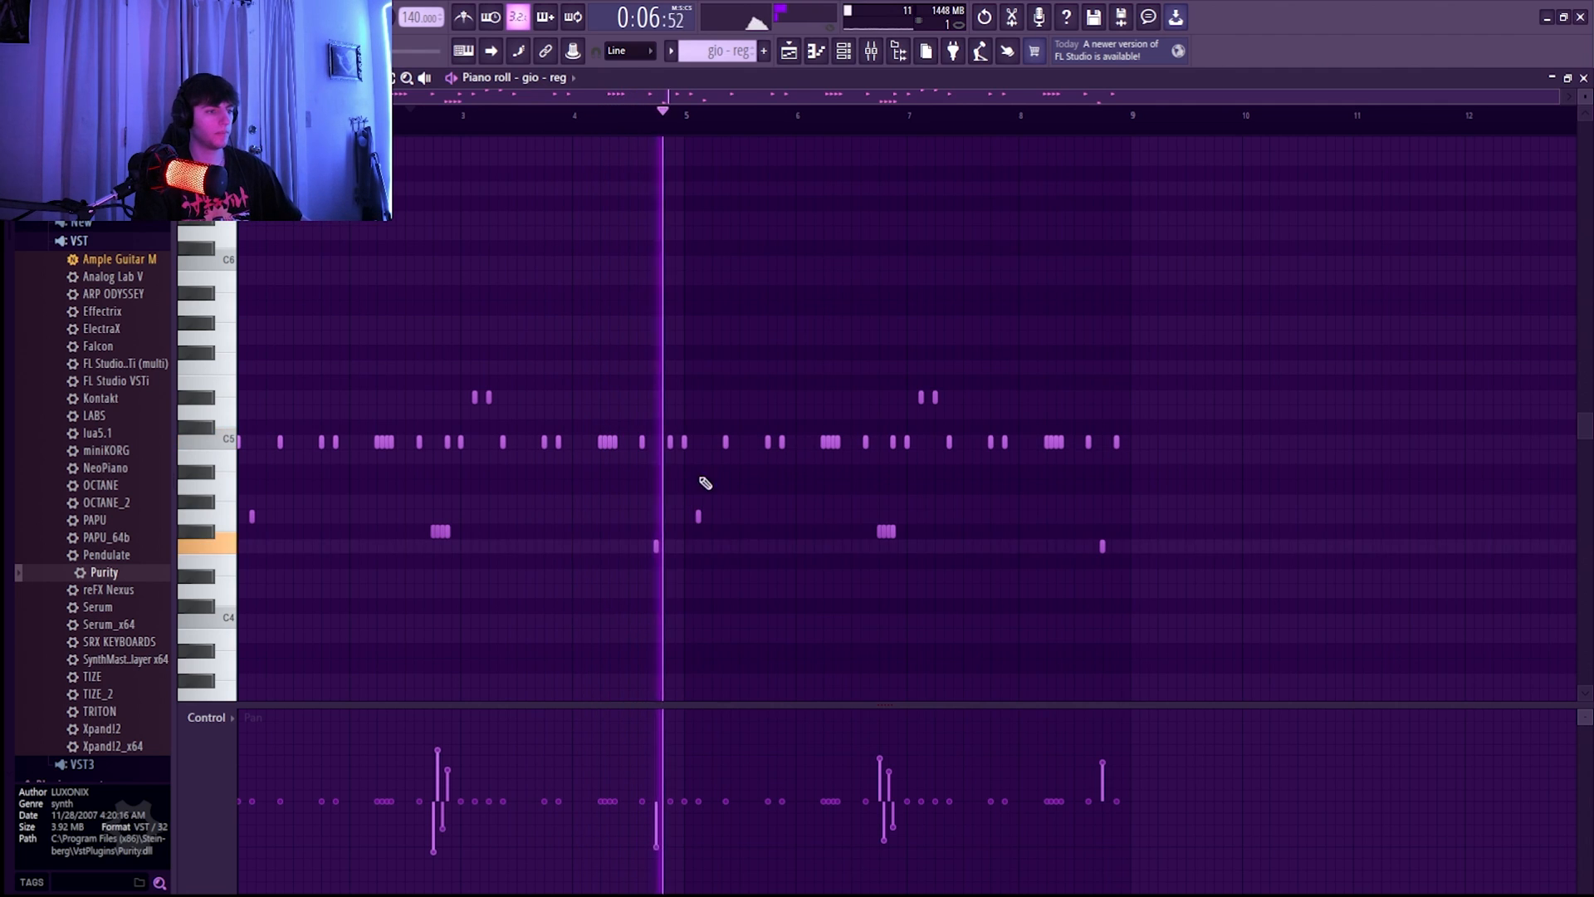
click(789, 51)
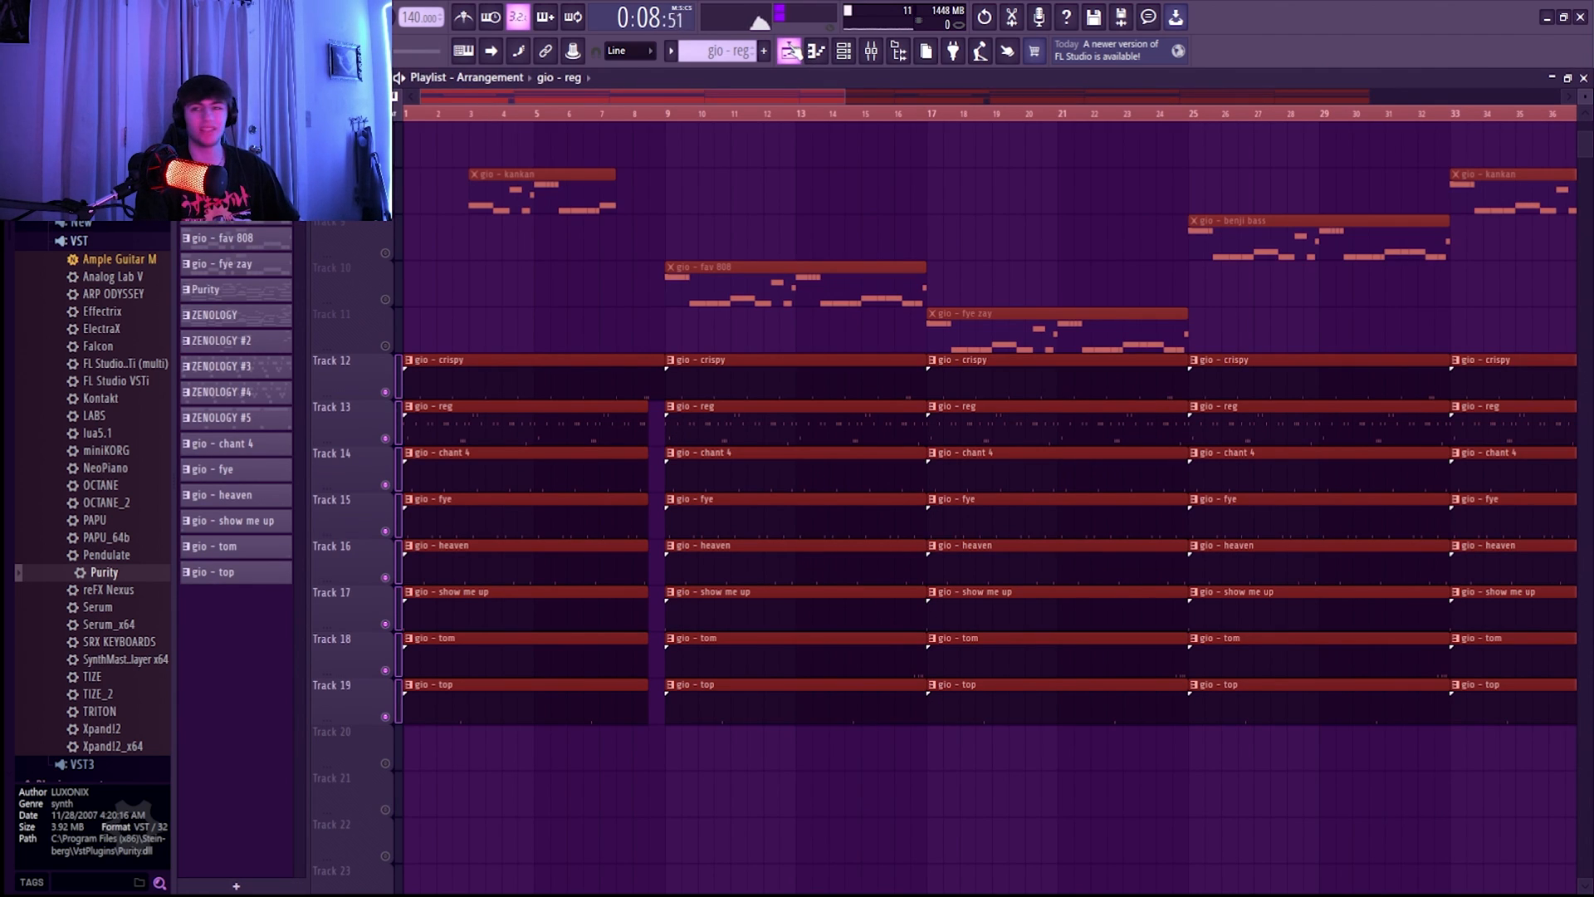
click(816, 50)
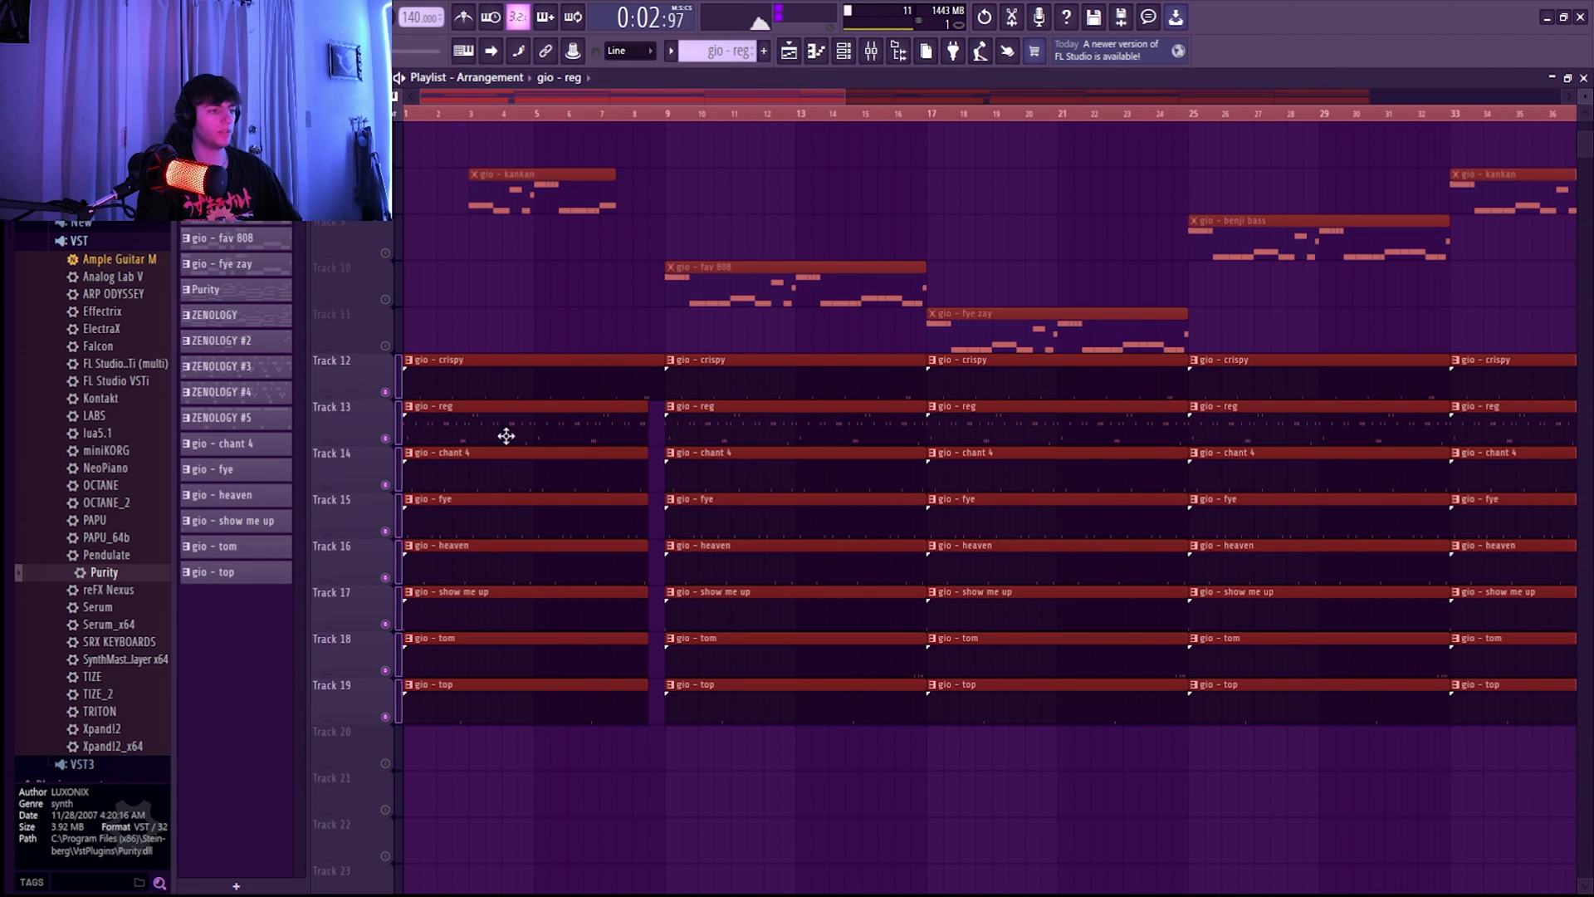
Open gio - chant 4 in the piano roll, listen to its hits including those near bars 4 and 8, and return to the playlist.
double_click(484, 469)
key(space)
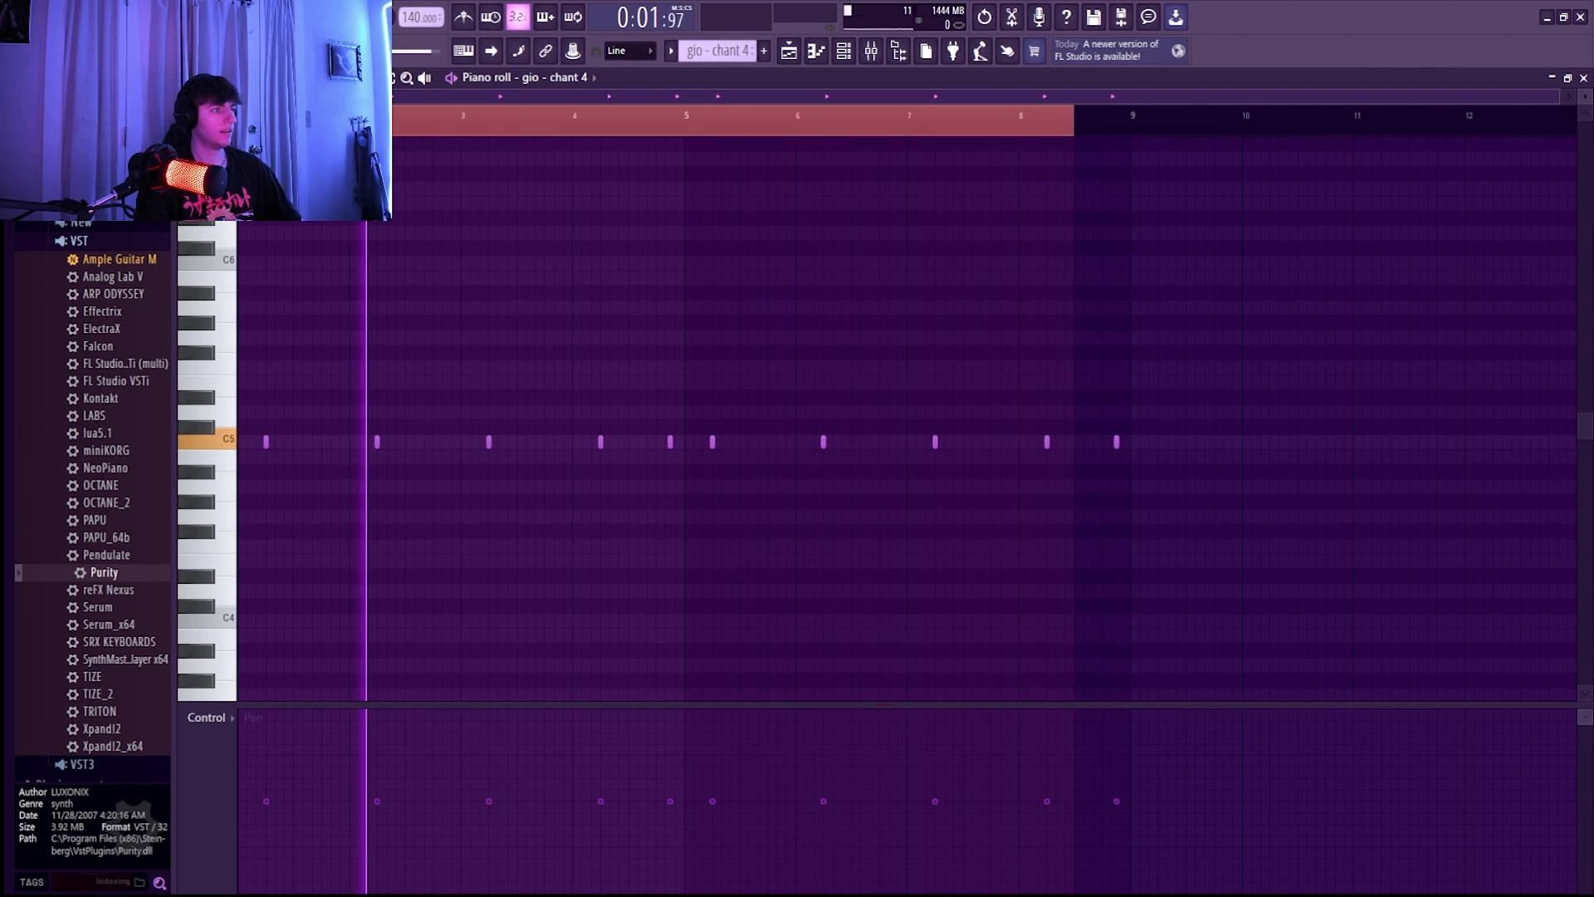
key(space)
key(space)
click(607, 125)
key(space)
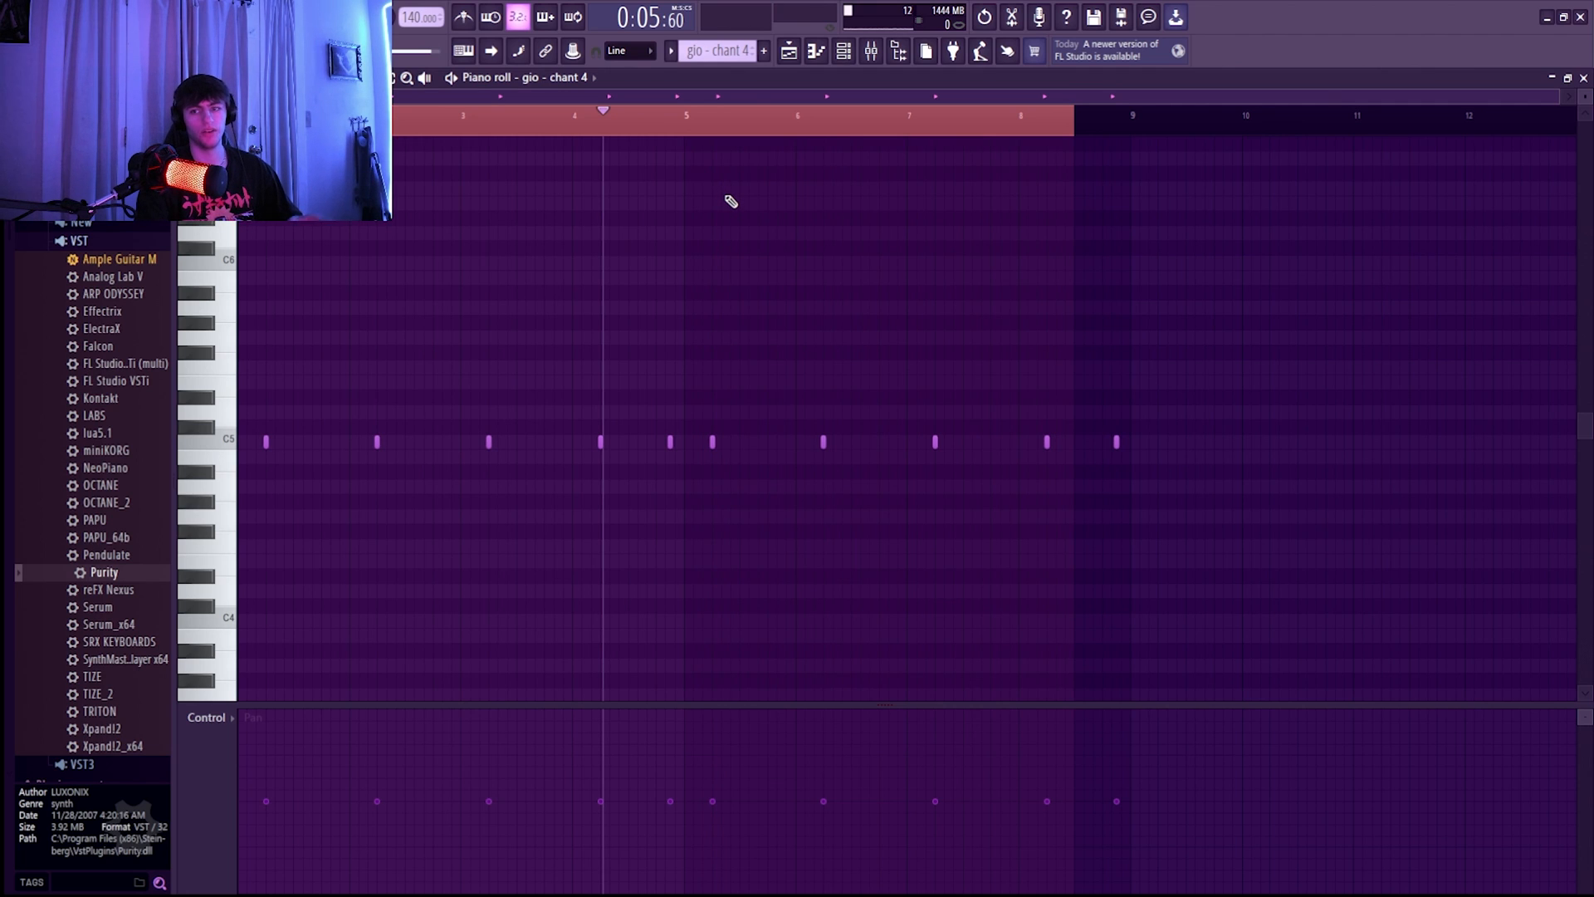
key(F5)
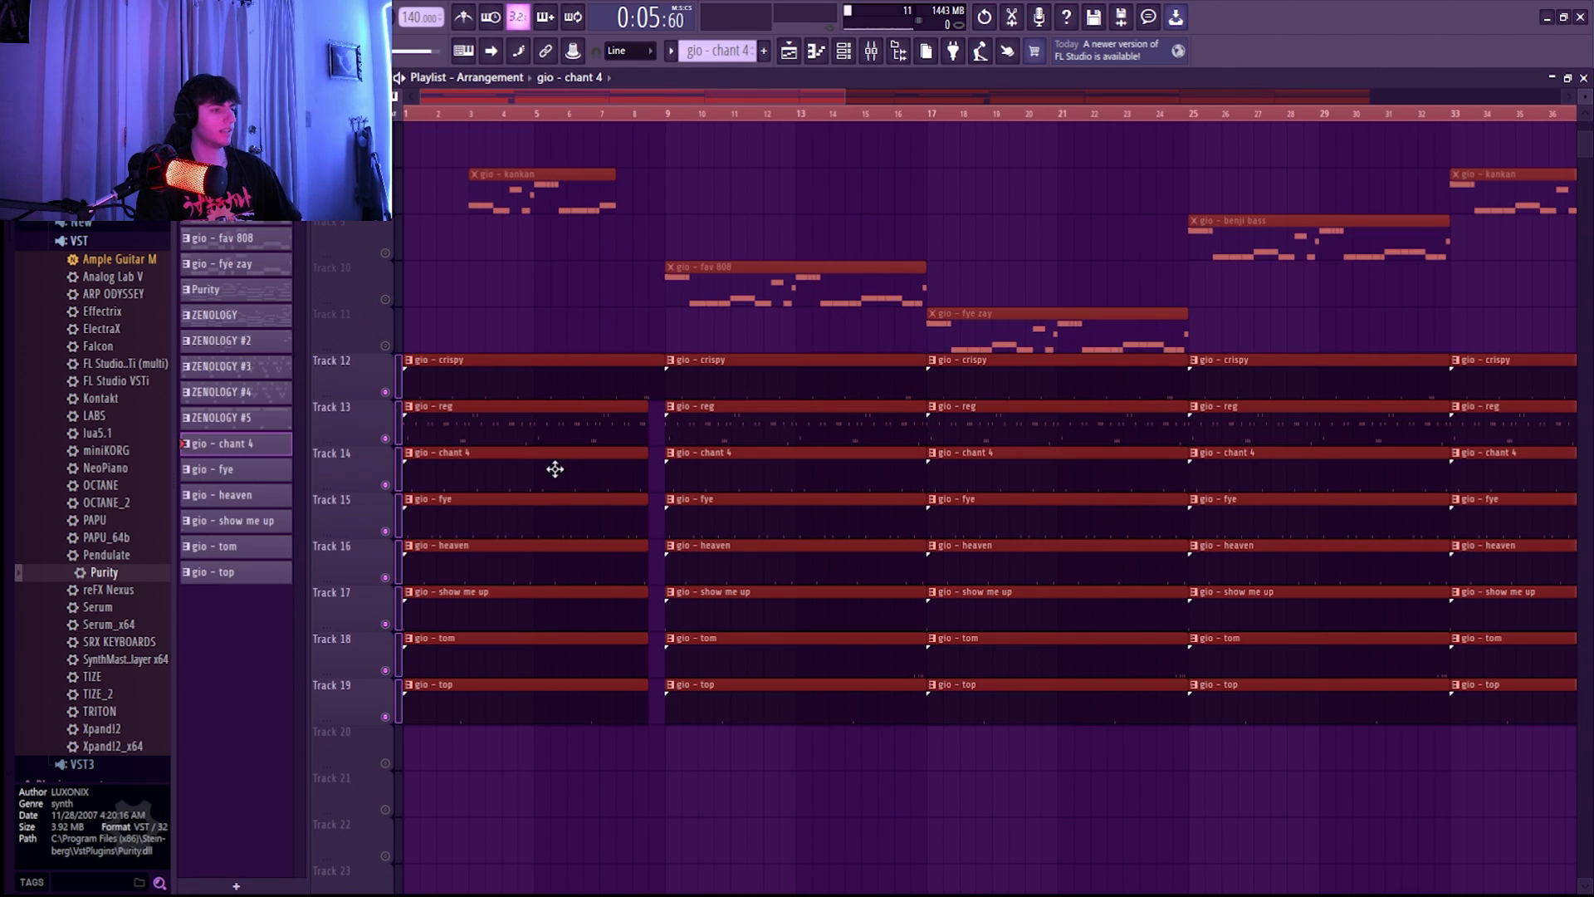
key(F7)
drag(1071, 117, 1113, 119)
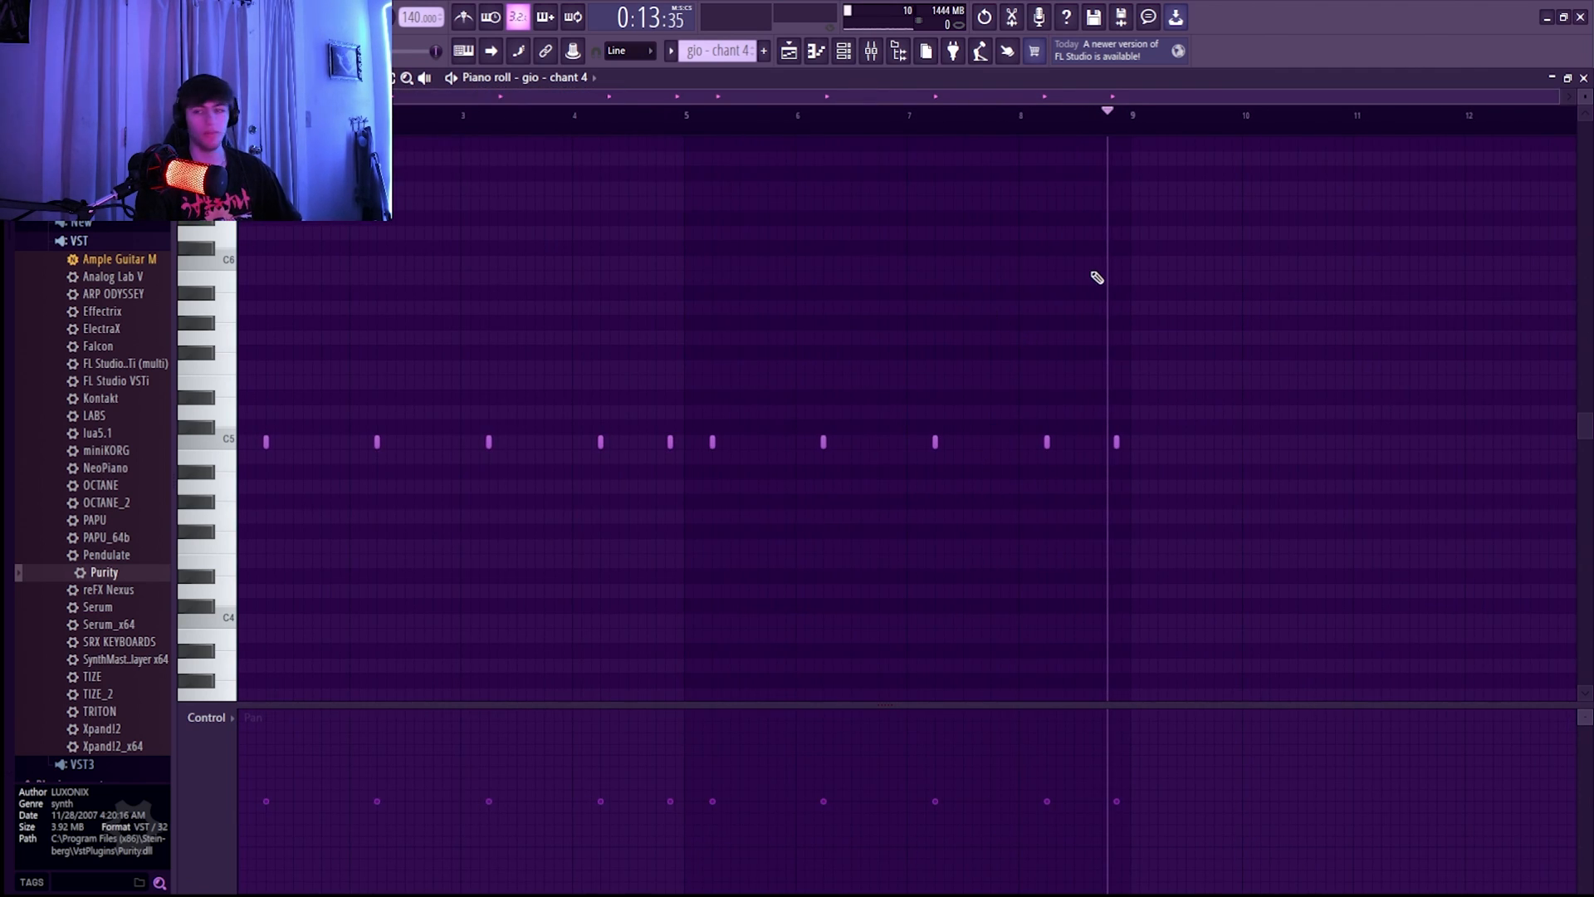
click(790, 56)
Listen to the gio - fye pattern's notes in the piano roll and return to the playlist.
key(space)
double_click(736, 536)
key(space)
click(452, 78)
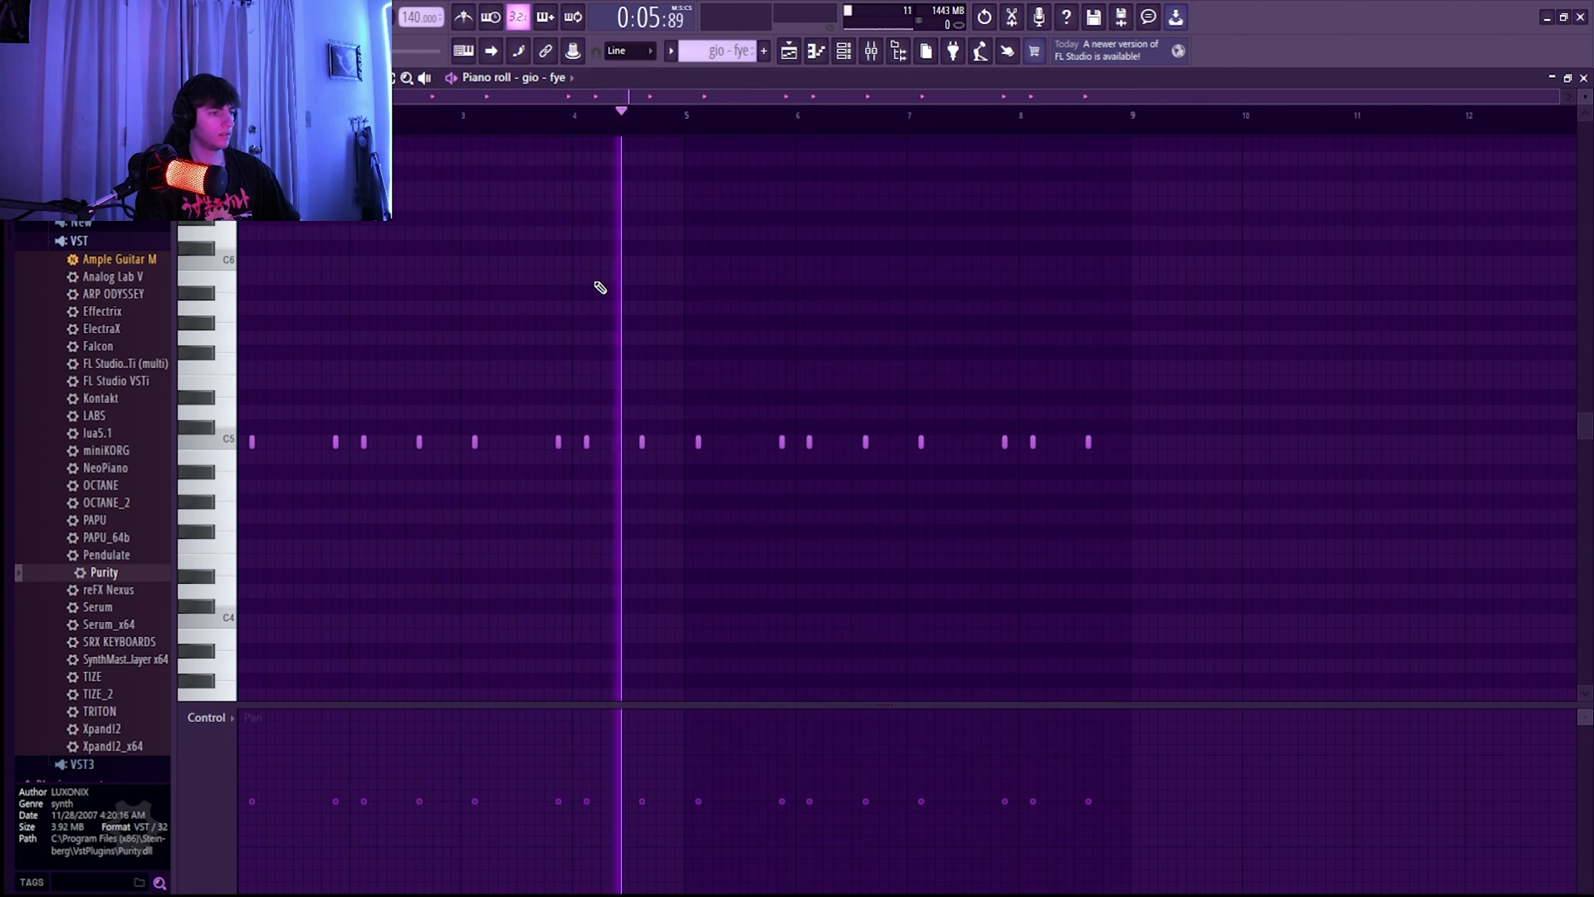
key(space)
key(F5)
Listen to the gio - heaven pattern in the piano roll and view the notes of gio - show me up.
double_click(501, 572)
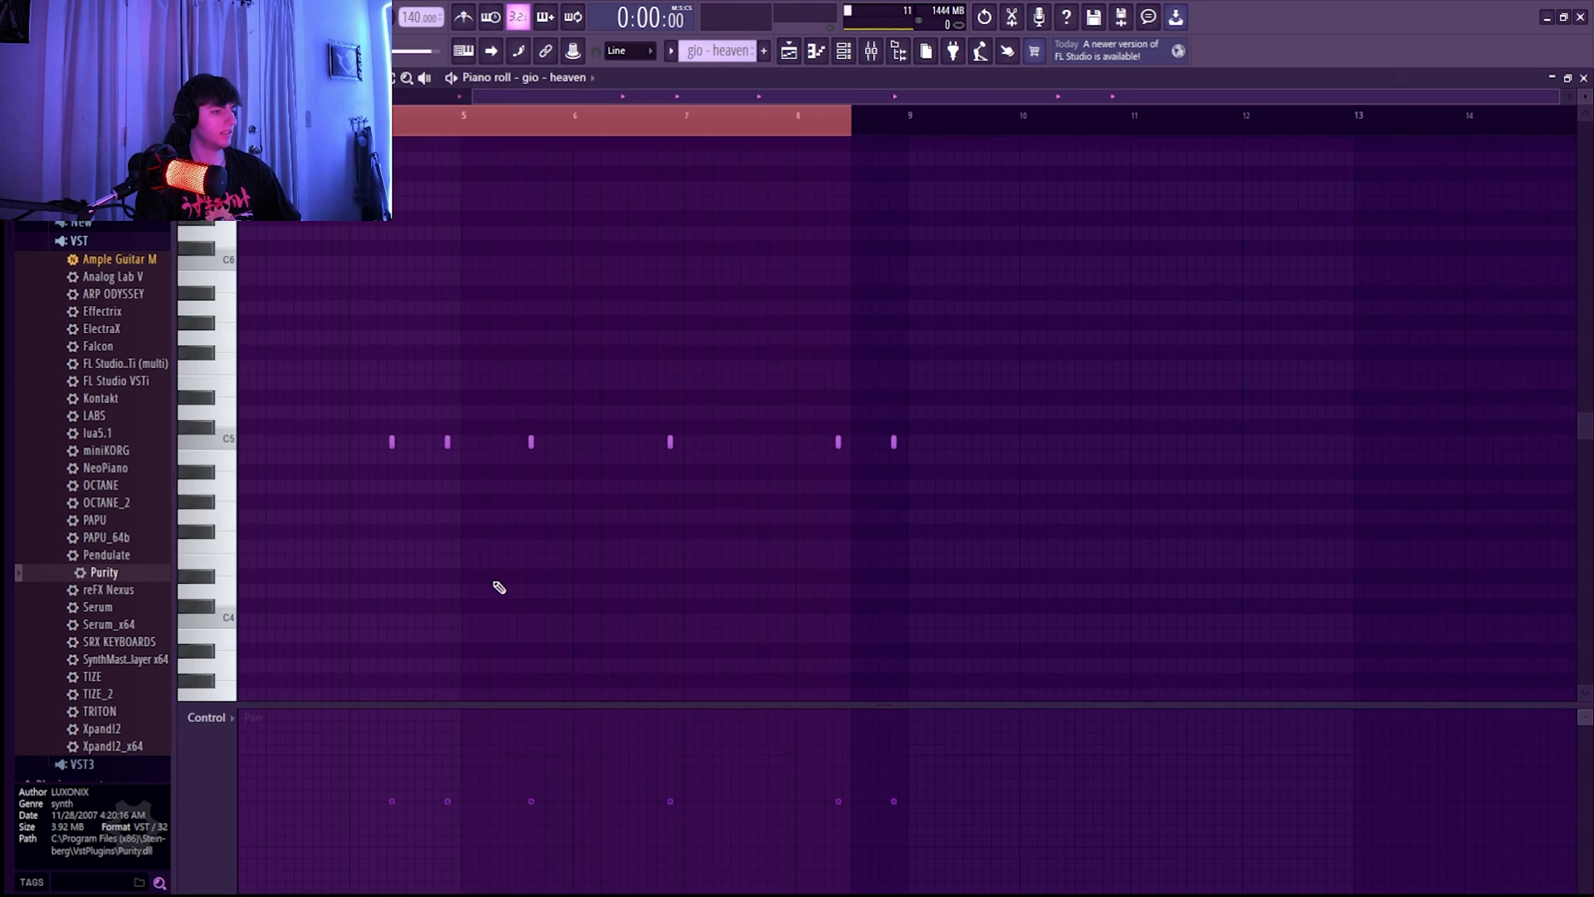
key(space)
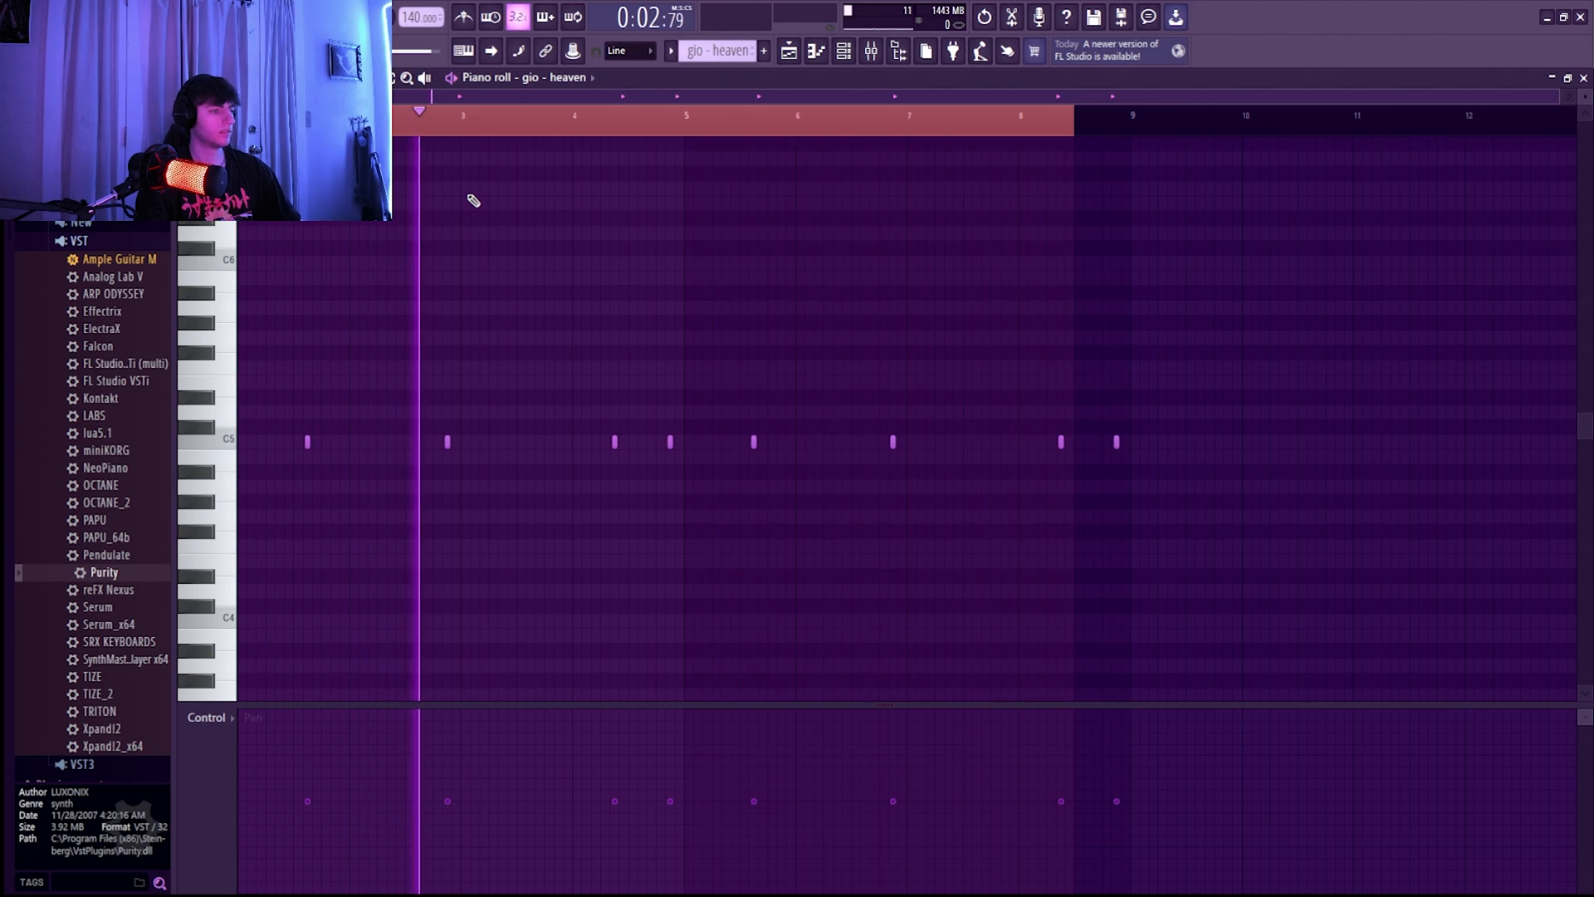
click(797, 54)
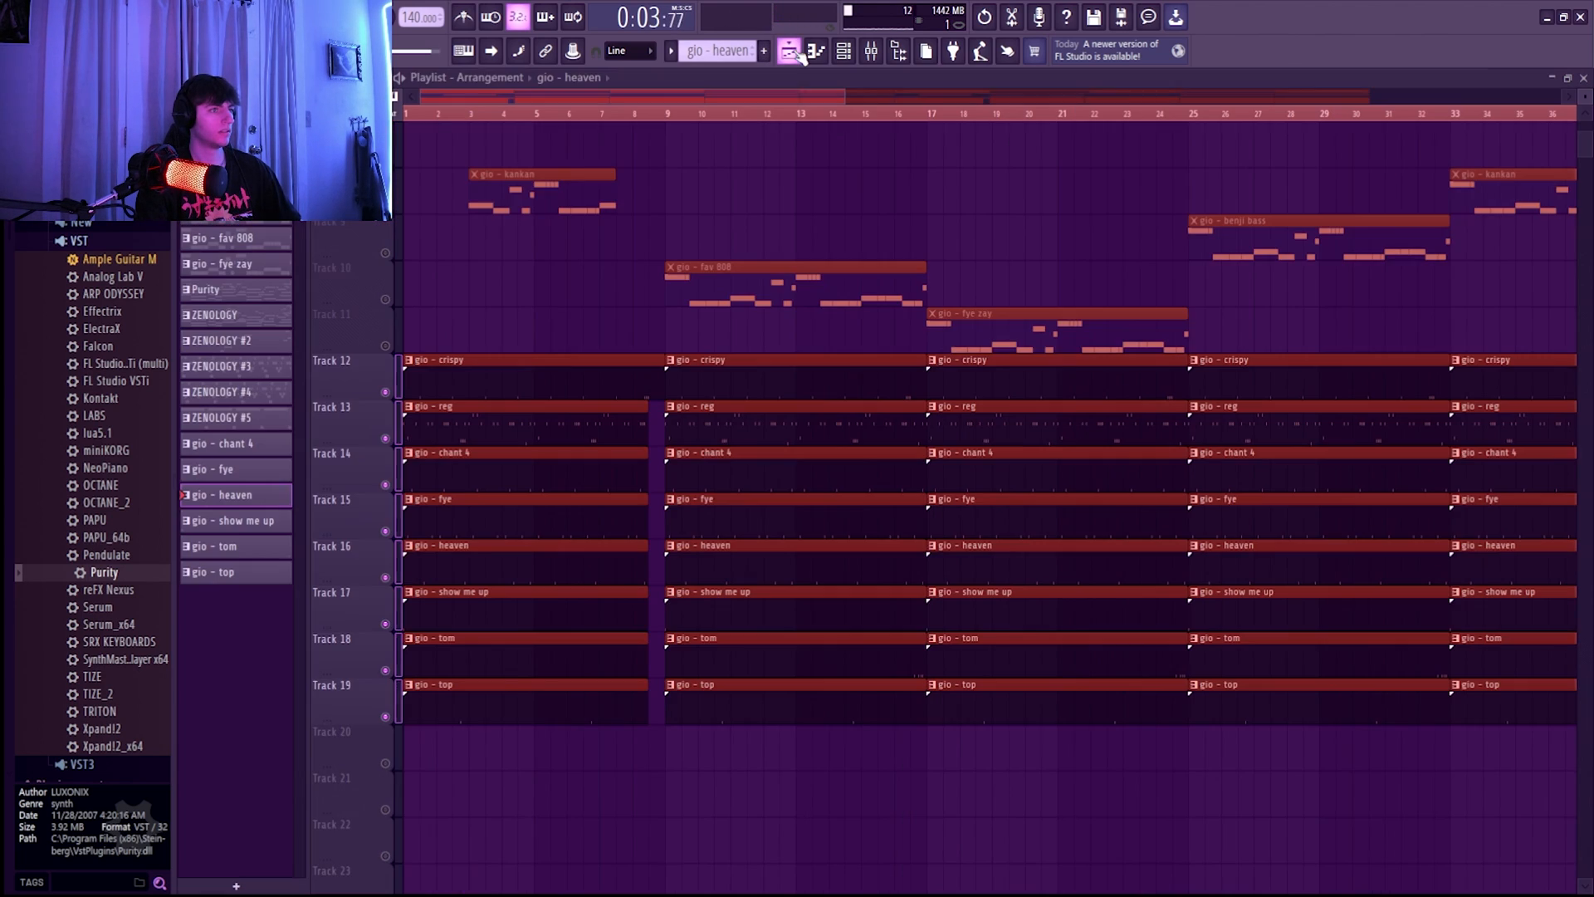
double_click(480, 613)
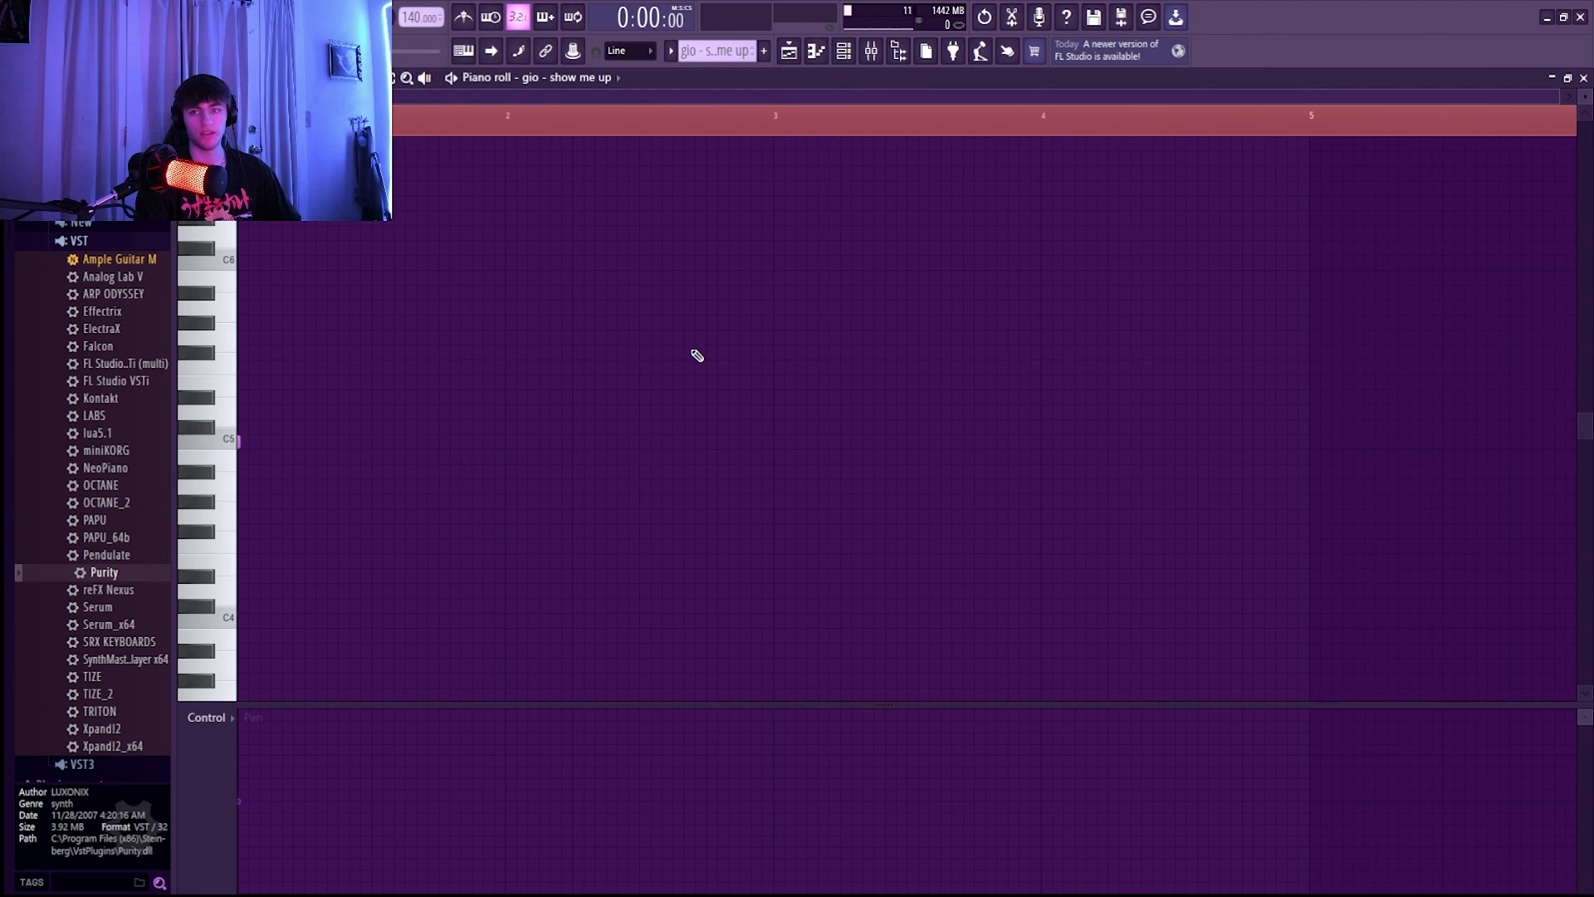
click(795, 53)
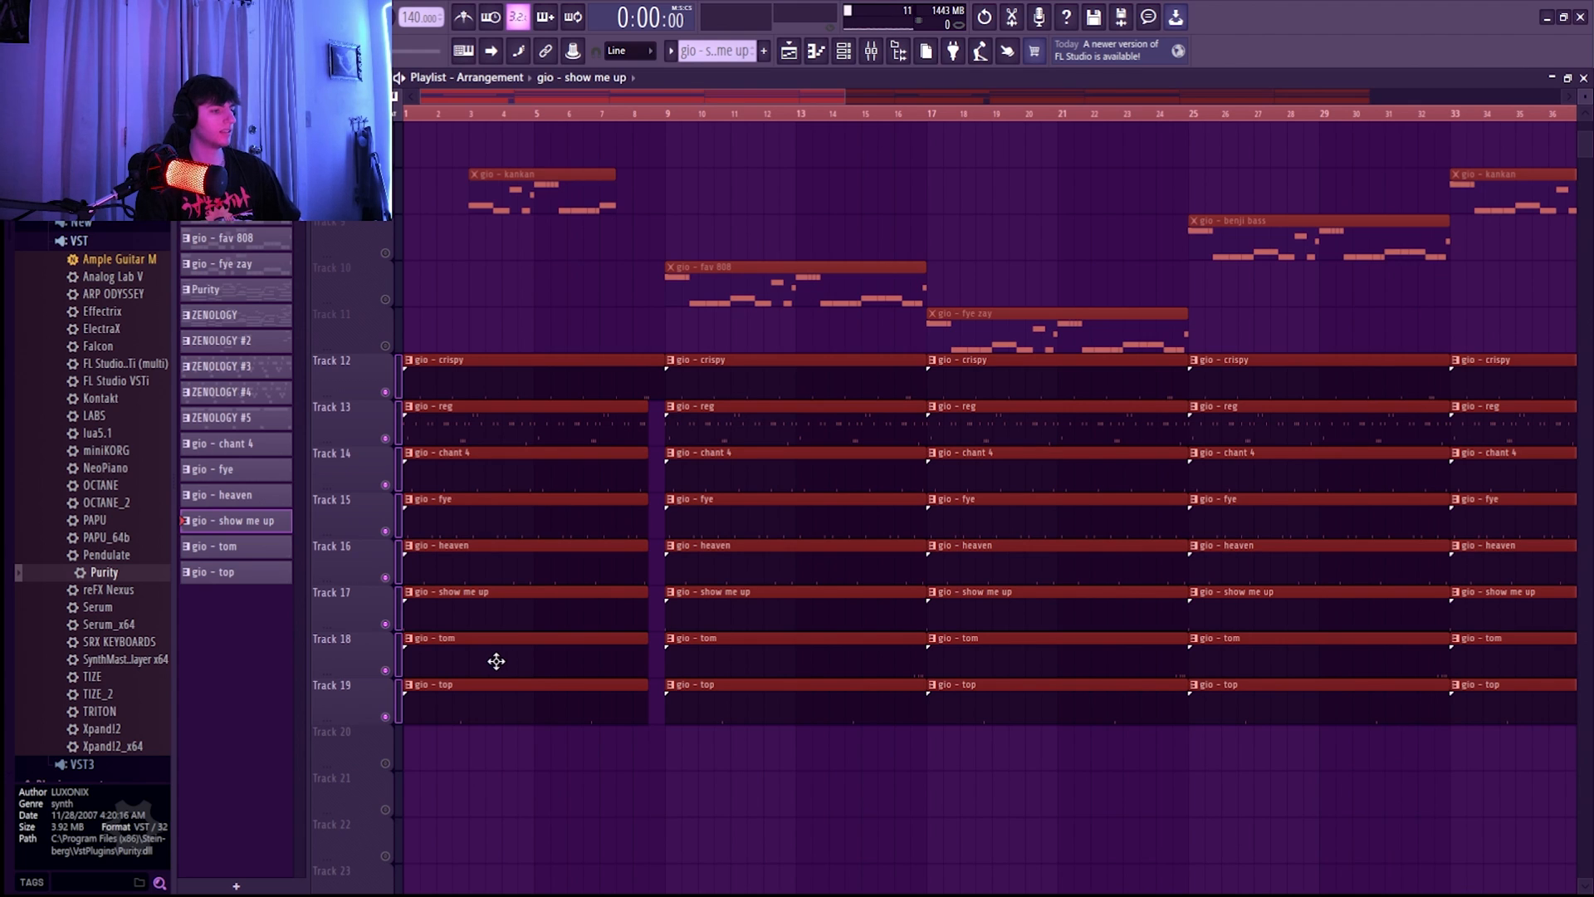
Open gio - tom in the piano roll, play its notes just before bar 9, and return to the playlist.
double_click(544, 661)
click(1074, 120)
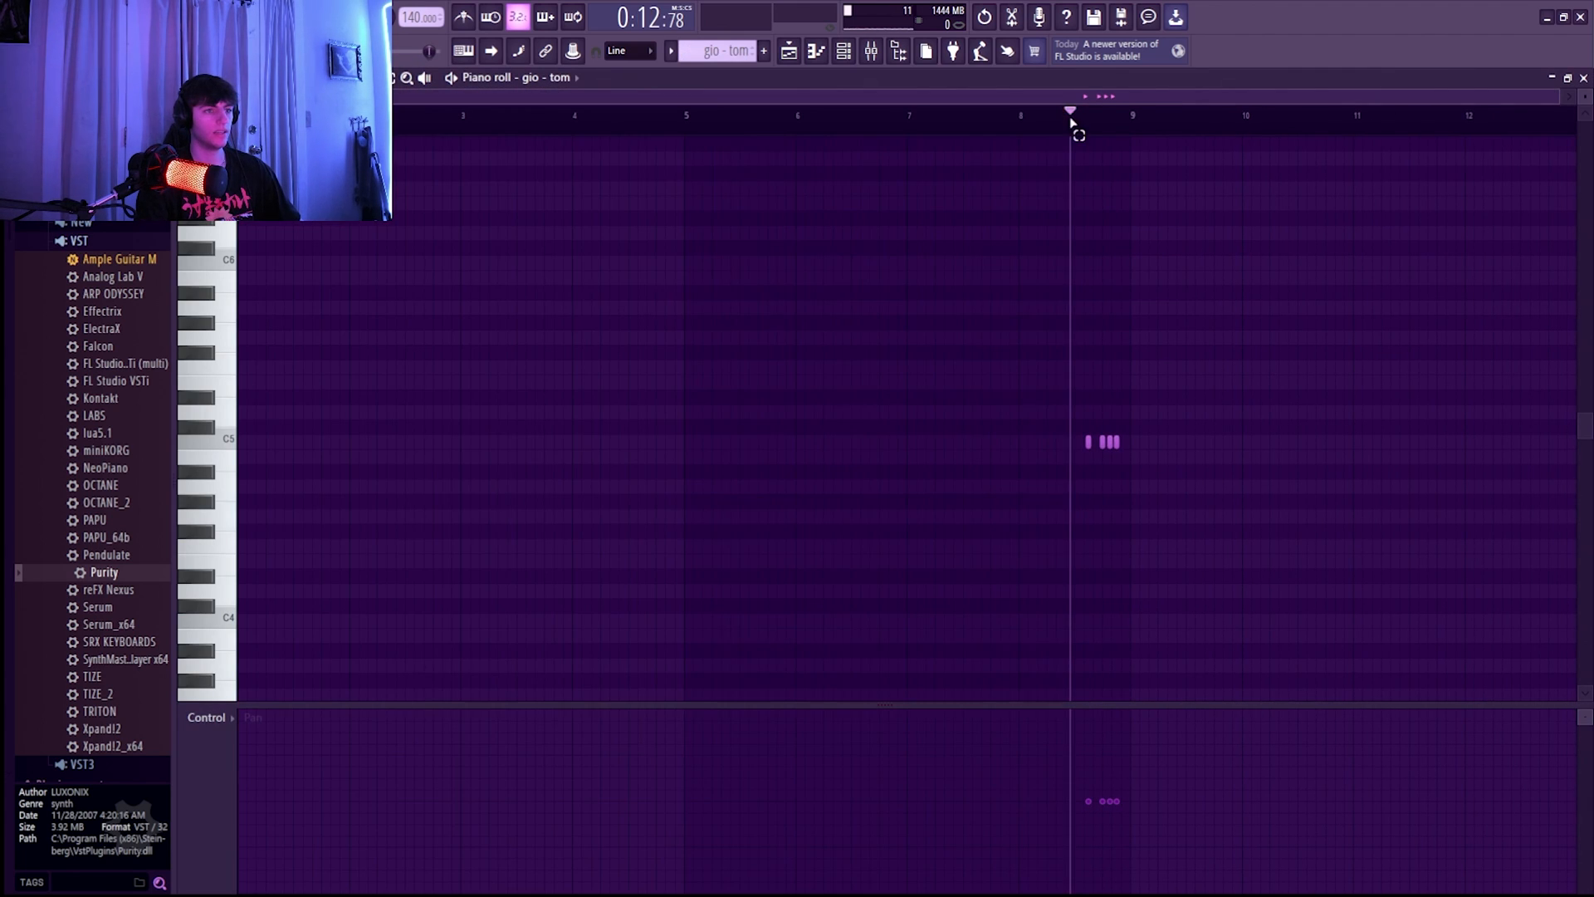
scroll(1156, 569, up, 3)
key(space)
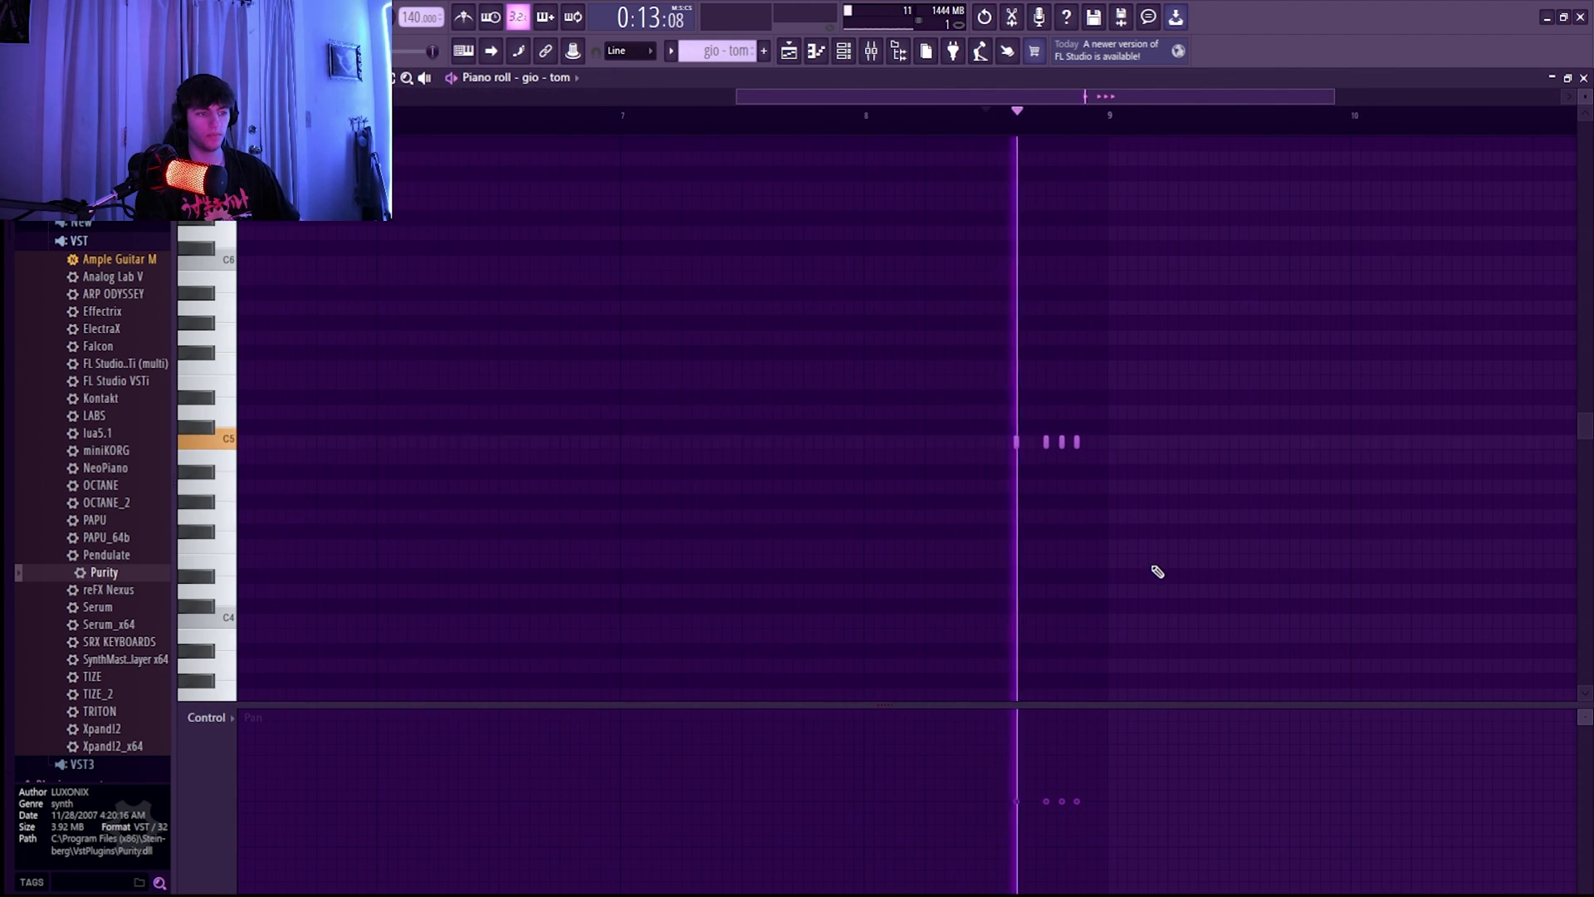
key(space)
click(790, 52)
Open gio - top in the piano roll and play its first hit near bar 3.
double_click(590, 685)
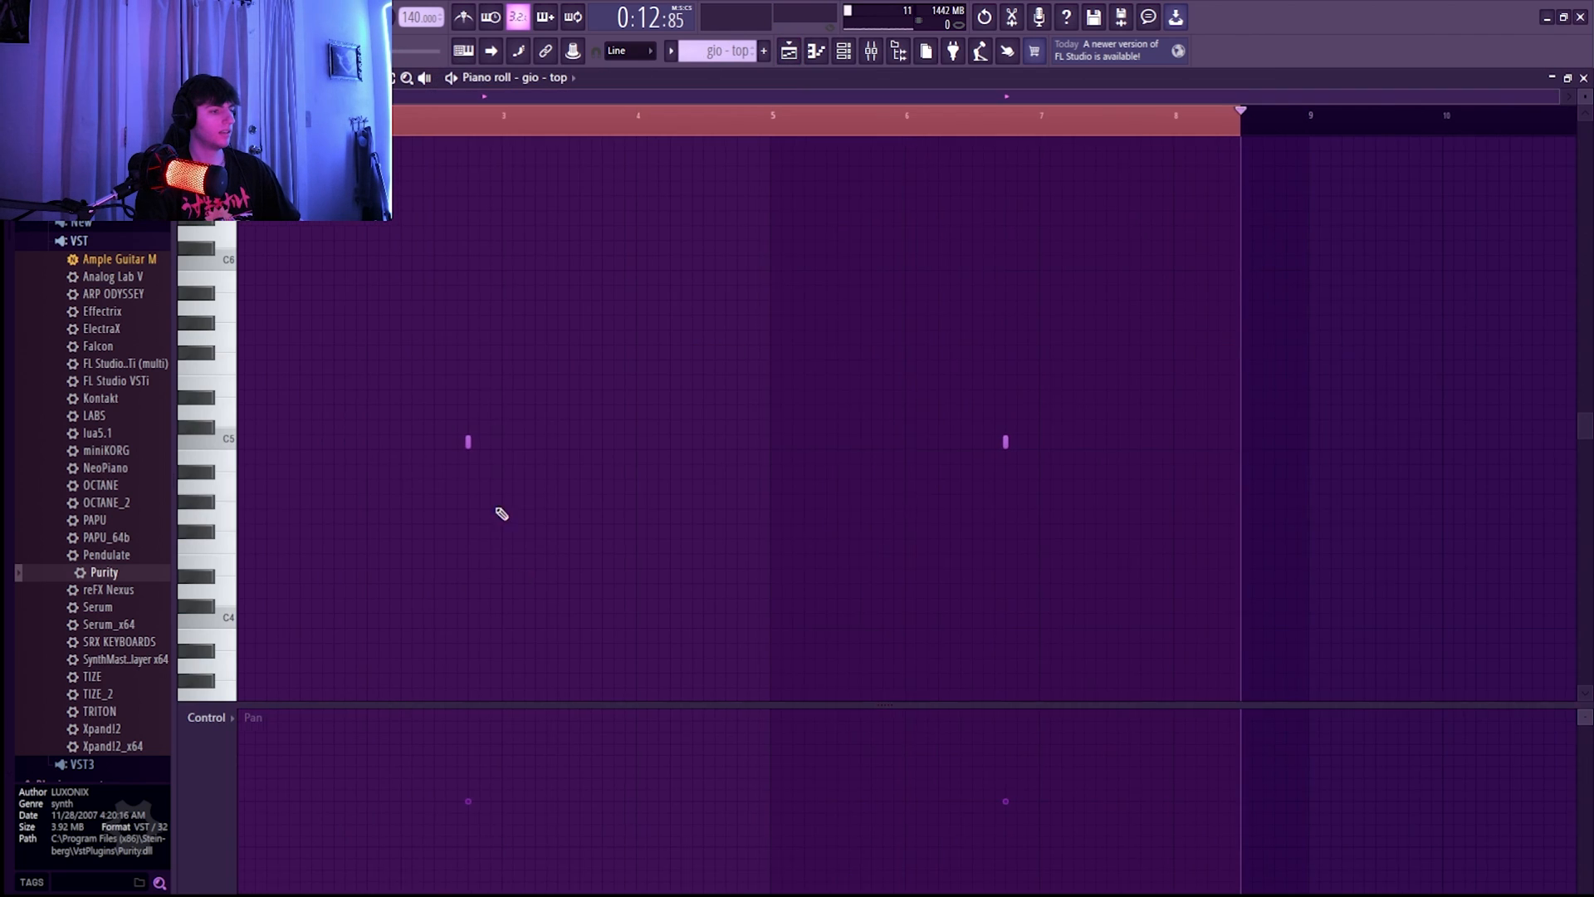
click(456, 121)
key(space)
key(space)
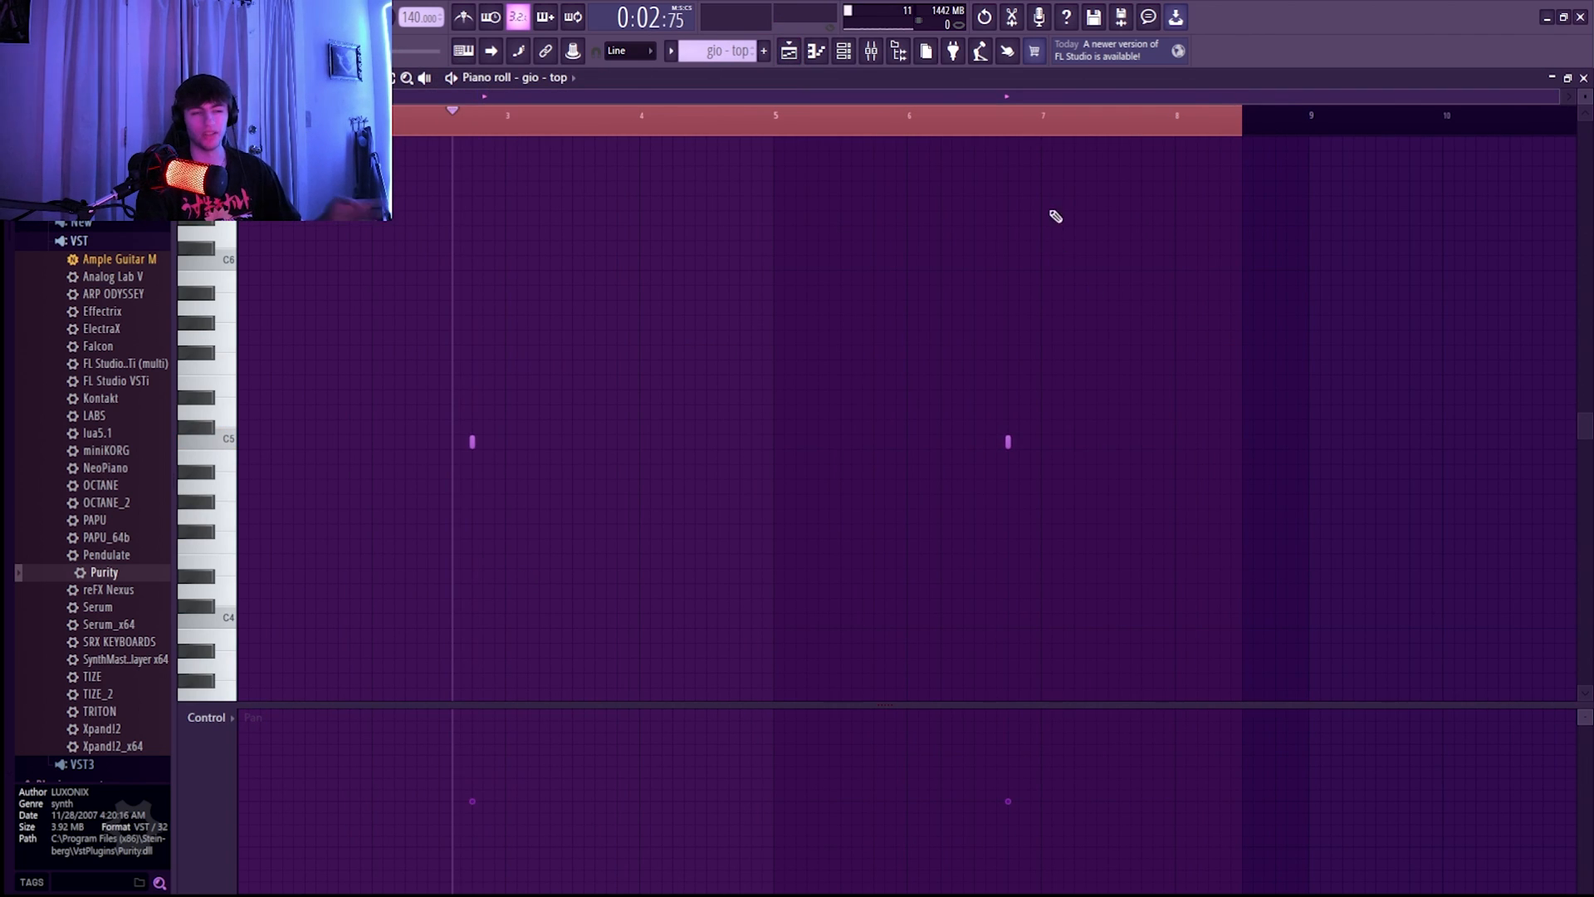
Play the drum tracks together in the playlist arrangement and stop playback.
click(790, 52)
scroll(484, 113, down, 2)
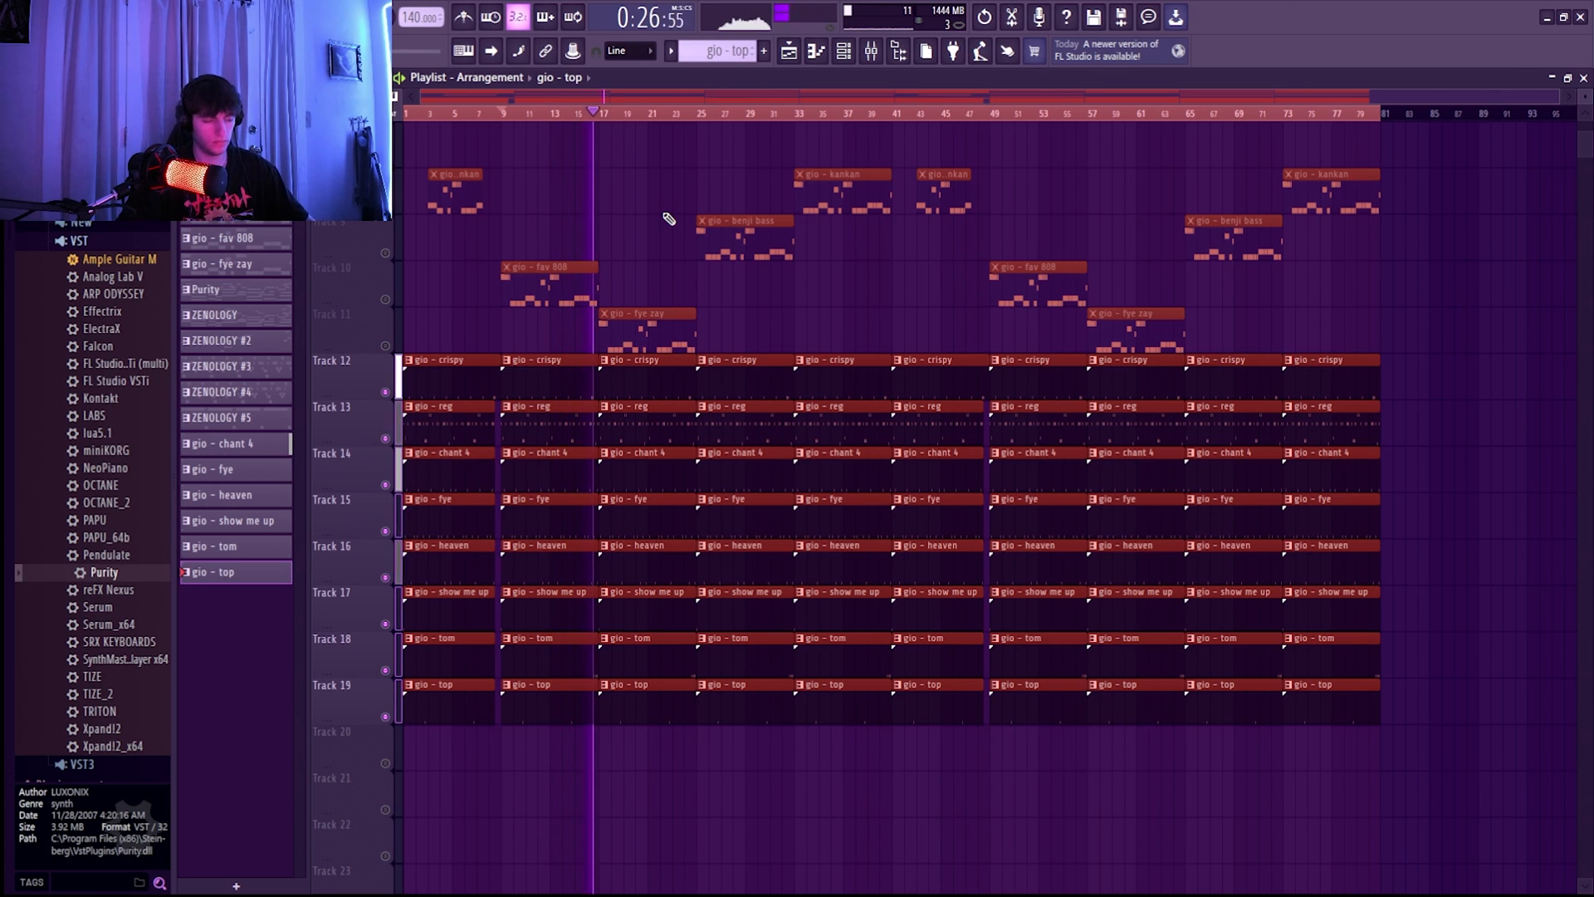
key(space)
Leave only bass tracks 7 to 11 unmuted and play the gio - fav 808 notes in the piano roll.
scroll(434, 562, up, 3)
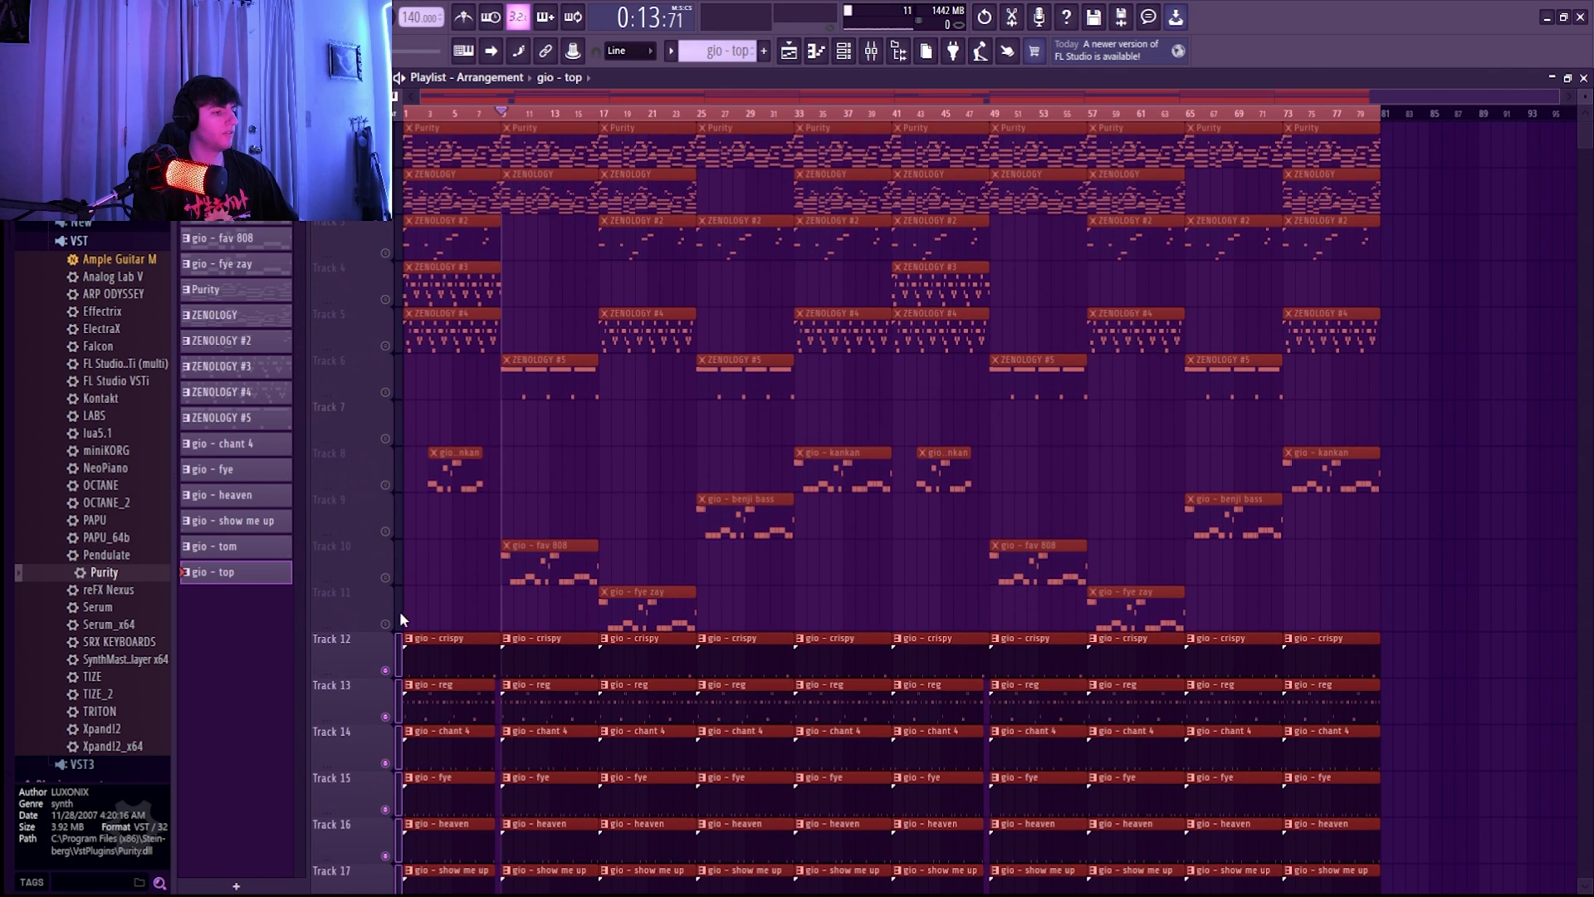
right_click(391, 439)
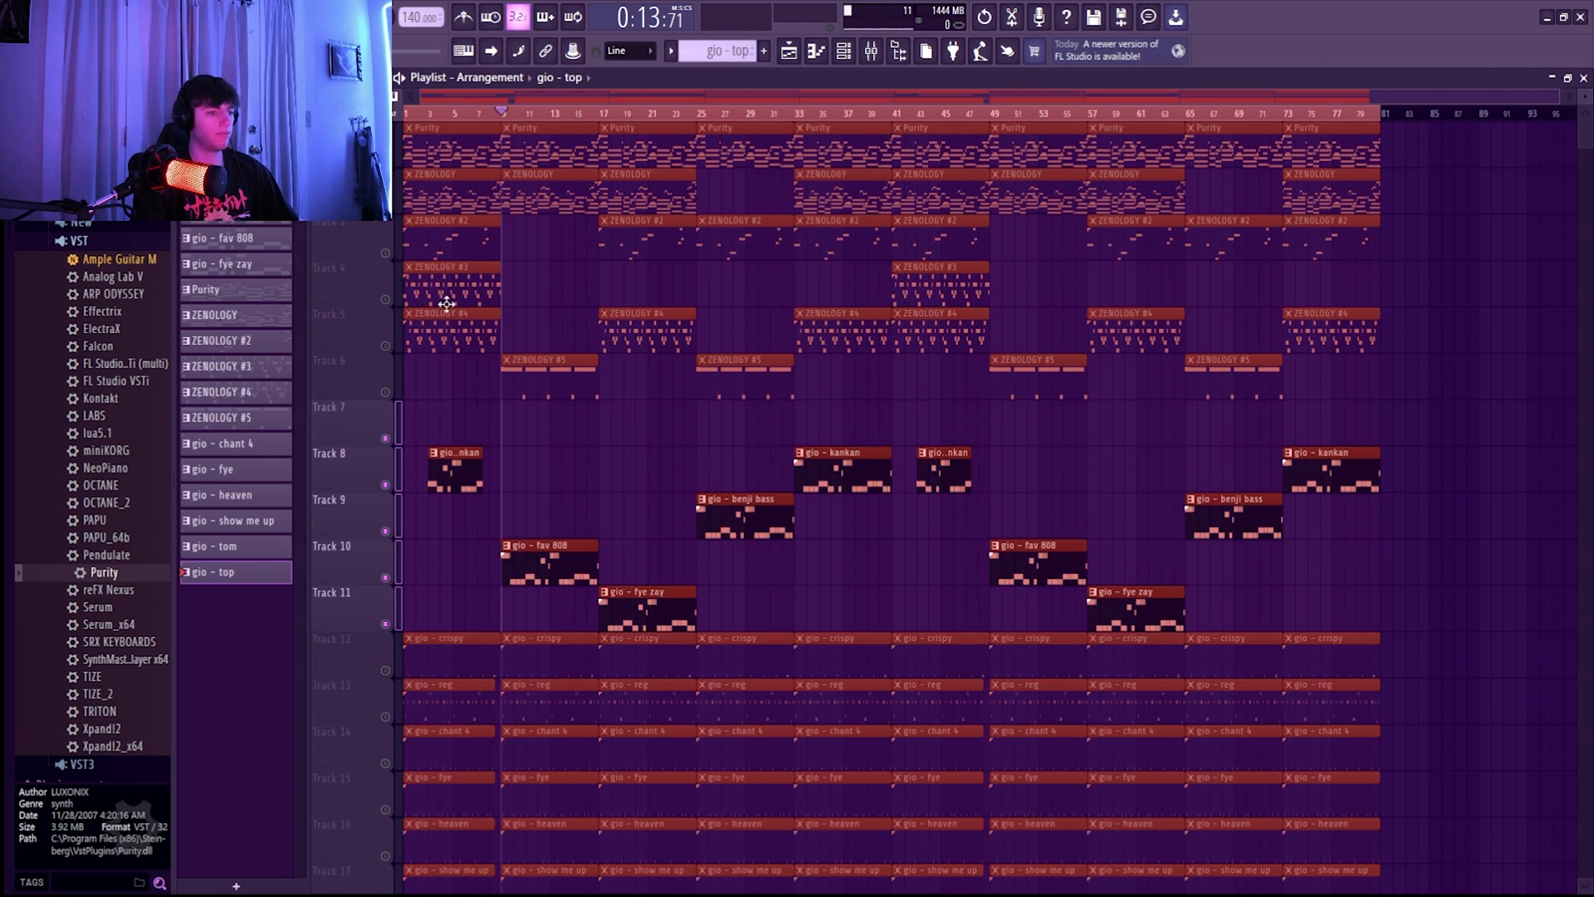
drag(421, 115, 508, 150)
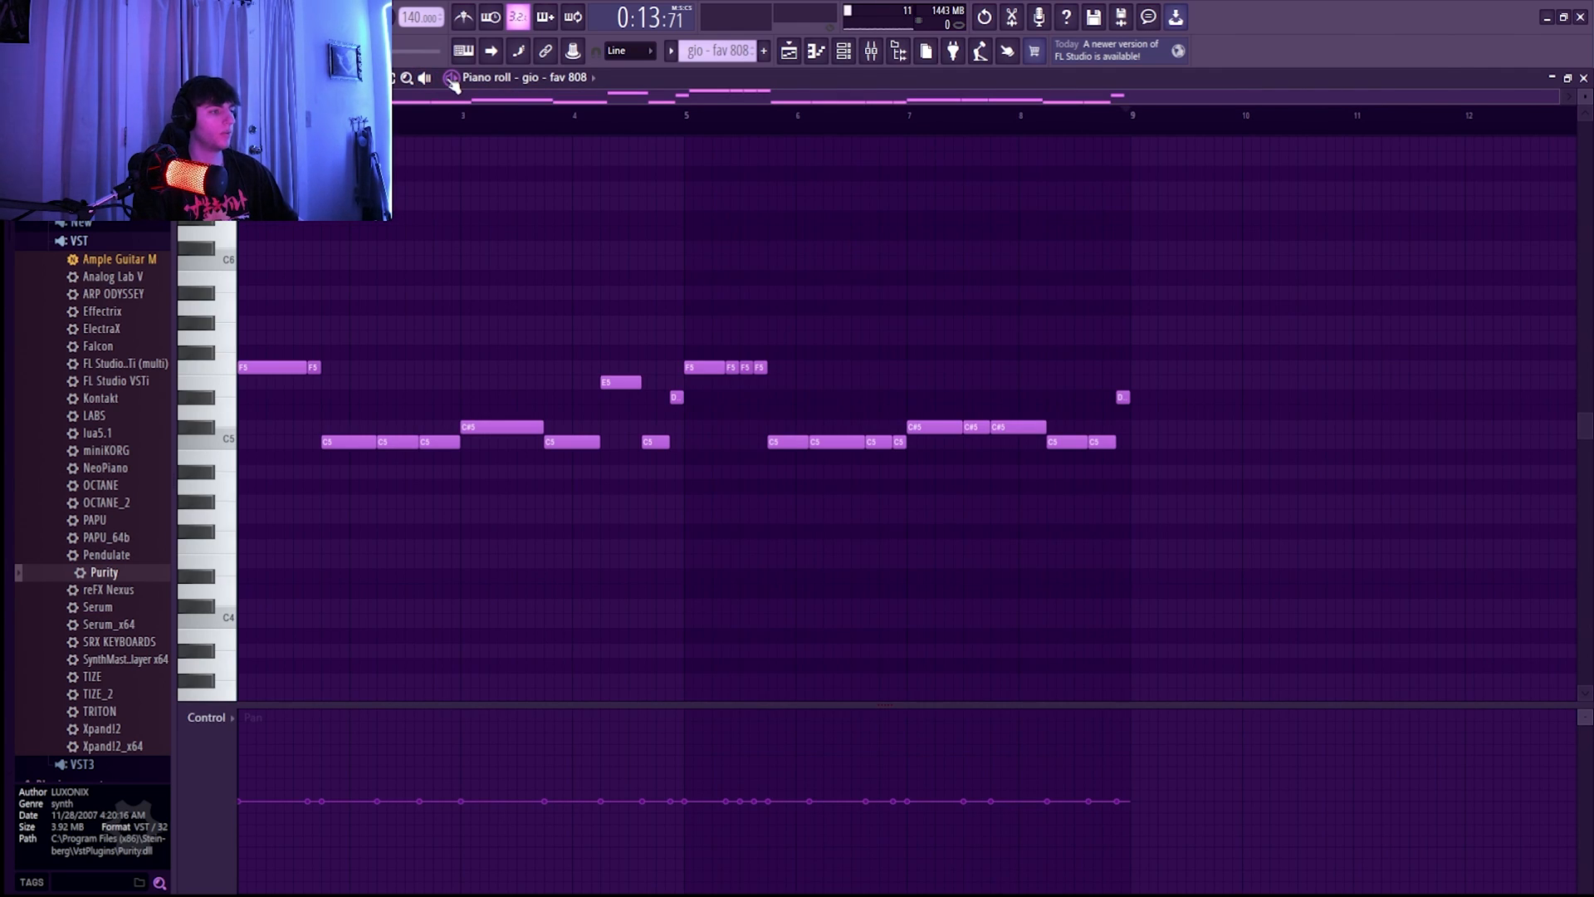
key(space)
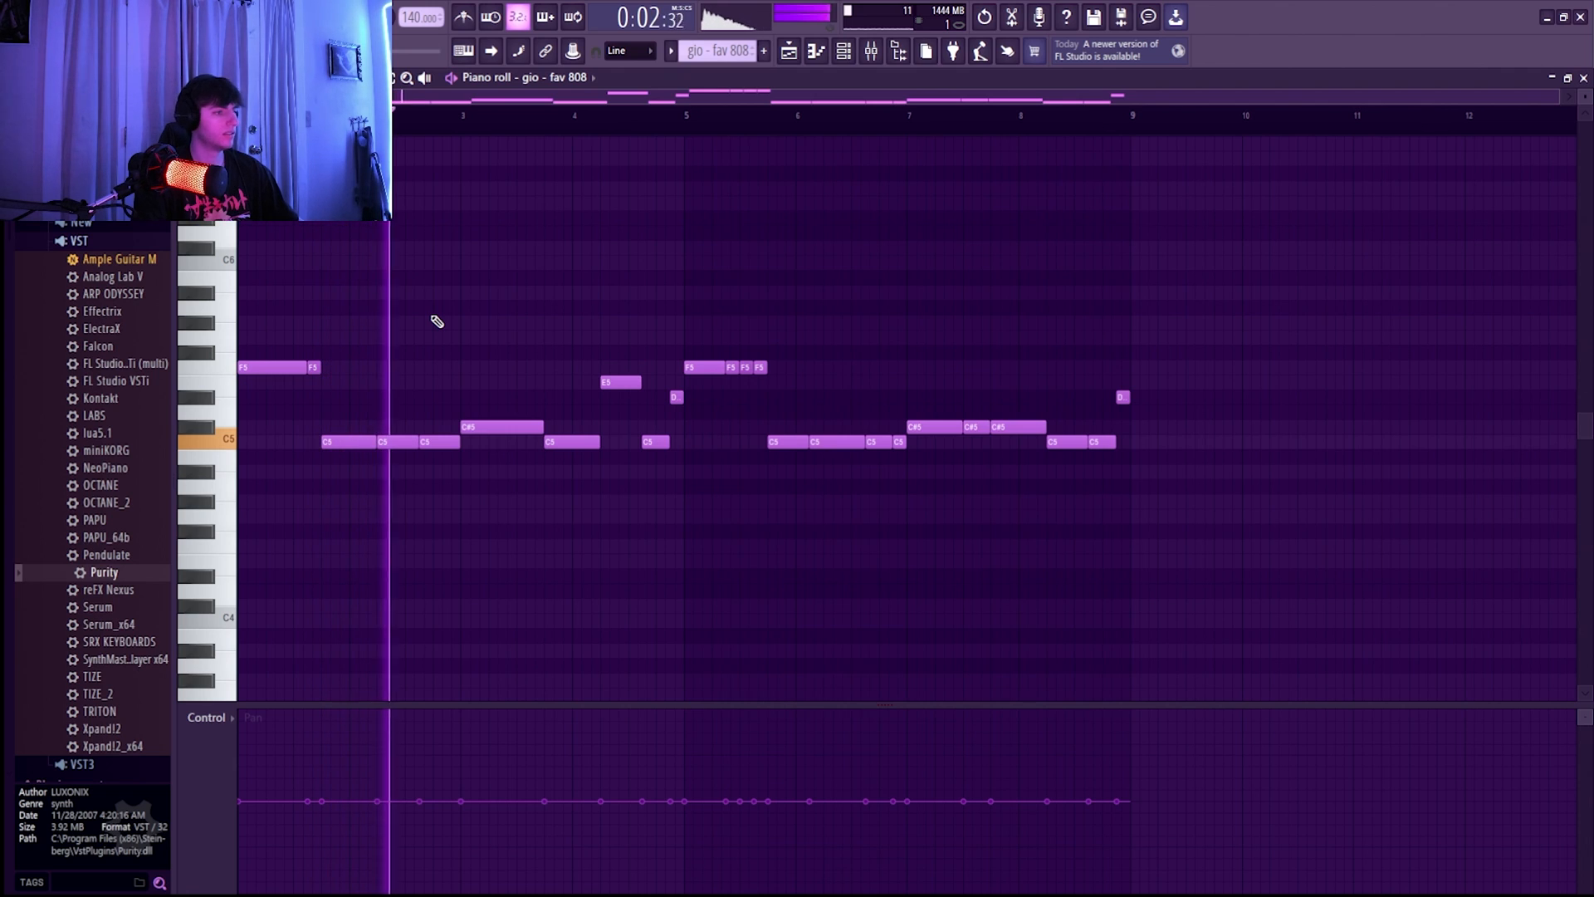
Show note velocities below the gio - fav 808 notes, raise the last short F5 note's velocity after bar 5, and stop playback.
click(206, 717)
click(241, 759)
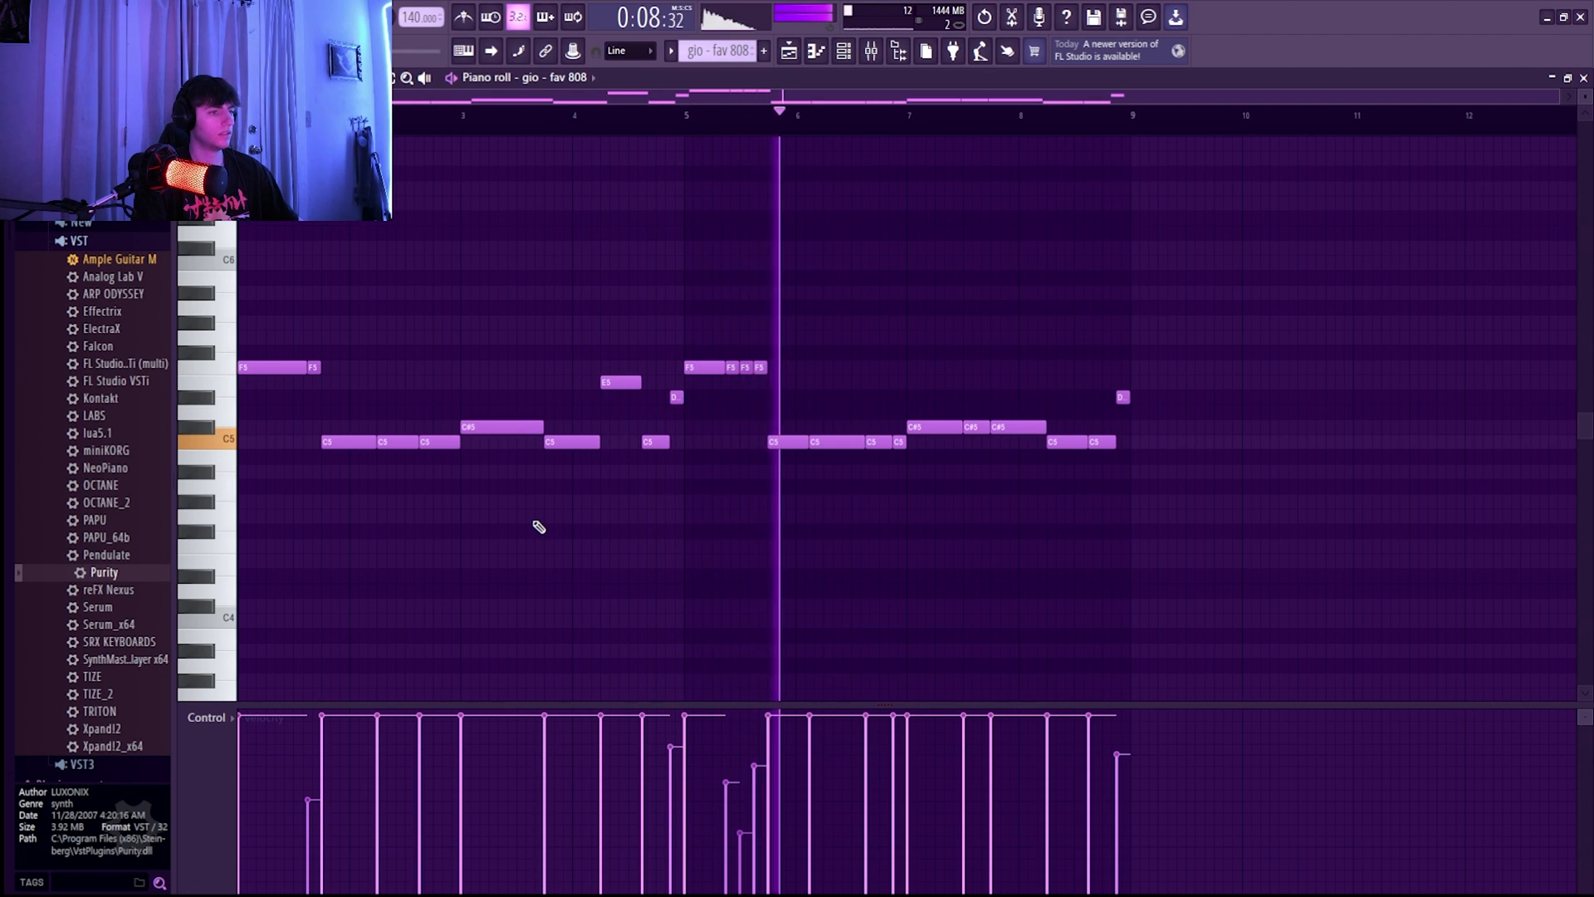
click(757, 746)
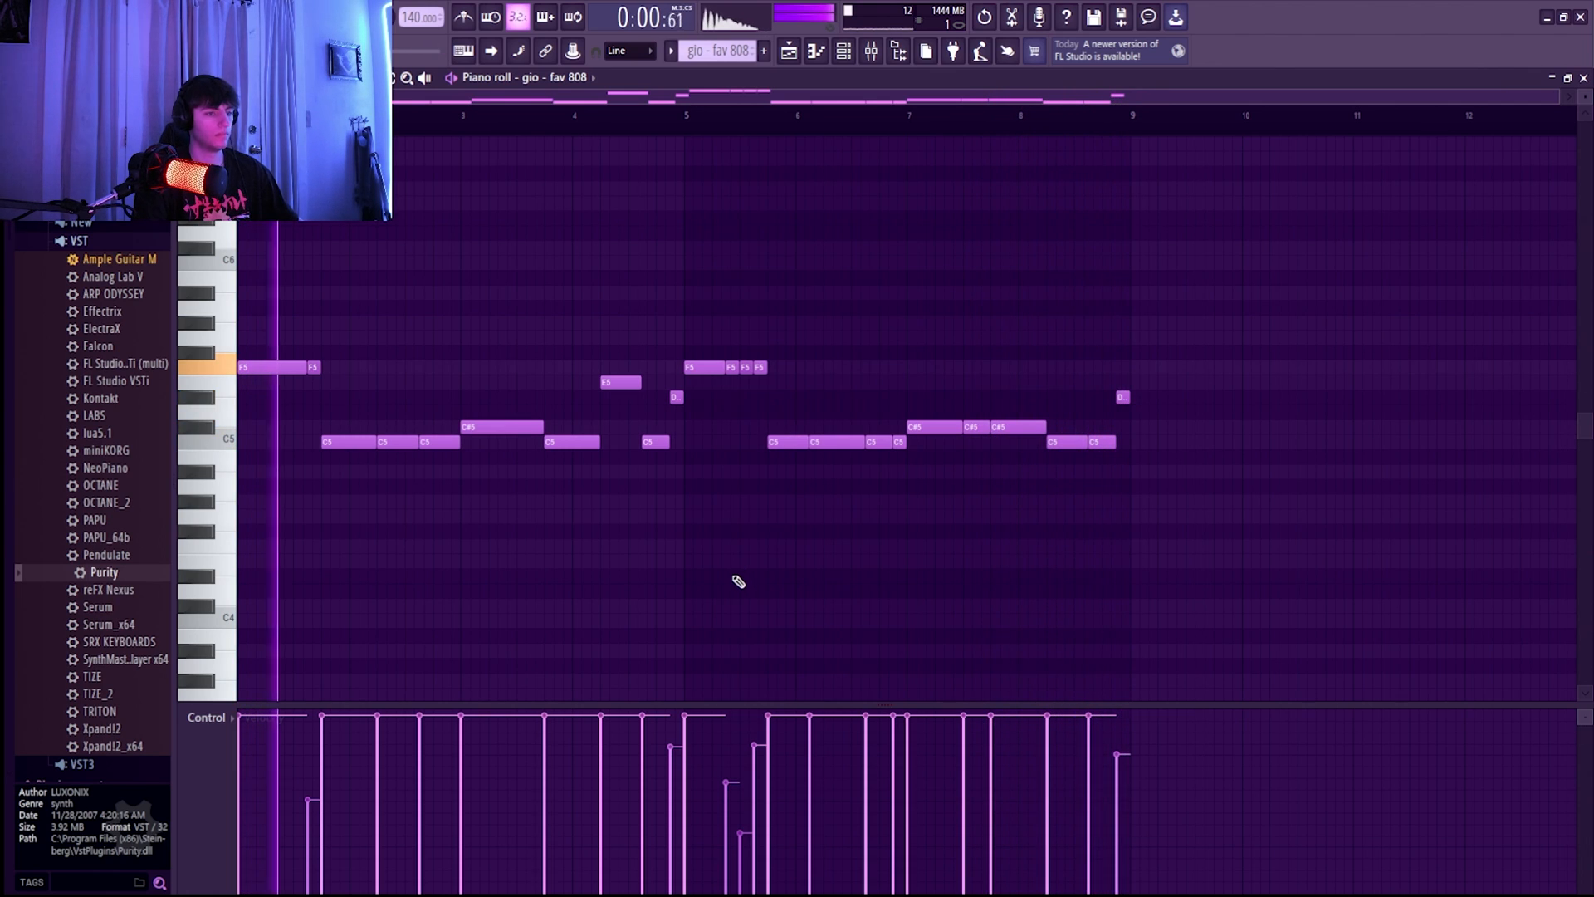
key(space)
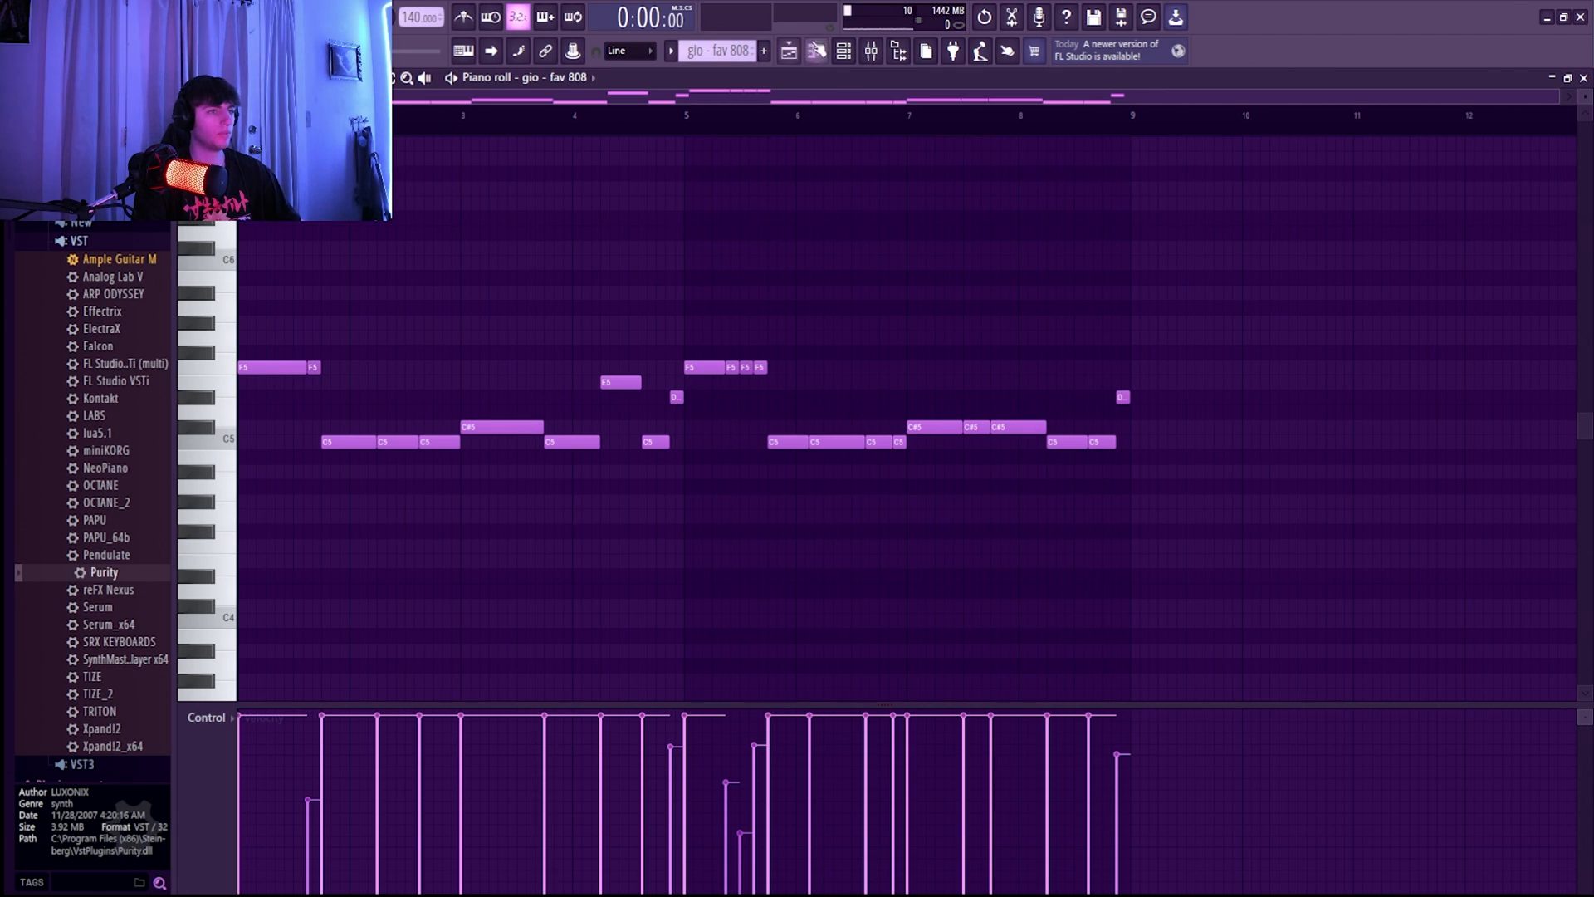
Open the ZENOLOGY pattern from the playlist to examine its chord and melody notes, and return to the playlist.
click(790, 53)
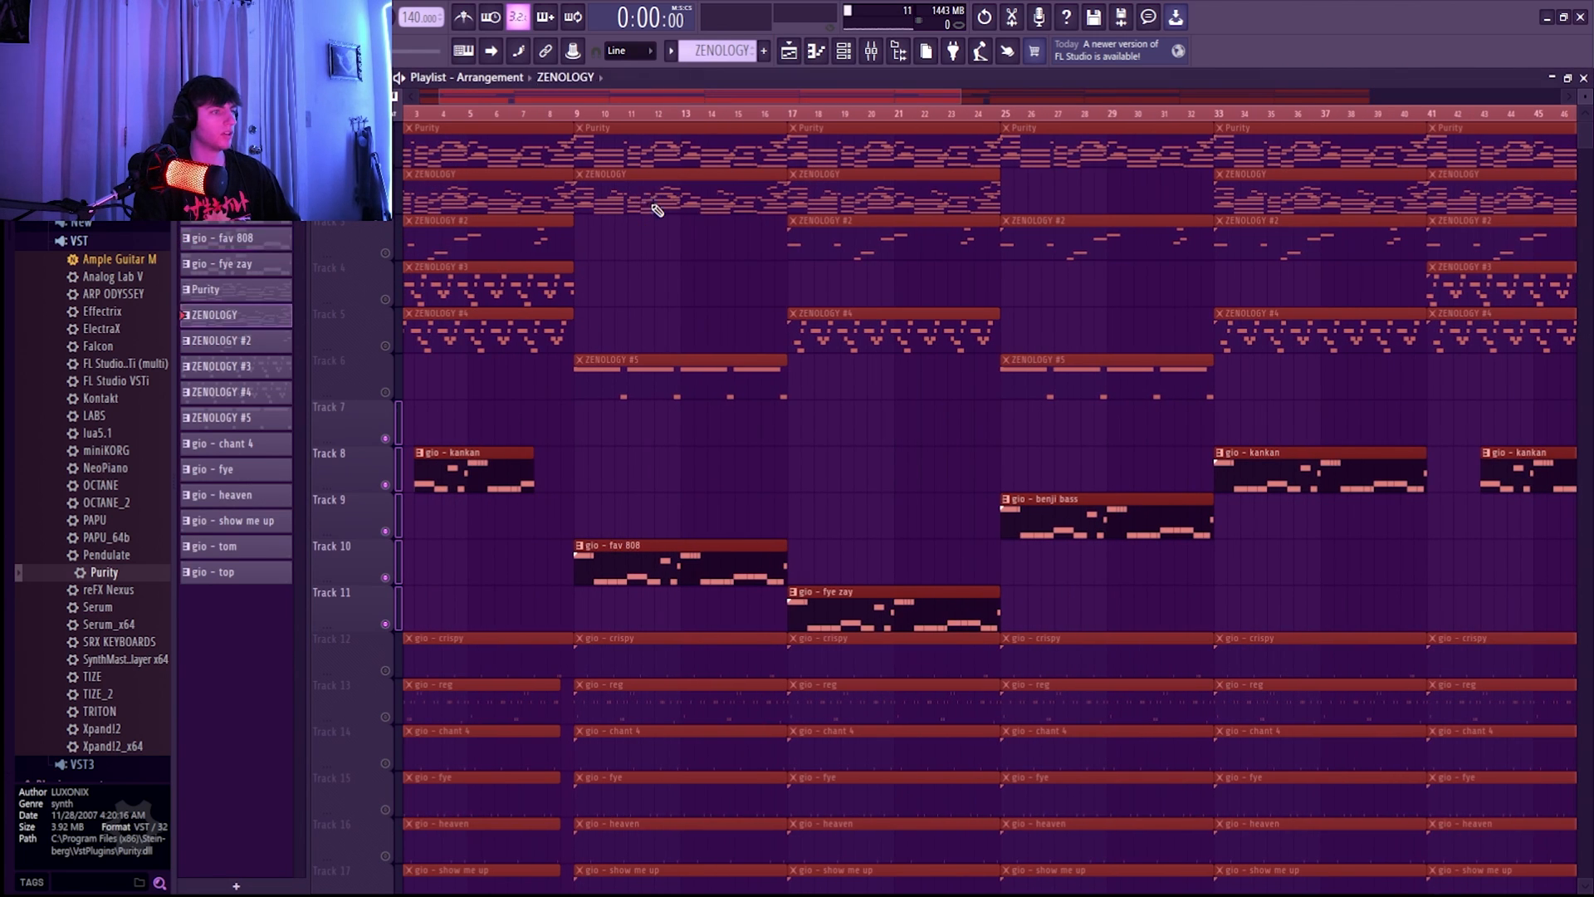
double_click(650, 204)
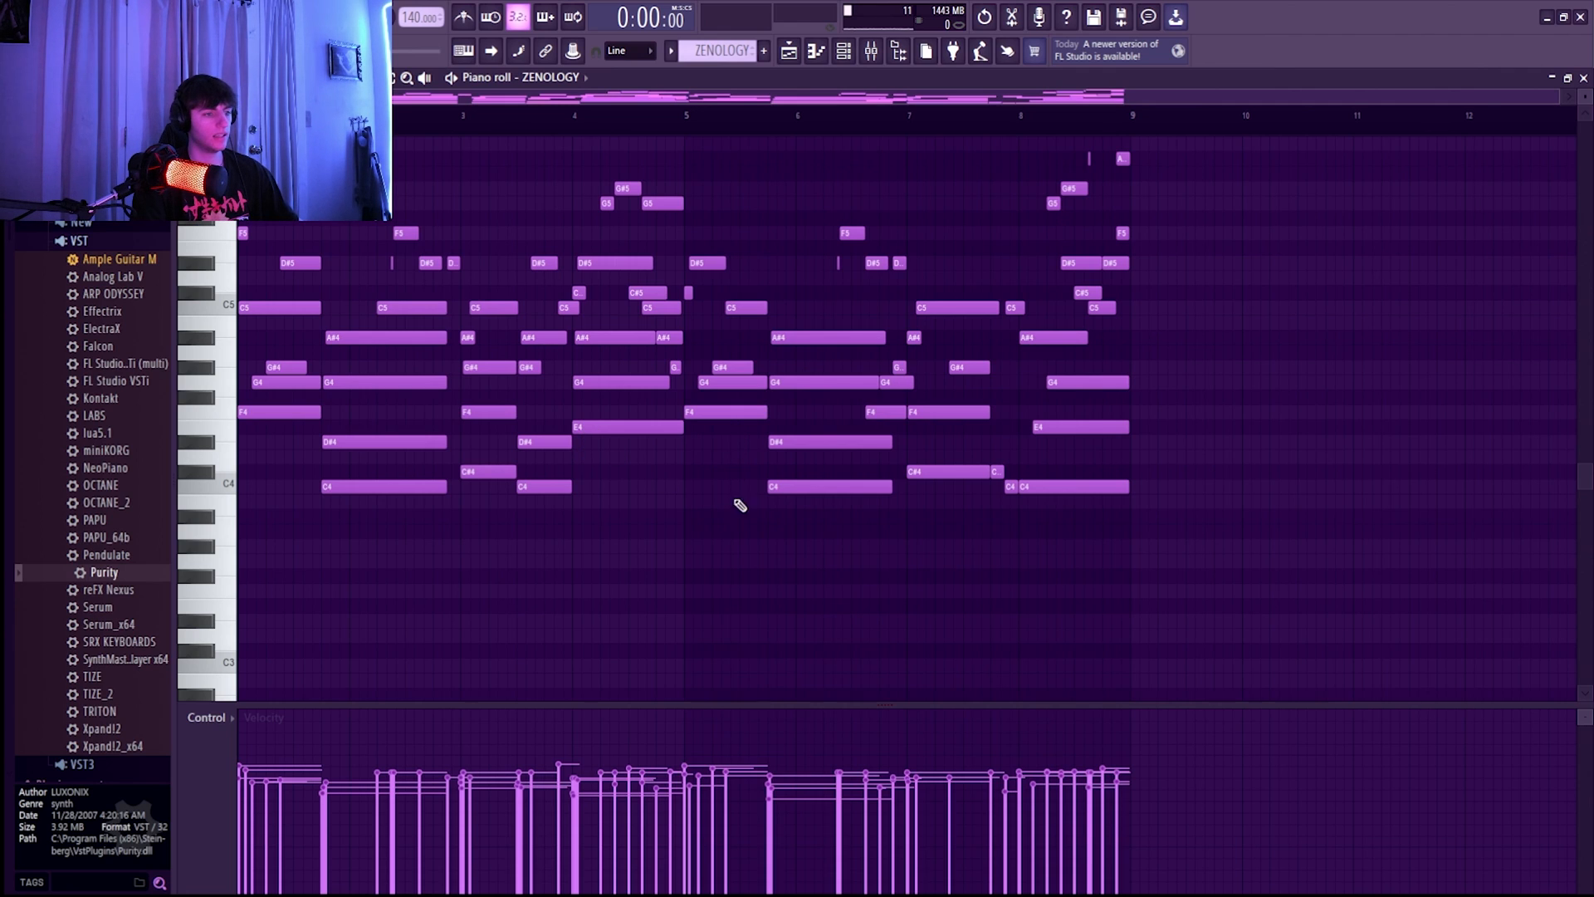
click(789, 51)
Open gio - fye zay in the piano roll, play its first notes, and return to the playlist with playback stopped.
double_click(859, 588)
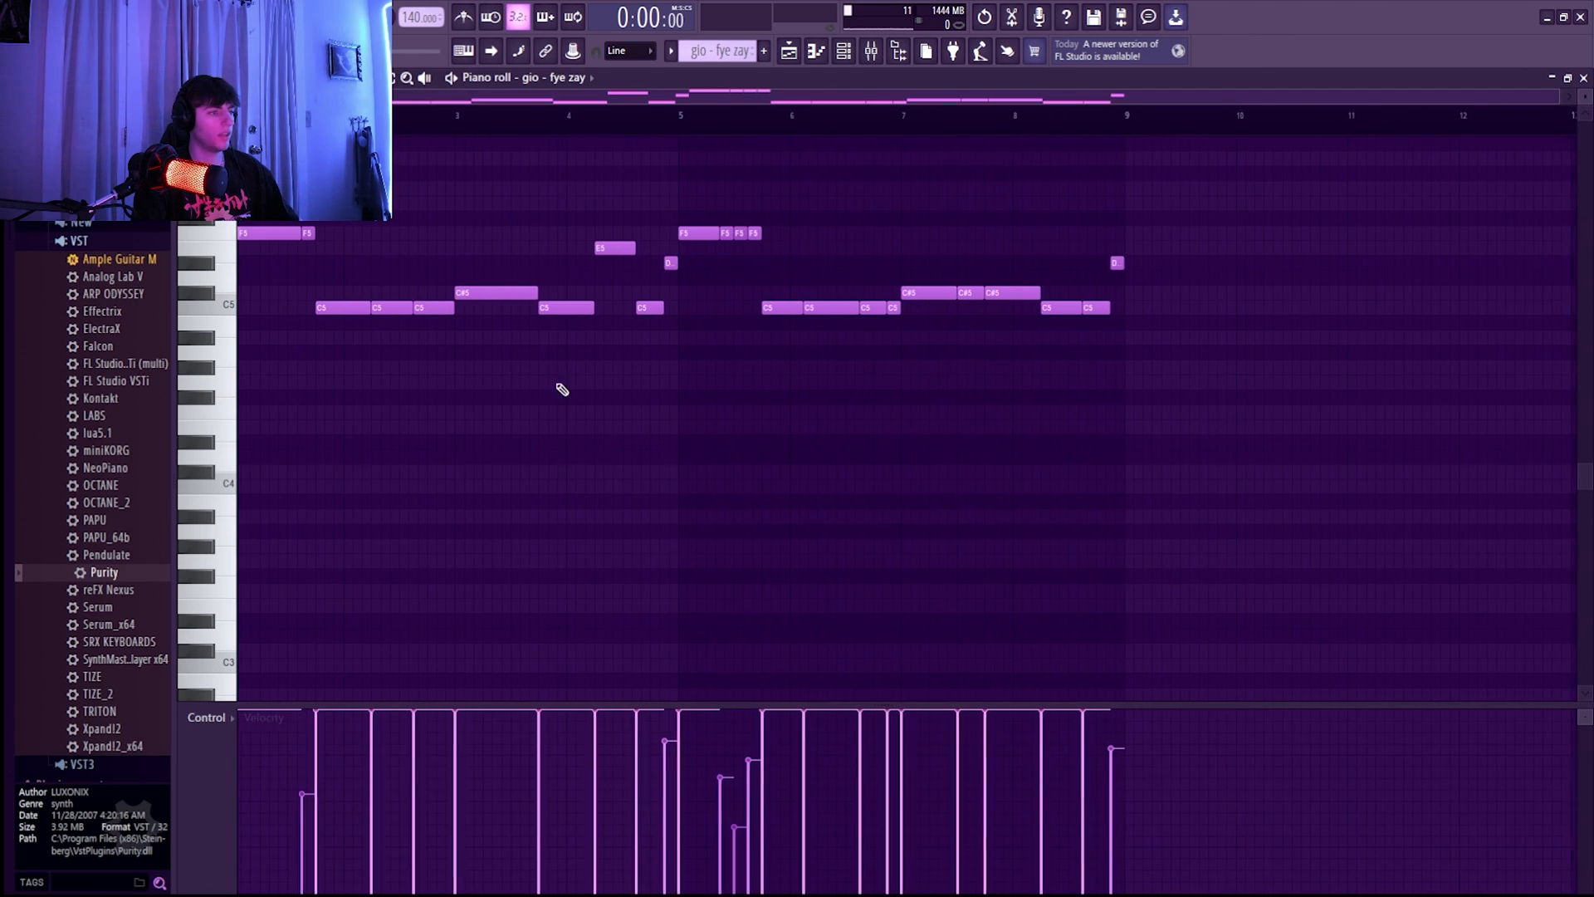
key(space)
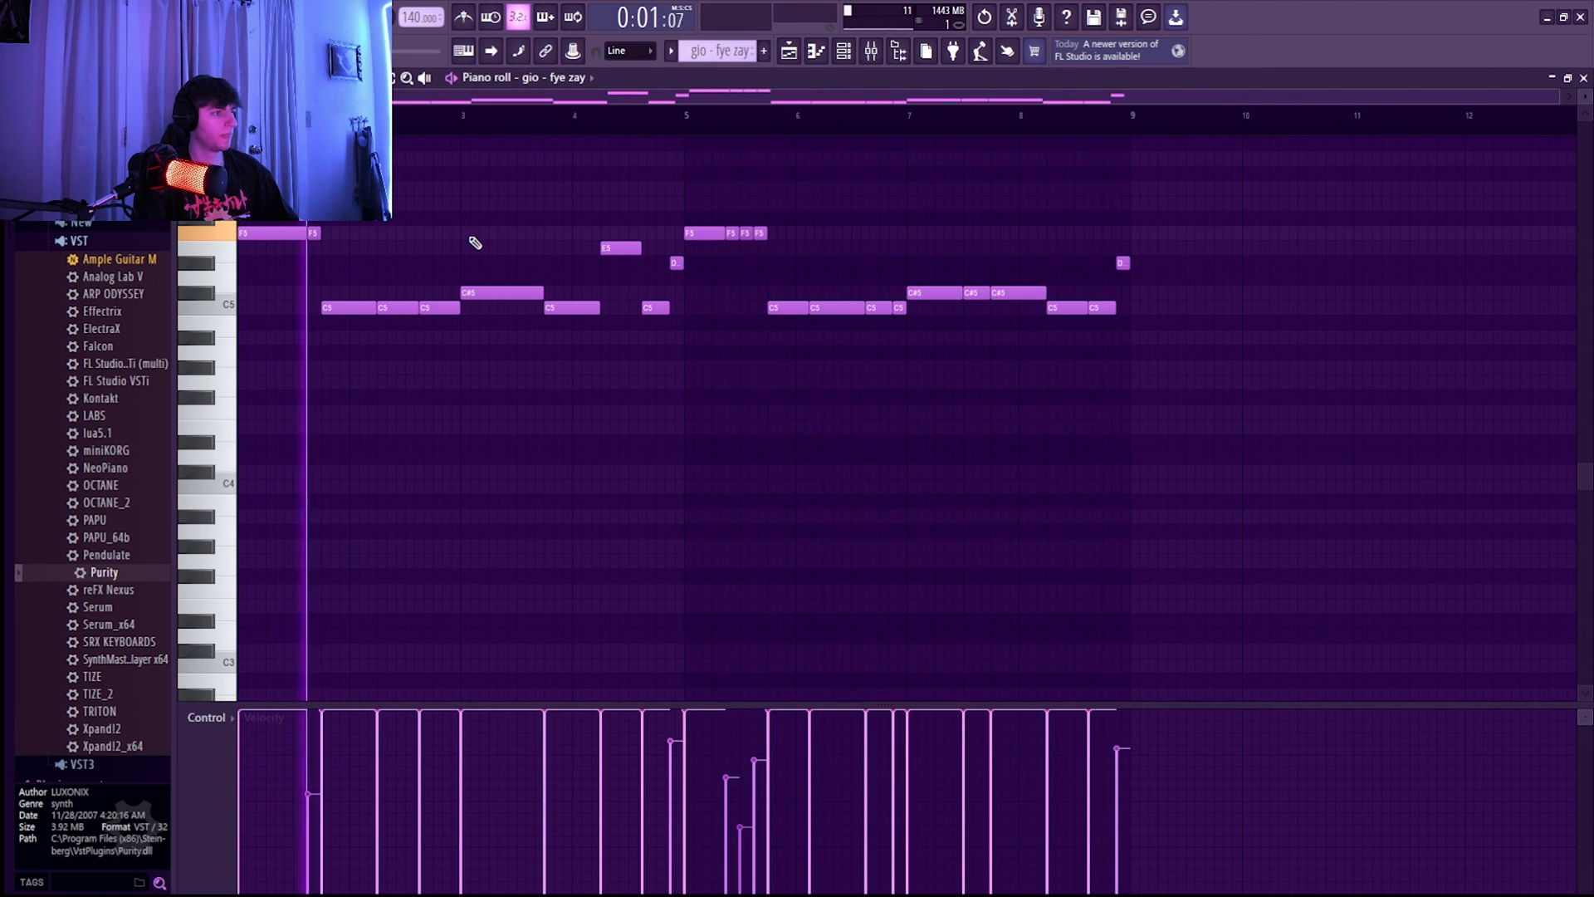
click(789, 51)
key(space)
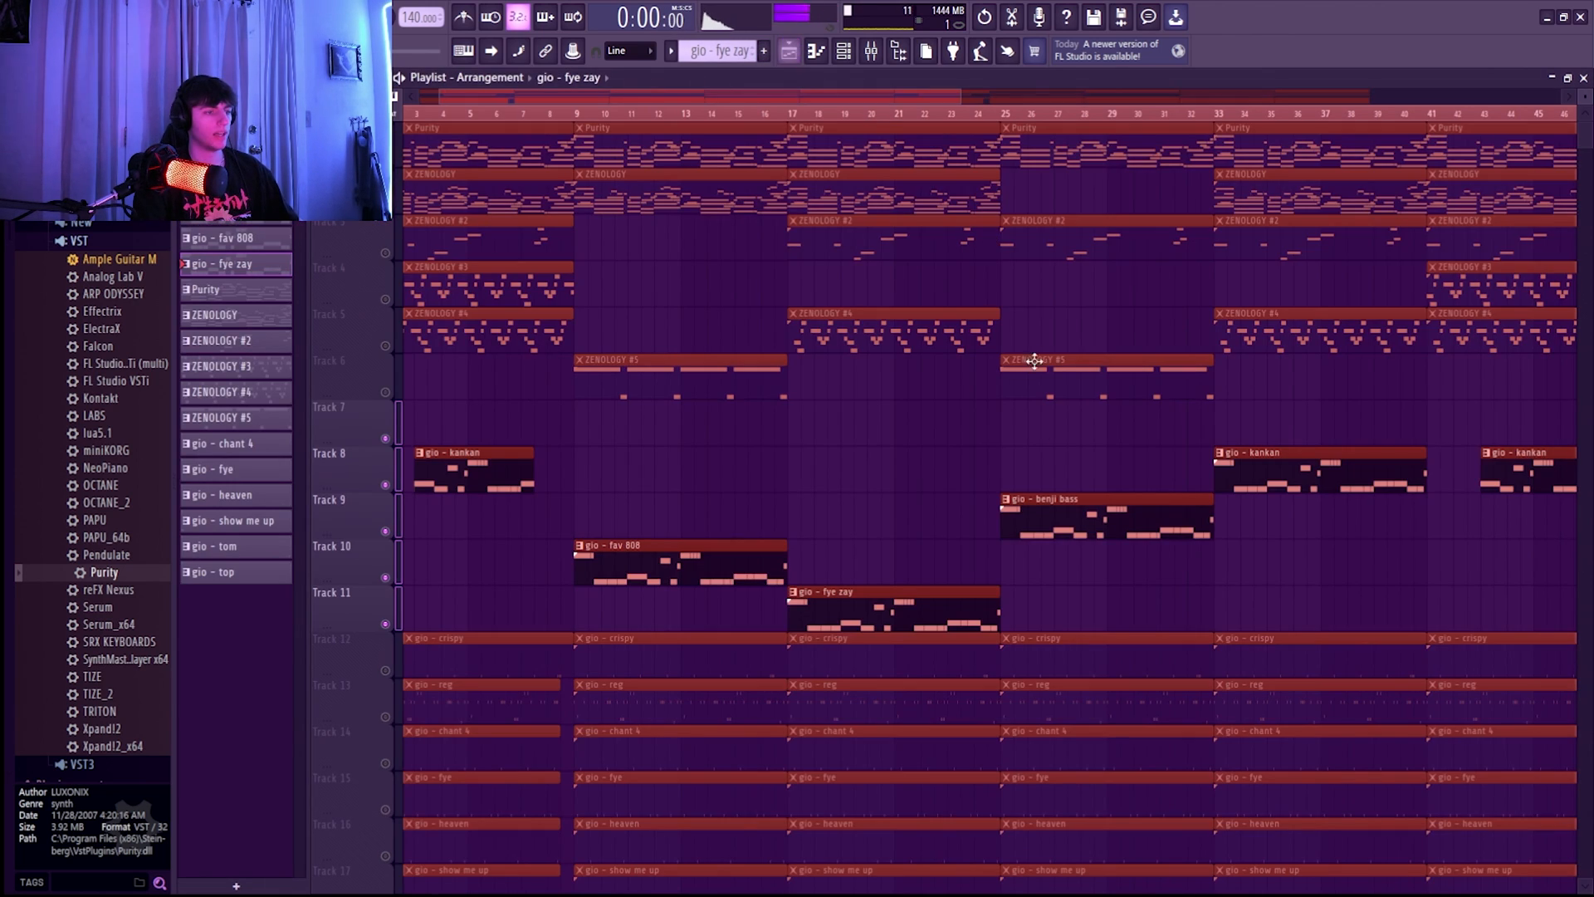
Open gio - benji bass in the piano roll, play its opening notes, and return to the playlist with playback stopped.
double_click(1101, 532)
key(space)
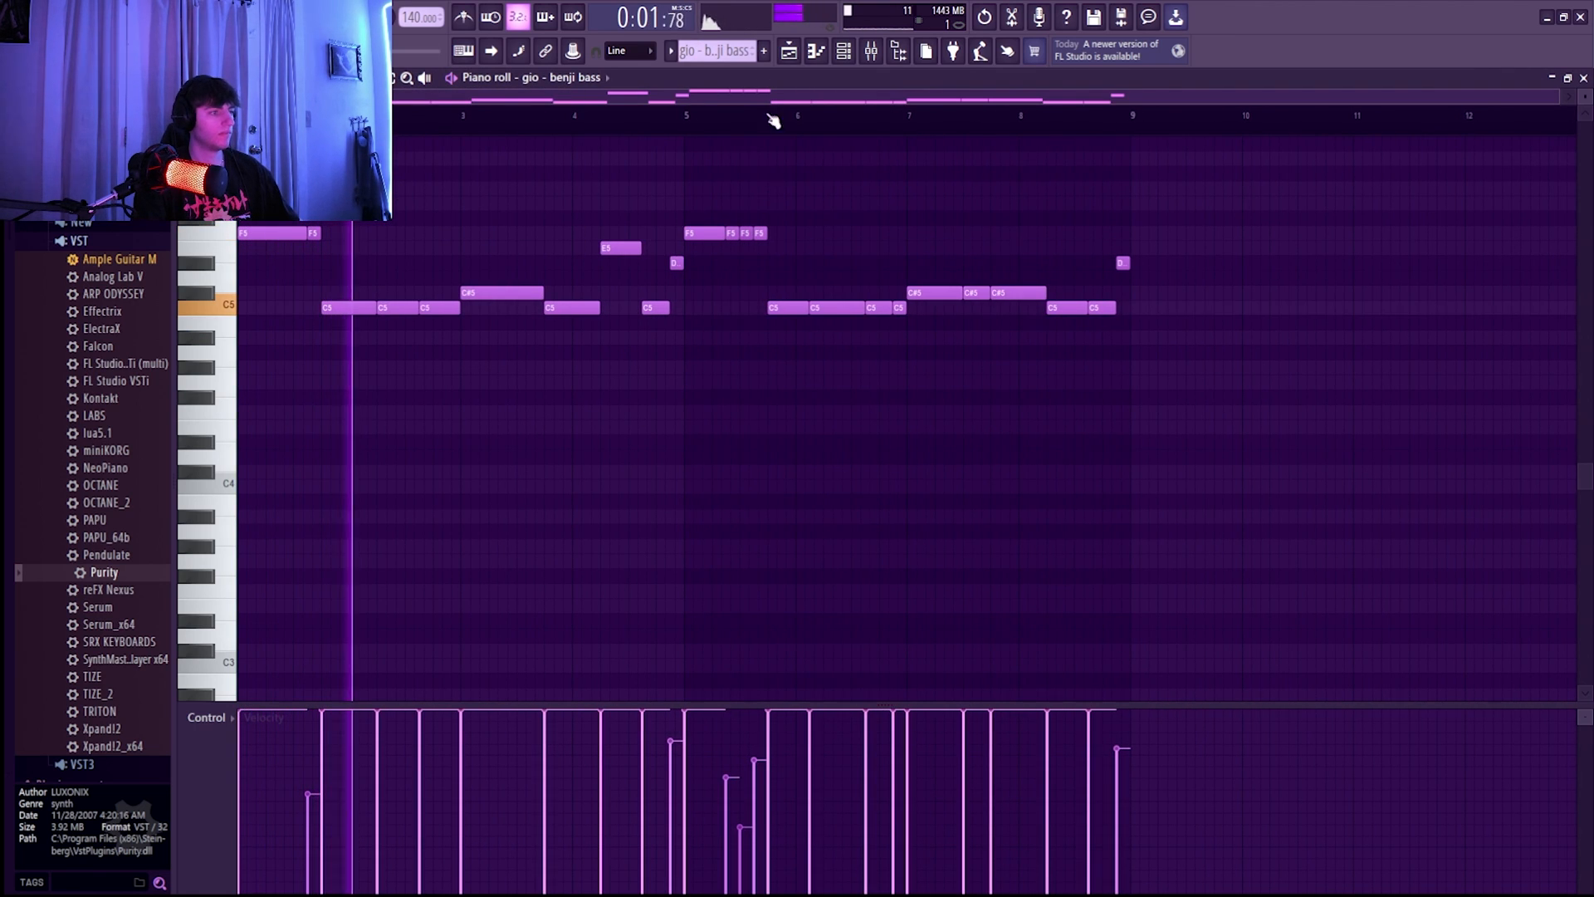
click(789, 51)
key(space)
Open gio - kankan in the piano roll, play its opening notes, and return to the playlist.
double_click(1262, 473)
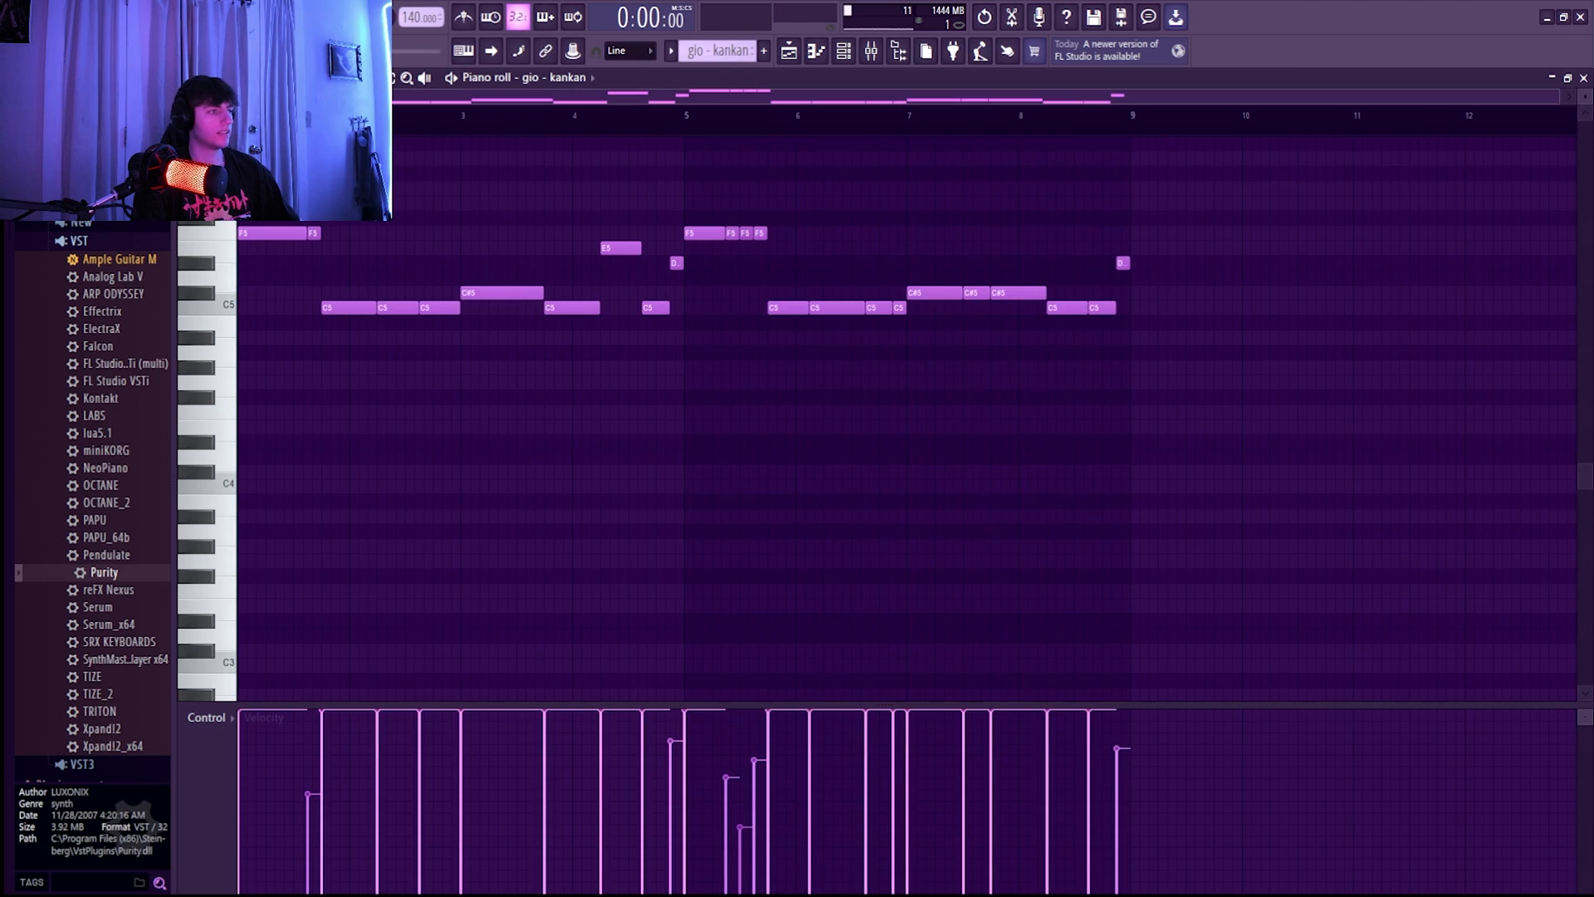
key(space)
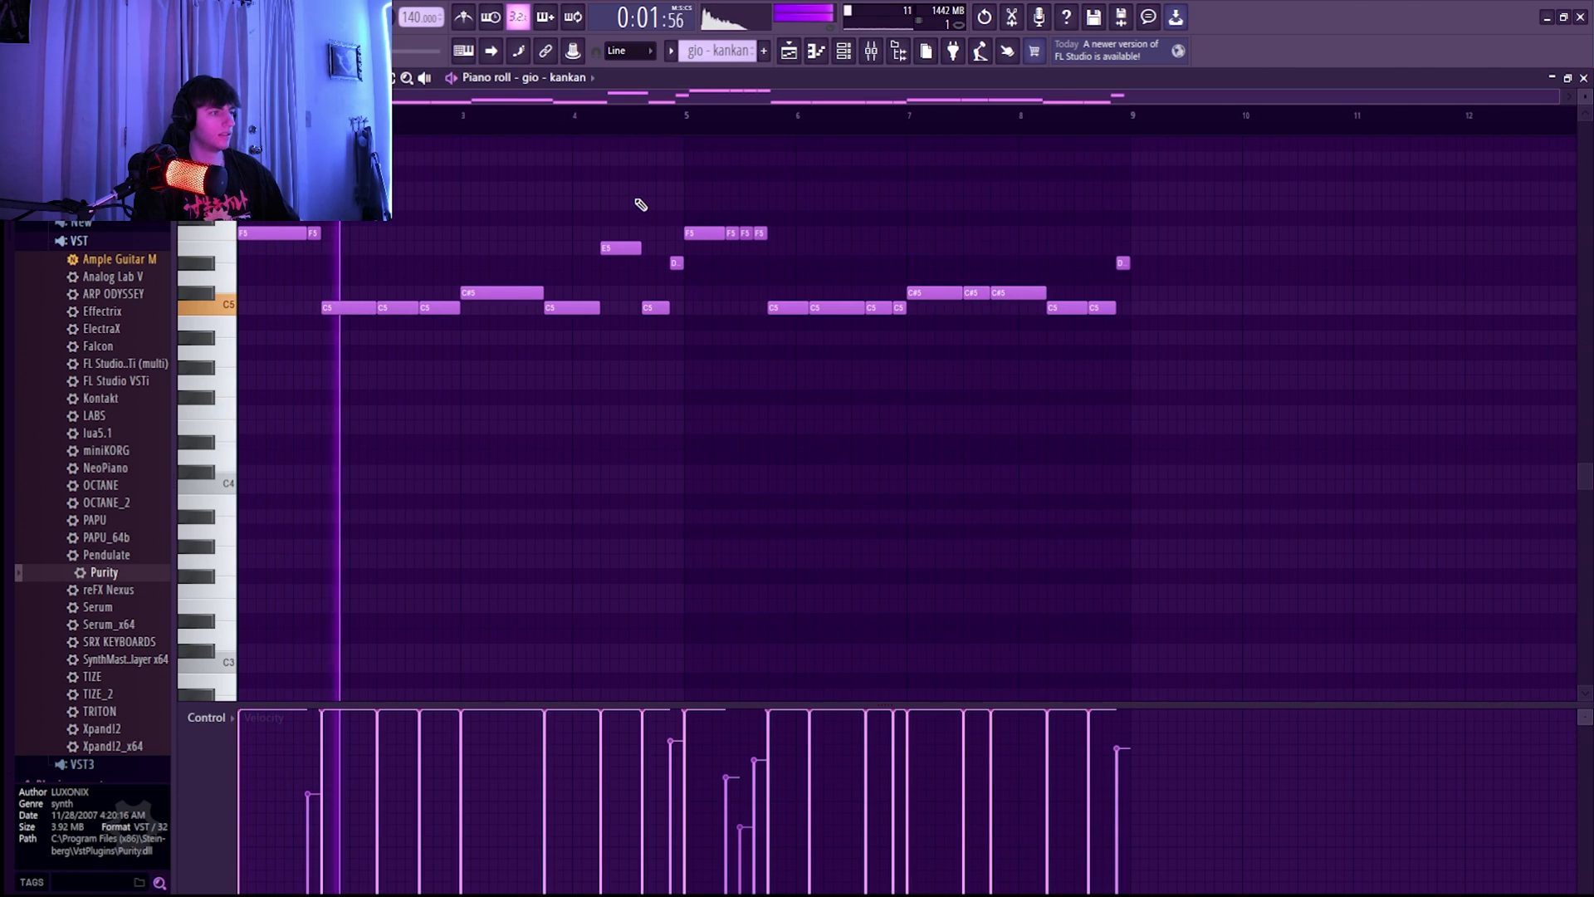
click(790, 53)
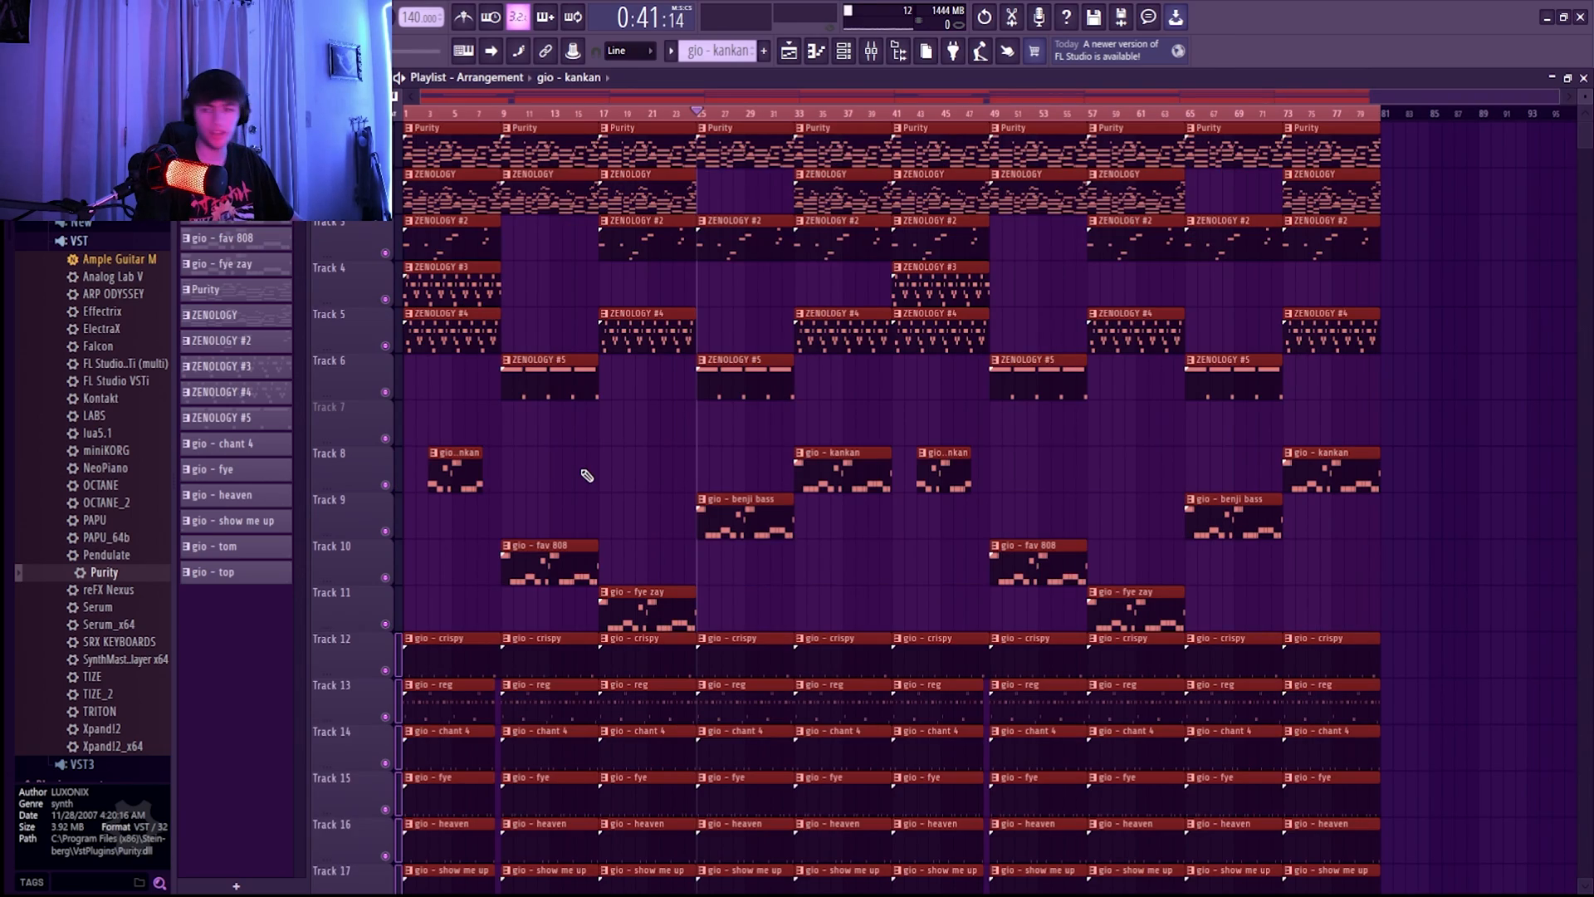
Select all drum clips on tracks 12 to 19 and move them down one track, leaving track 12 empty.
scroll(587, 473, down, 5)
drag(1403, 847, 387, 445)
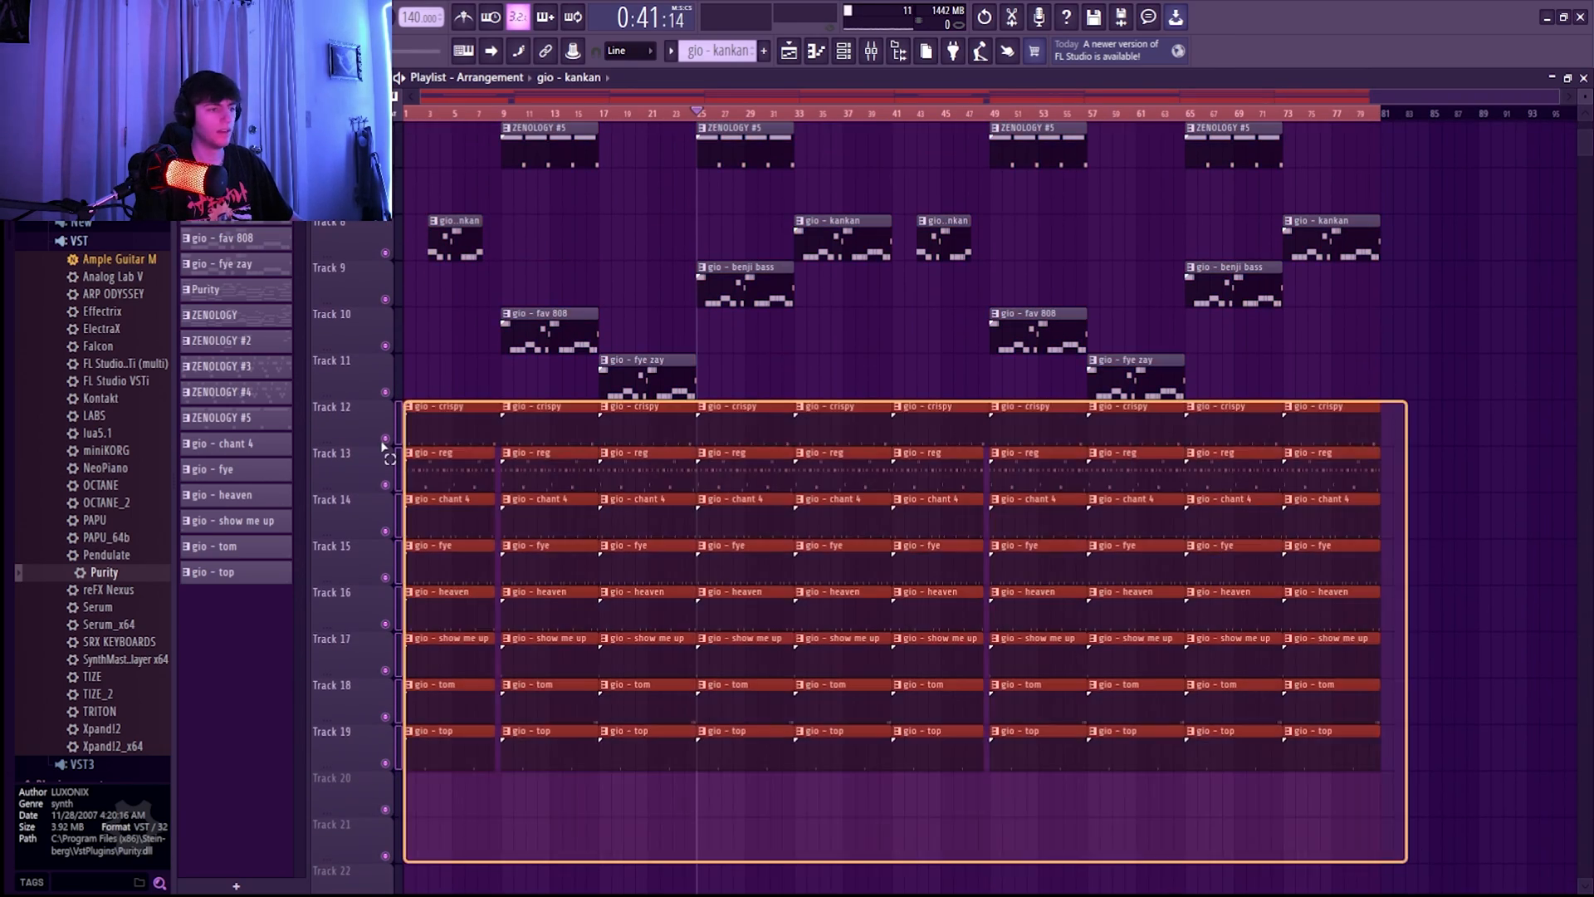
key(shift+Down)
scroll(818, 411, up, 5)
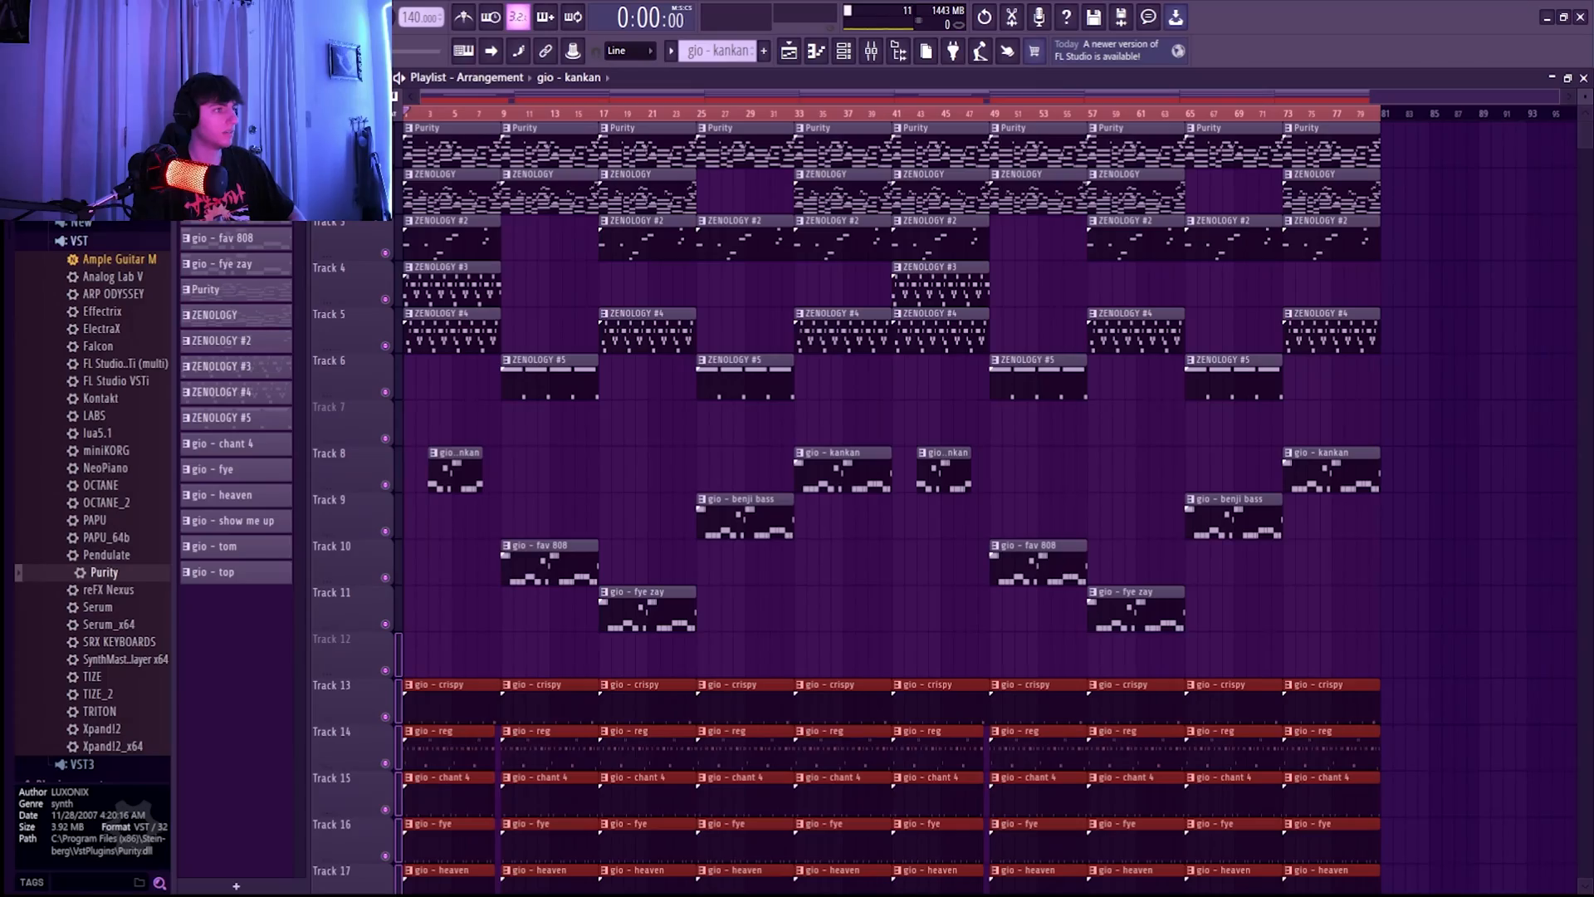
Play the full arrangement from the start and reduce the playlist track height to fit all the drum tracks.
click(18, 12)
click(851, 386)
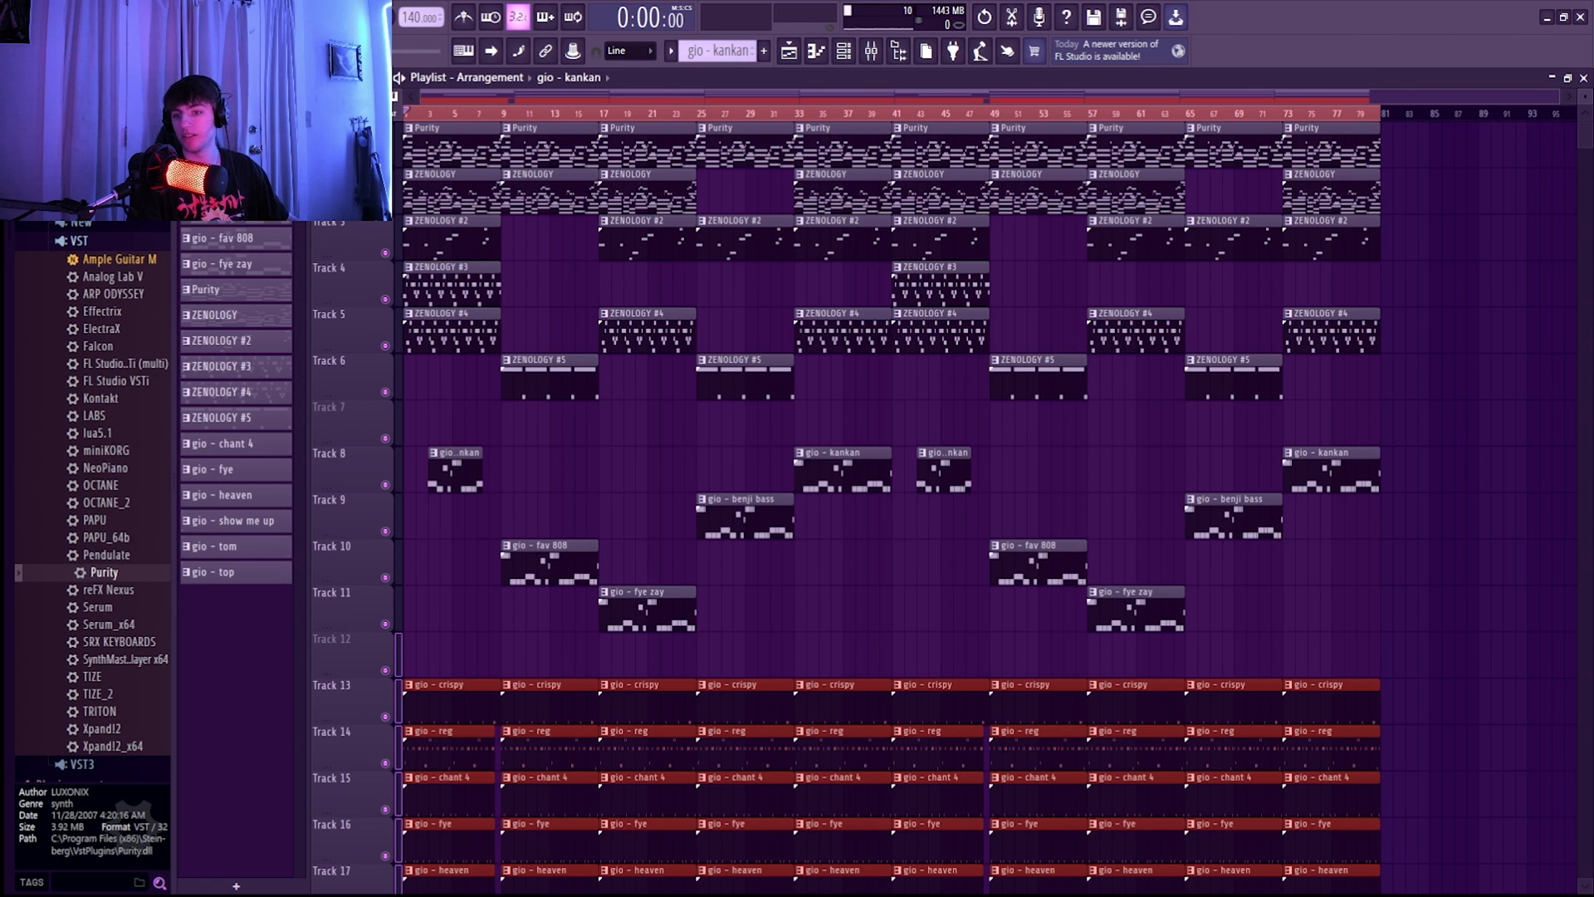
key(space)
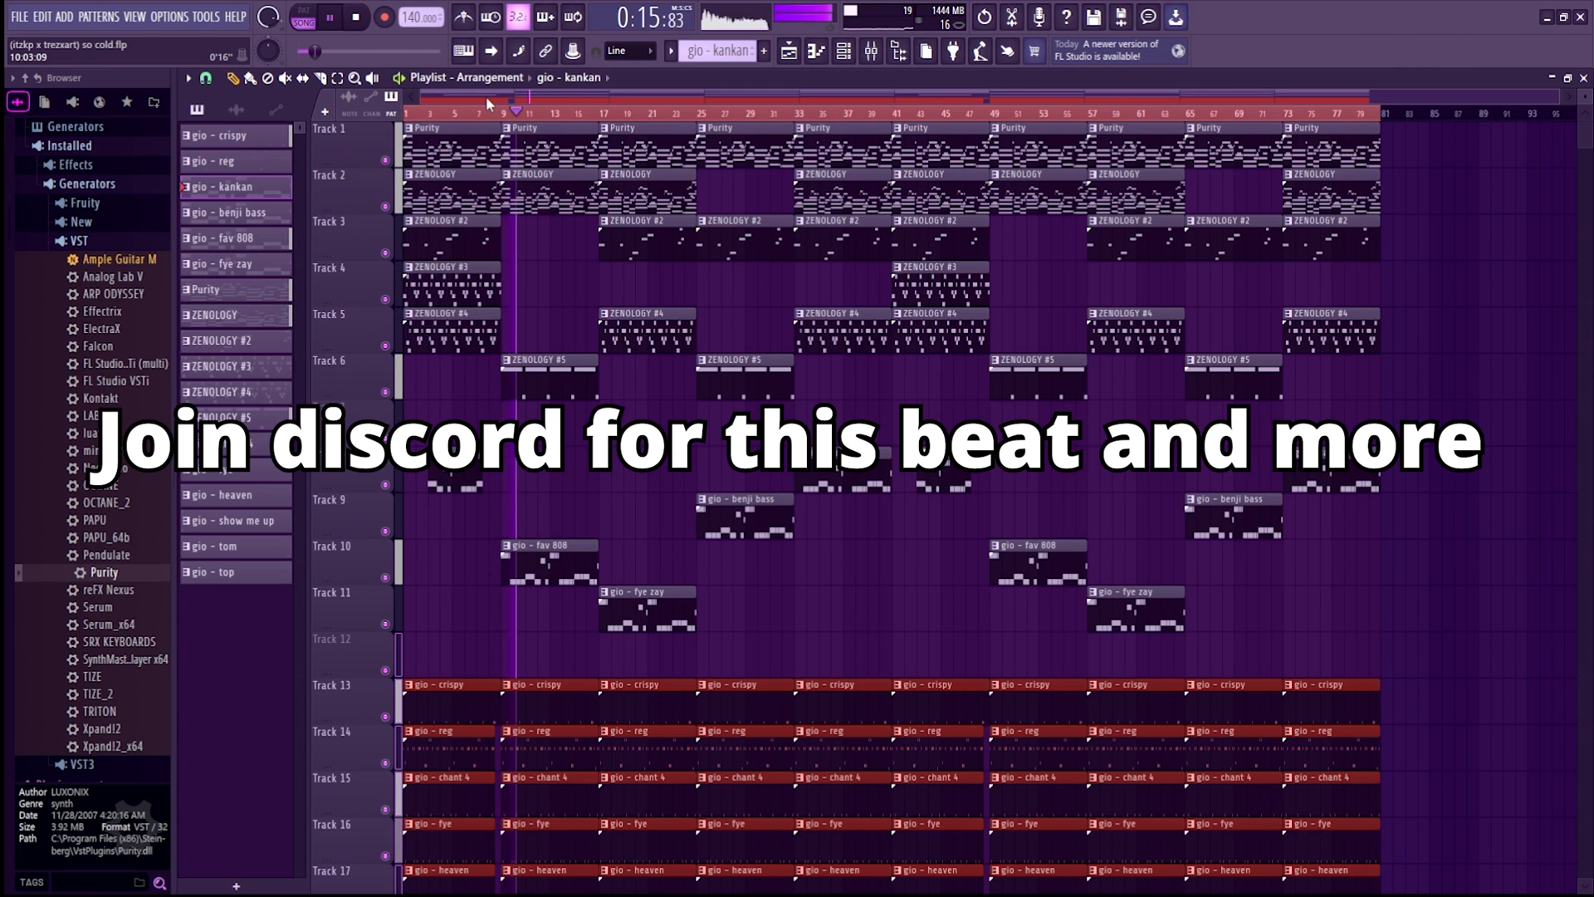
drag(1585, 97, 1585, 105)
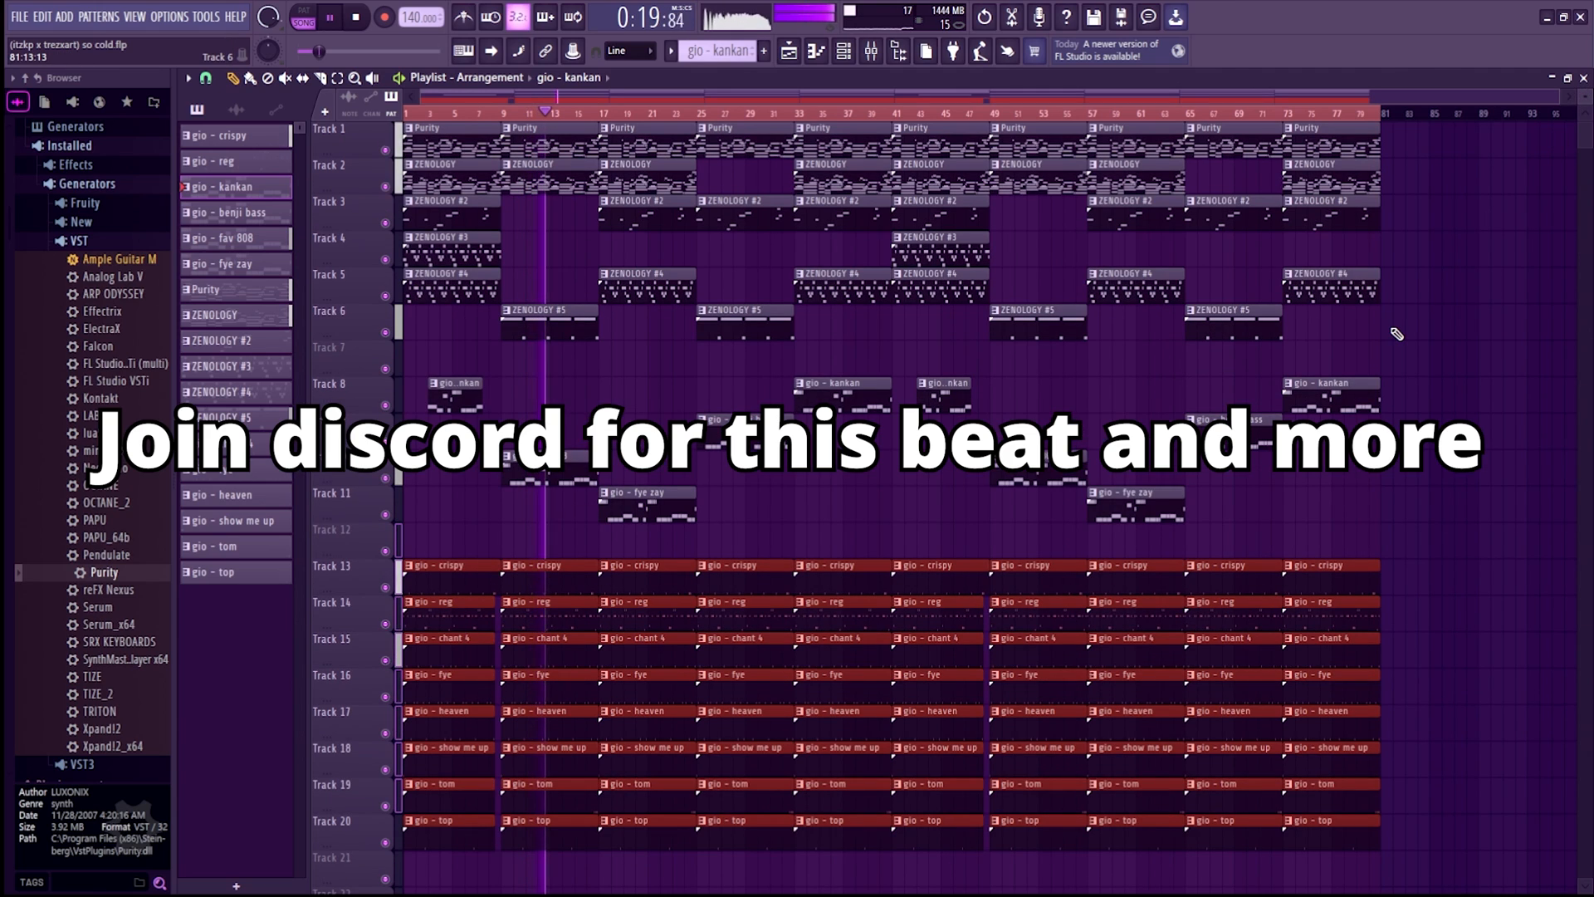